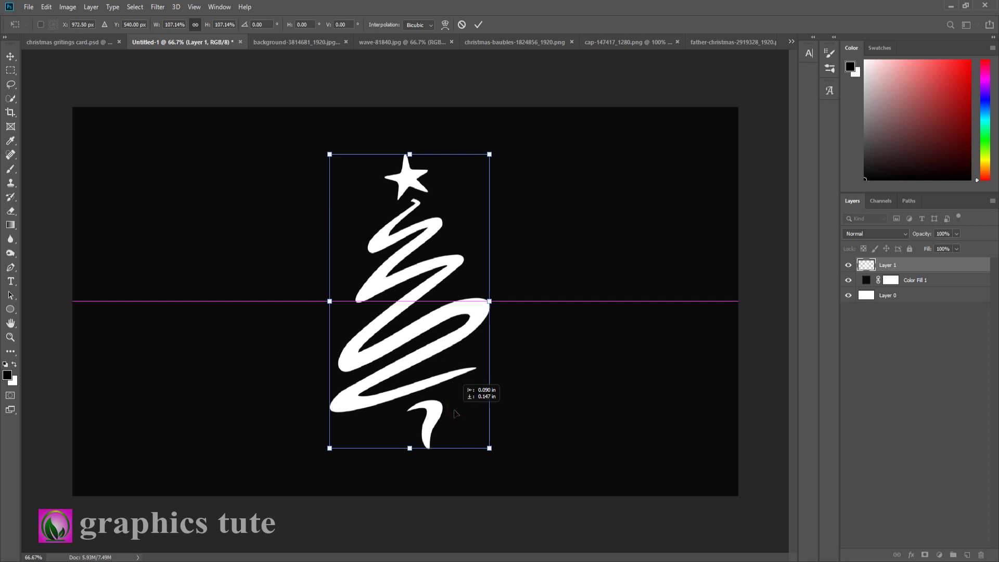
Apply the tree's centred placement on the canvas and erase the star above it with a Hard Round eraser tip
left_click(478, 29)
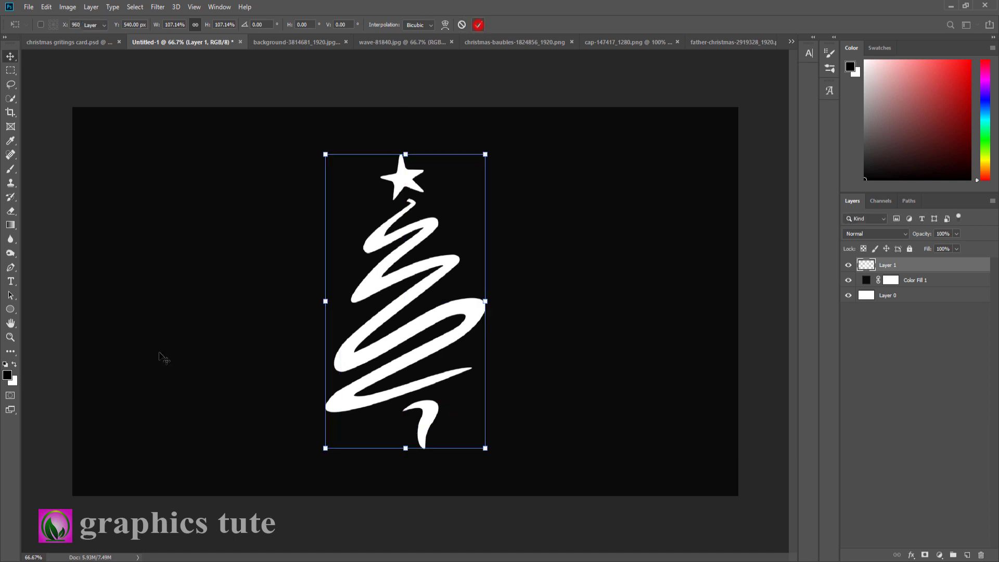
left_click(10, 336)
left_click(404, 211)
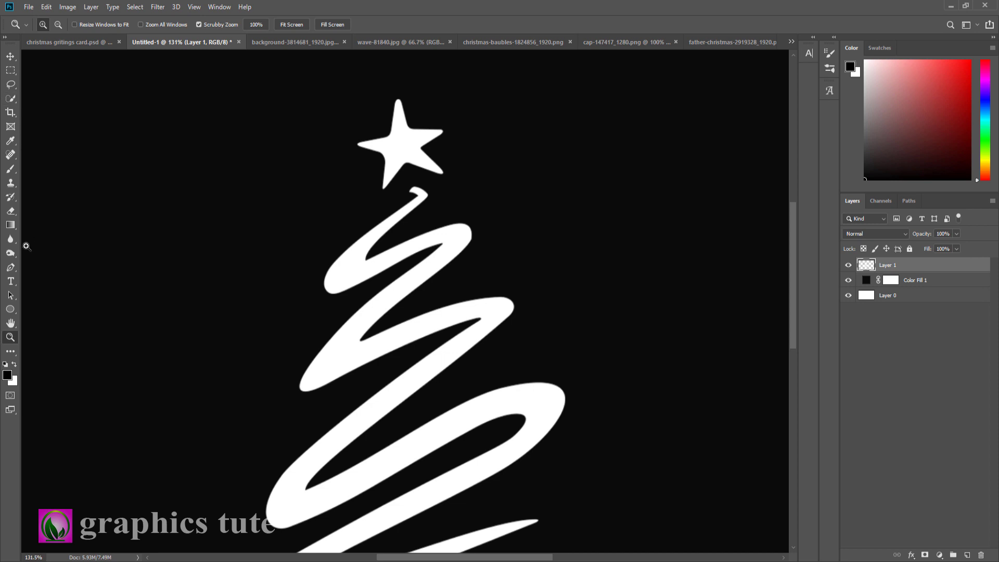
left_click(13, 212)
left_click_drag(359, 127, 361, 127)
left_click(55, 25)
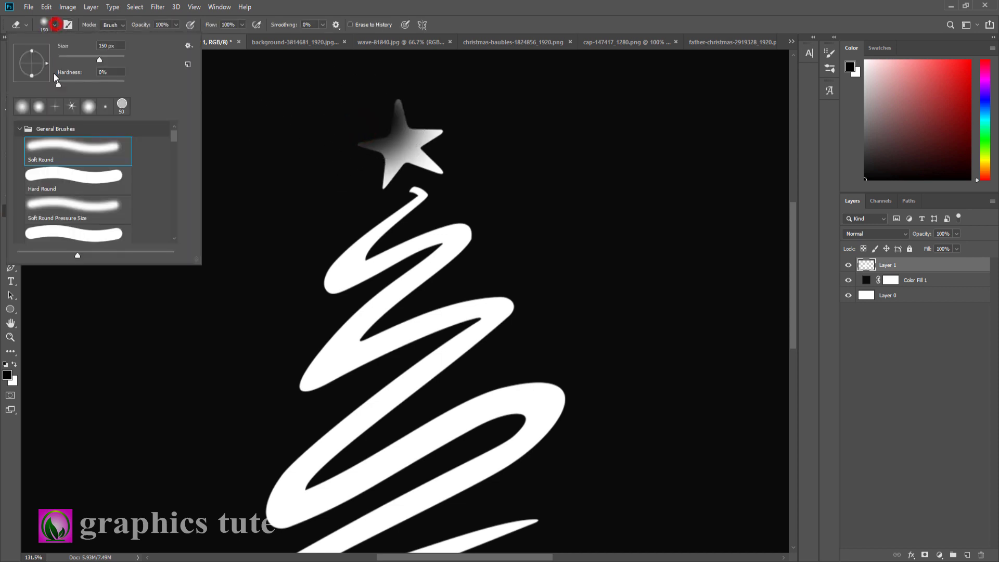
double_click(65, 176)
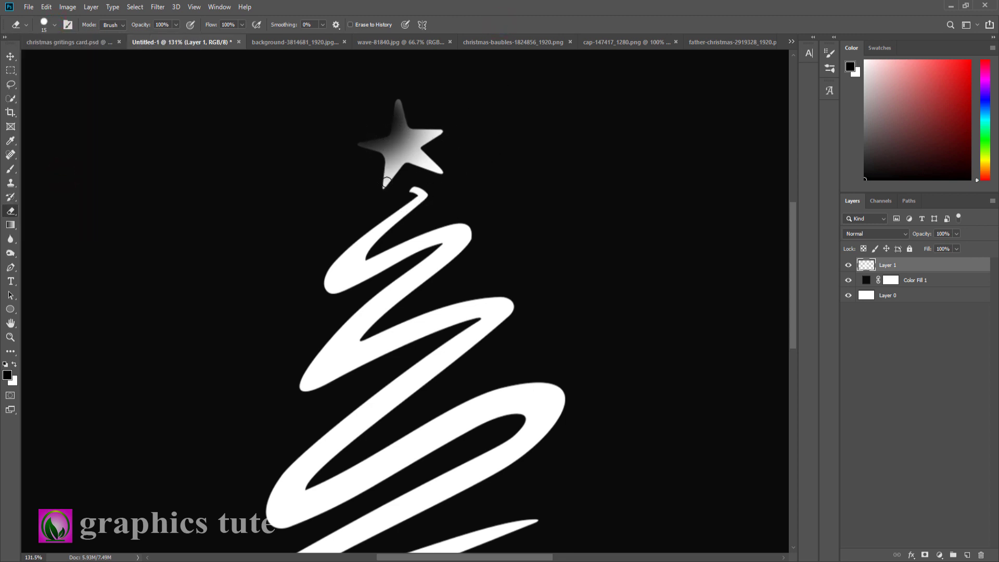
mouse_move(390, 176)
left_mouse_down()
mouse_move(406, 163)
mouse_move(446, 175)
mouse_move(399, 158)
mouse_move(429, 155)
mouse_move(384, 168)
mouse_move(410, 146)
mouse_move(383, 147)
mouse_move(440, 142)
mouse_move(399, 136)
mouse_move(396, 86)
mouse_move(381, 134)
mouse_move(350, 150)
left_mouse_up()
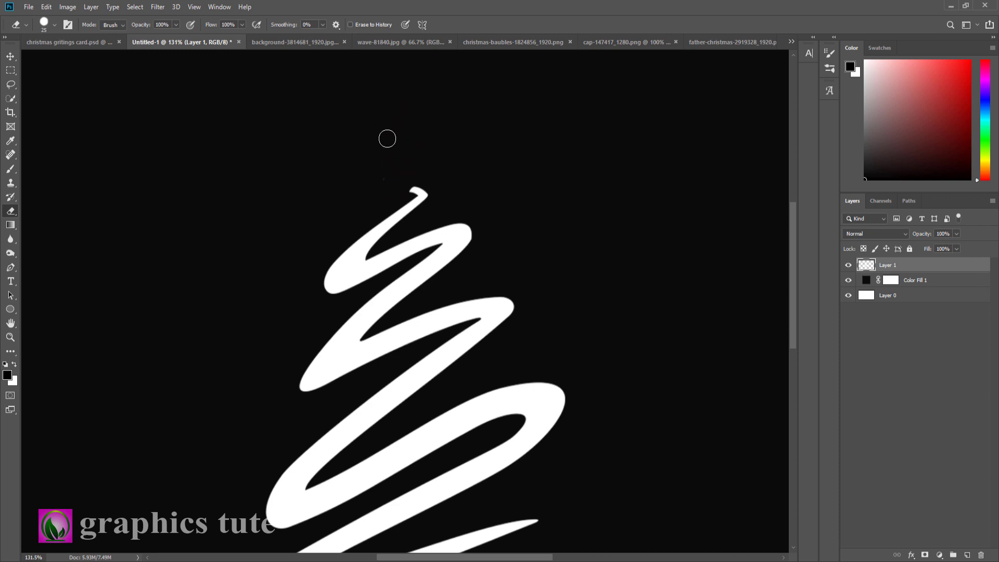
Examine the finished design in christmas gritings card.psd as a reference, and return to the Untitled-1 document
left_click(11, 337)
left_click_drag(443, 276, 419, 246)
mouse_move(468, 305)
left_mouse_down()
mouse_move(446, 276)
mouse_move(460, 315)
left_mouse_up()
left_click(70, 42)
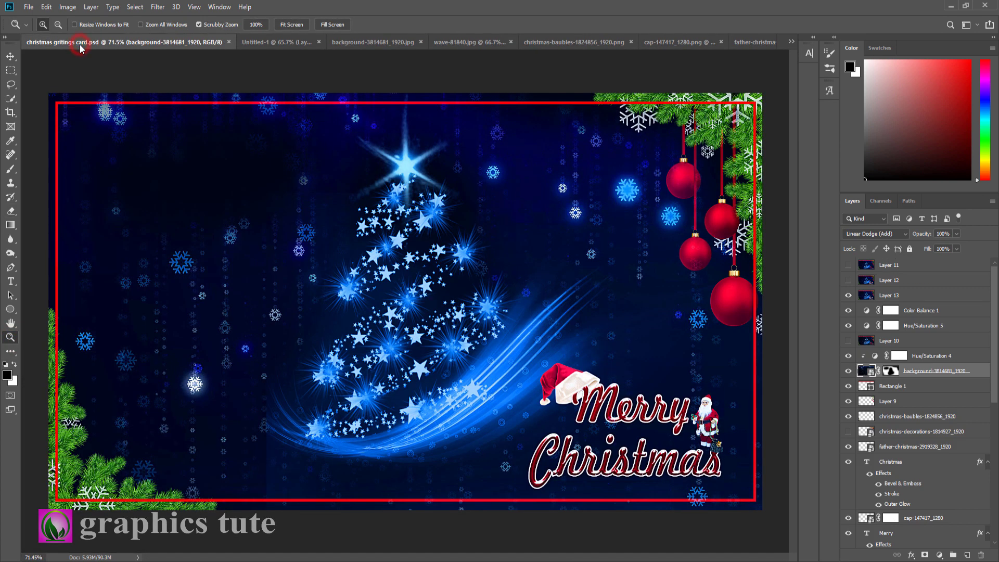
left_click(11, 57)
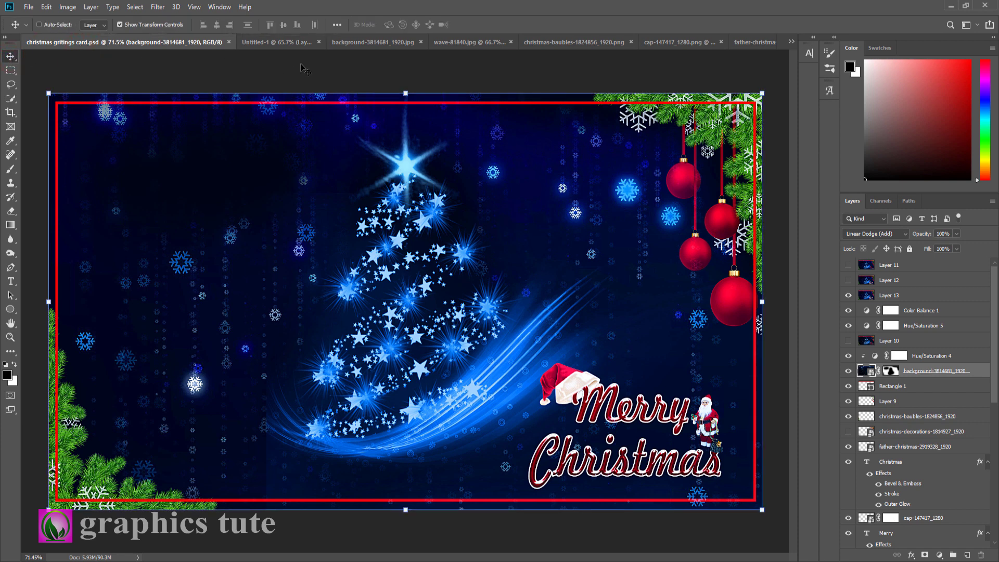
left_click(257, 42)
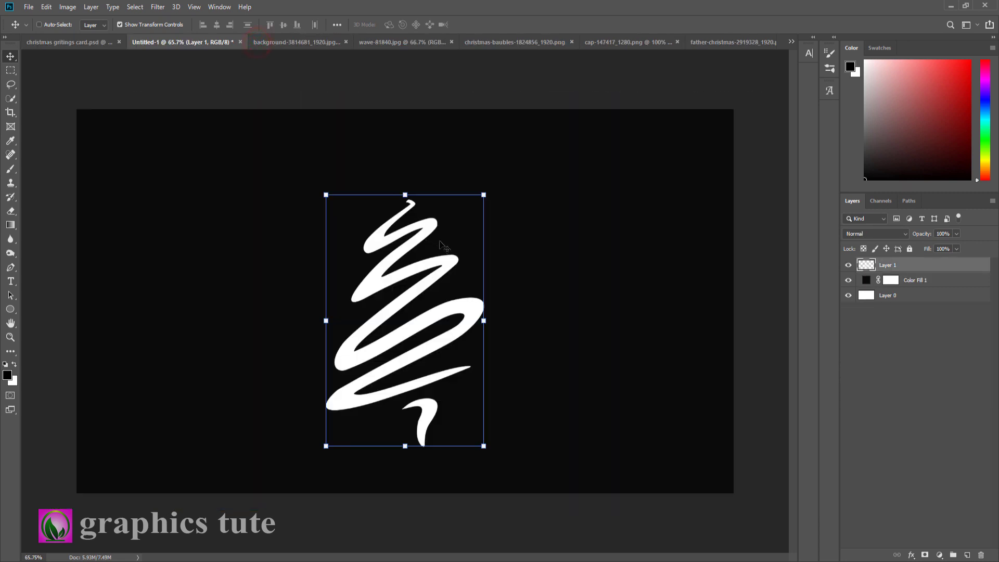
Add a new layer above the tree and choose the star-shaped Sampled Brush 1 for the Brush tool
left_click(967, 556)
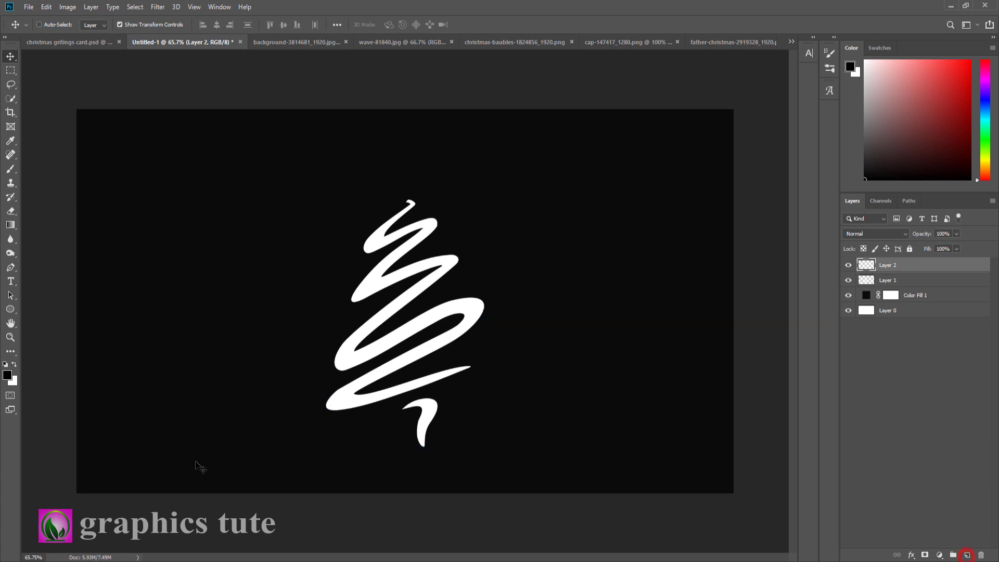
left_click(11, 337)
left_click(462, 338)
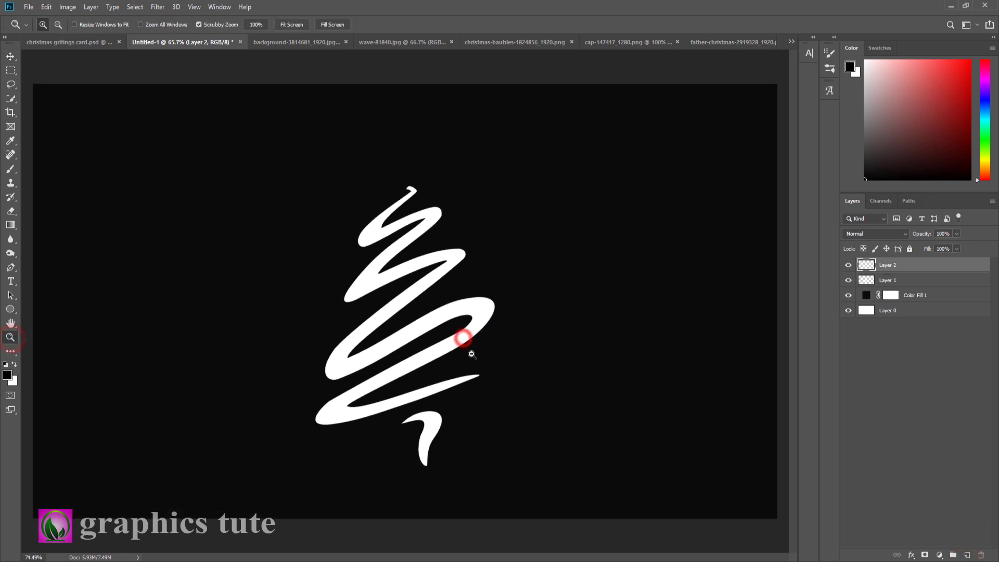
left_click(11, 169)
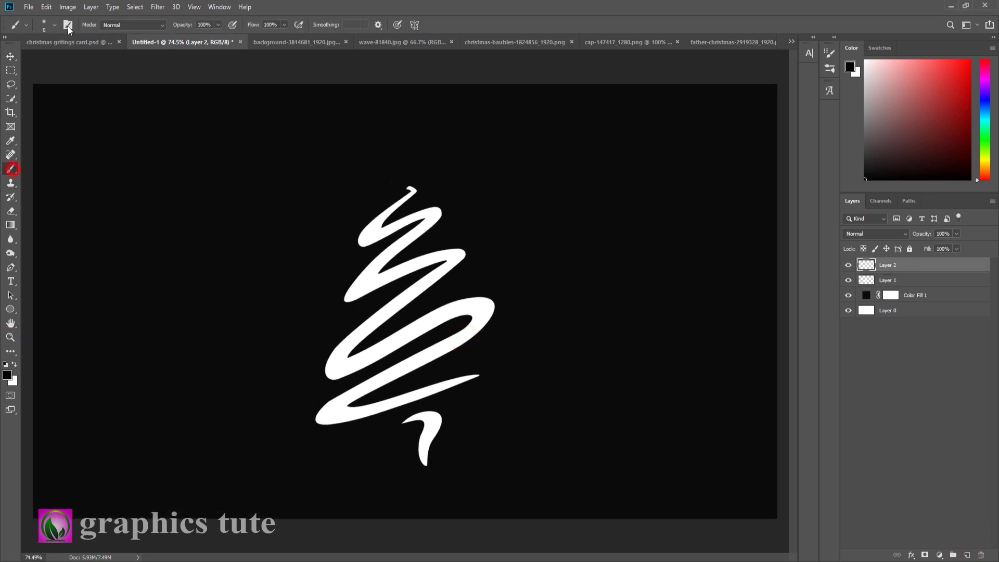
left_click(56, 25)
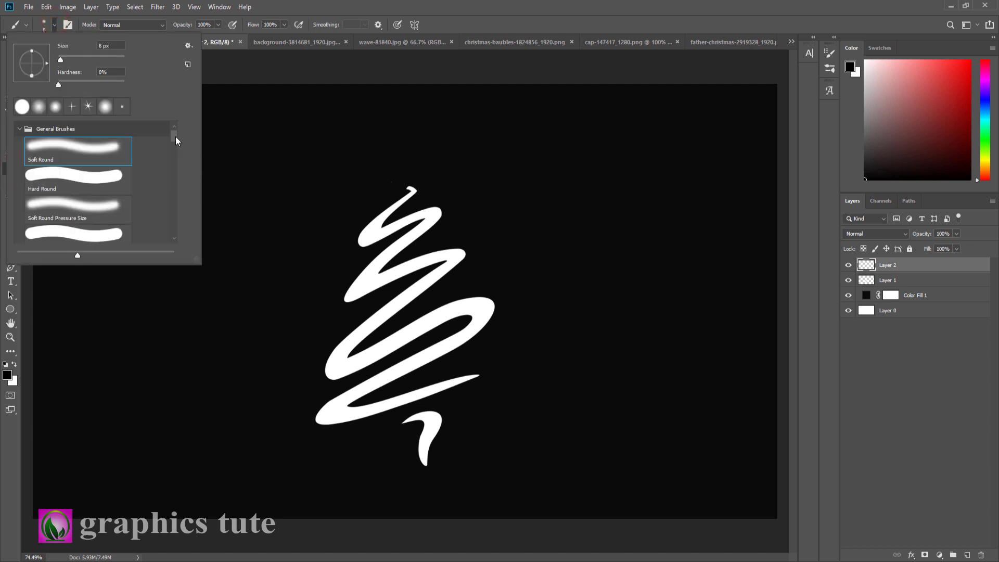
left_click_drag(175, 138, 176, 231)
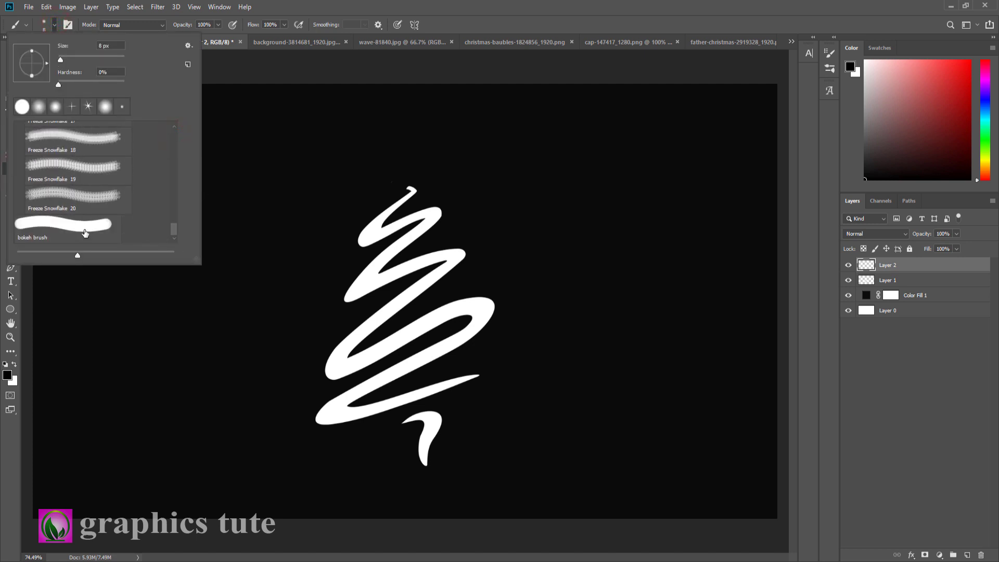
scroll(104, 225, "up", 5)
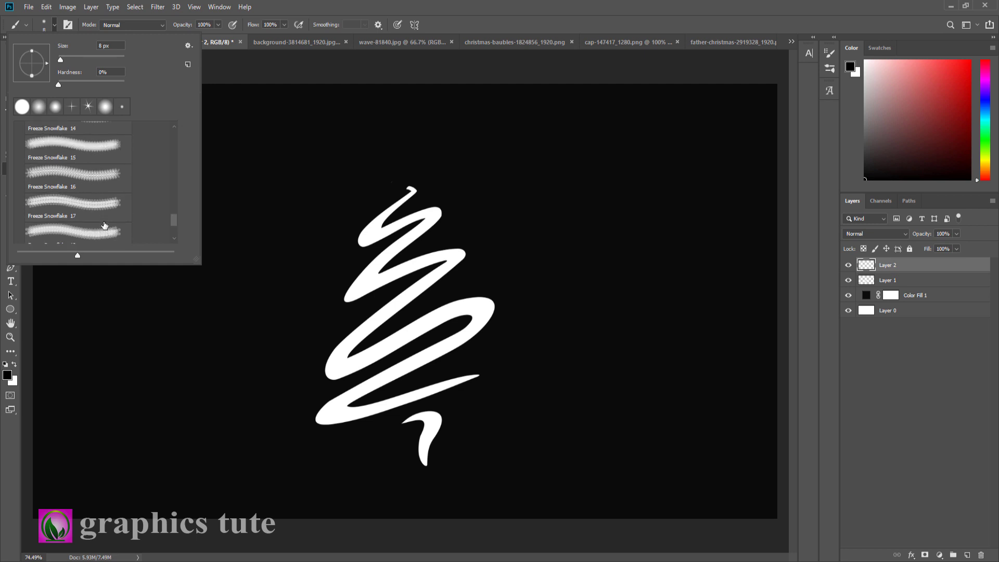
scroll(104, 224, "up", 4)
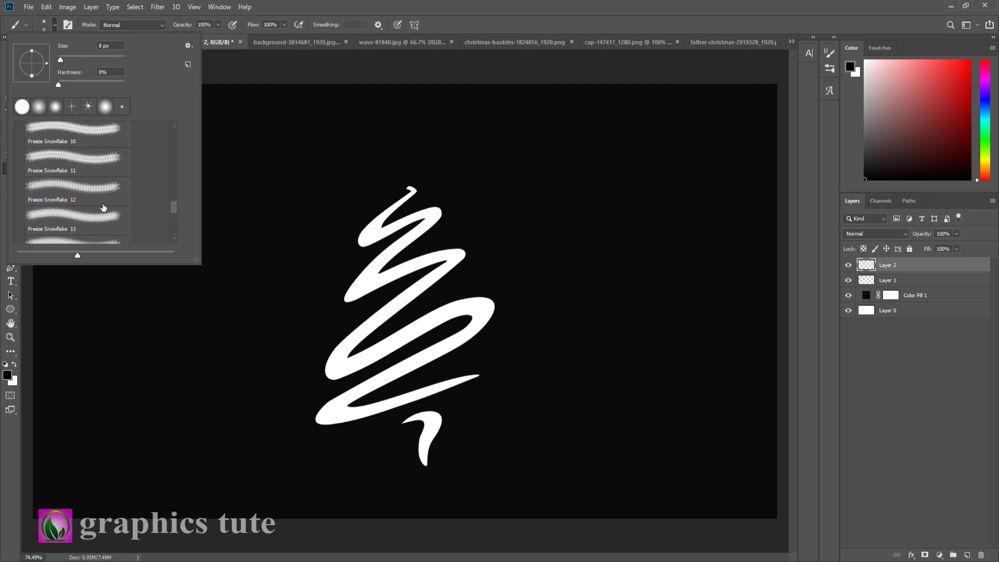
scroll(103, 207, "up", 5)
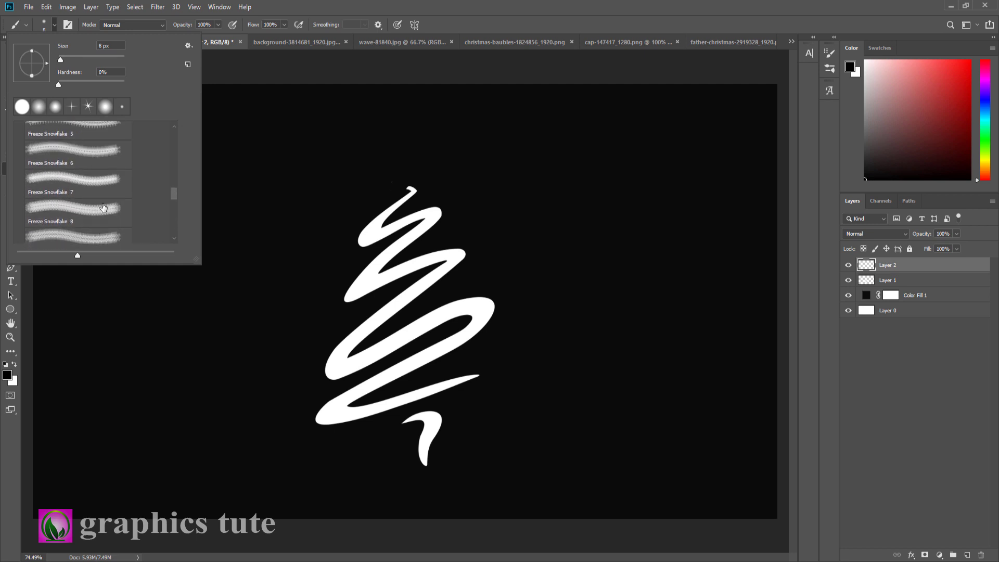
scroll(104, 208, "up", 5)
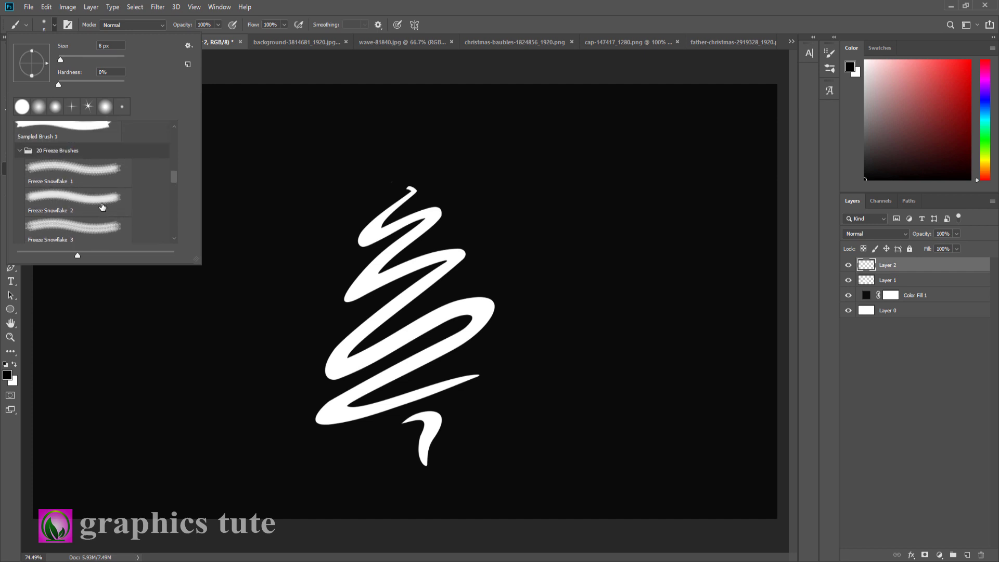
scroll(103, 207, "up", 1)
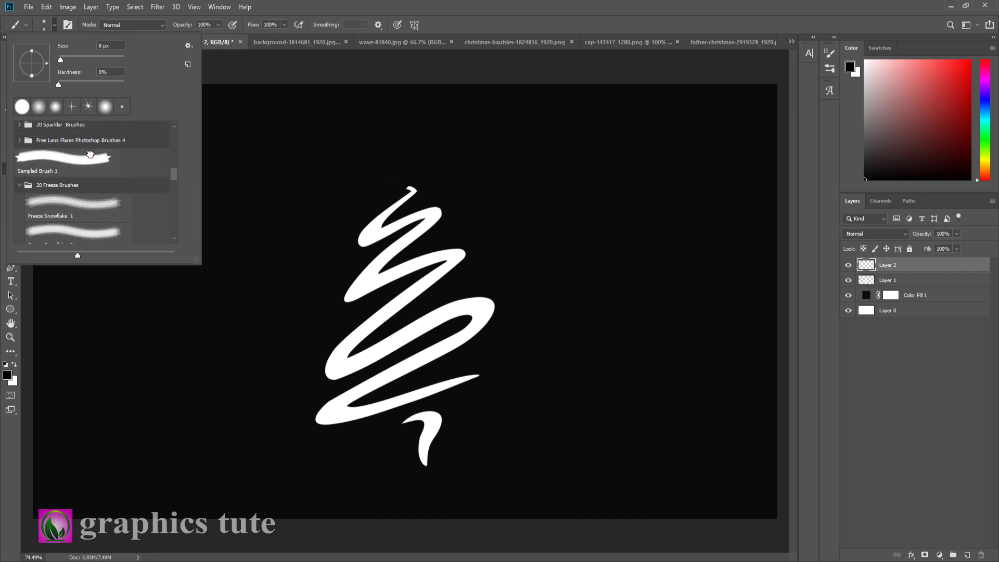
left_click(90, 155)
left_click(493, 28)
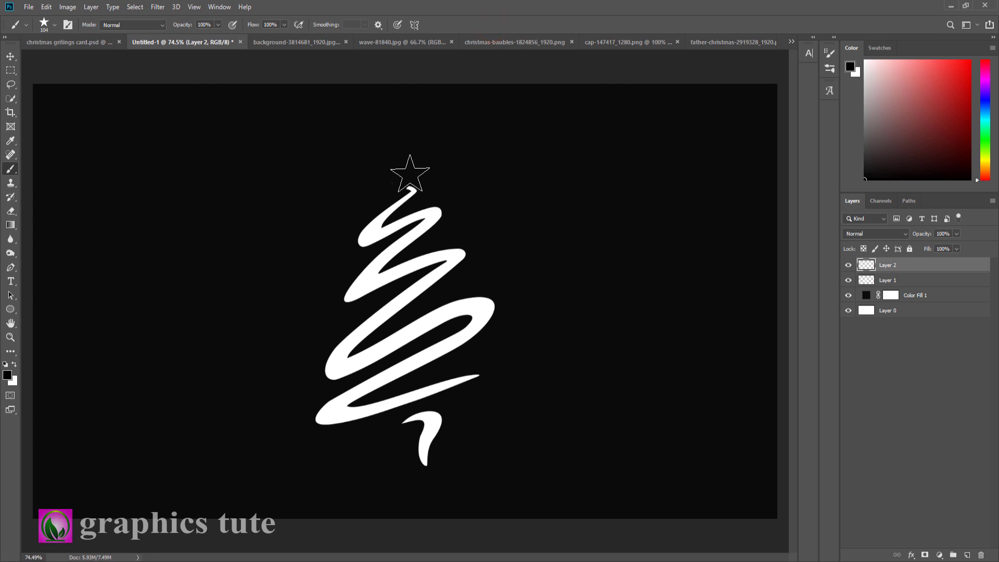
Undo the black star stamp, swap the foreground colour to white and stamp a 125 px star on the tree's tip
left_click(410, 173)
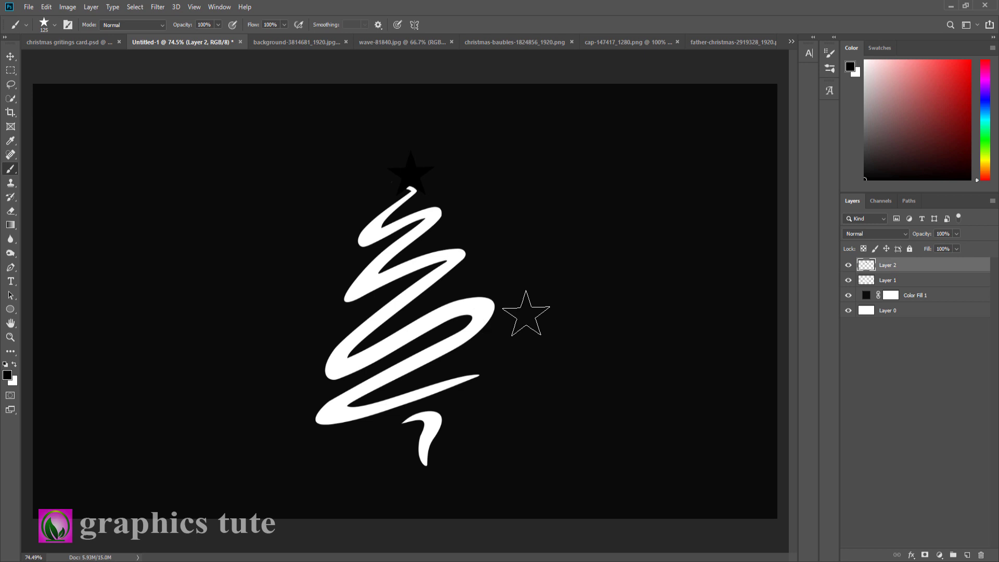
key("ctrl+z")
left_click(15, 364)
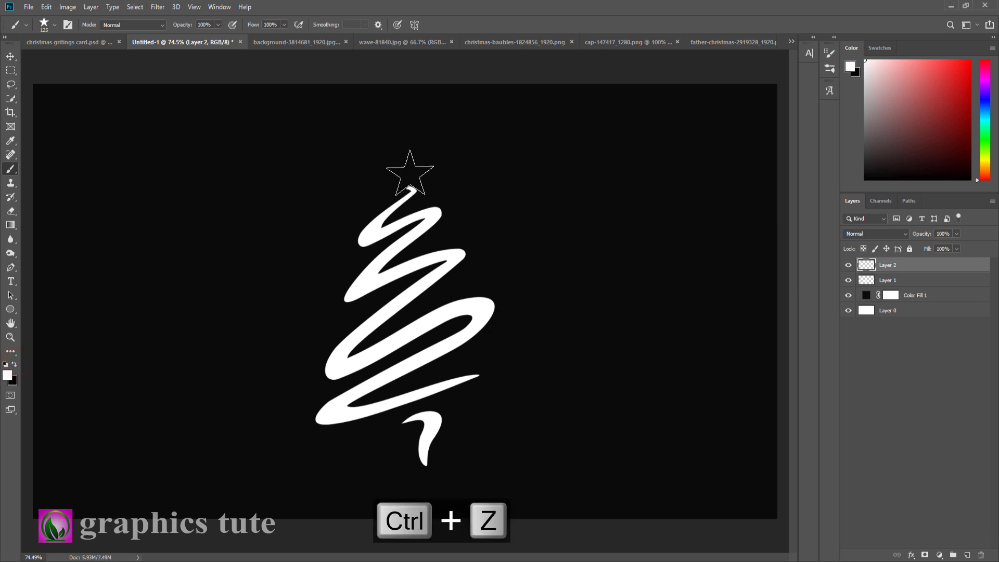
left_click(410, 172)
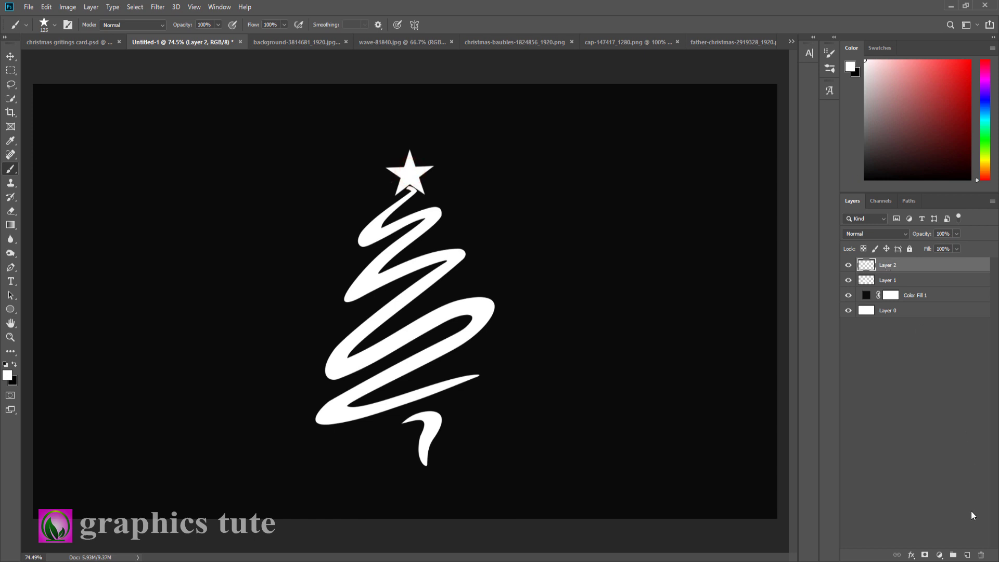
Add another new layer and set the star brush's spacing to 92%
left_click(966, 556)
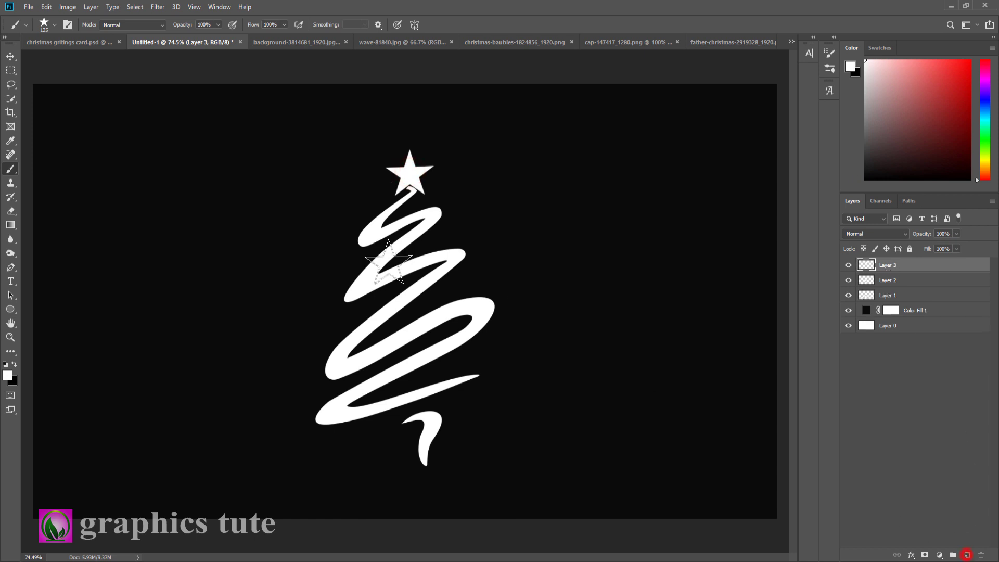
left_click(68, 24)
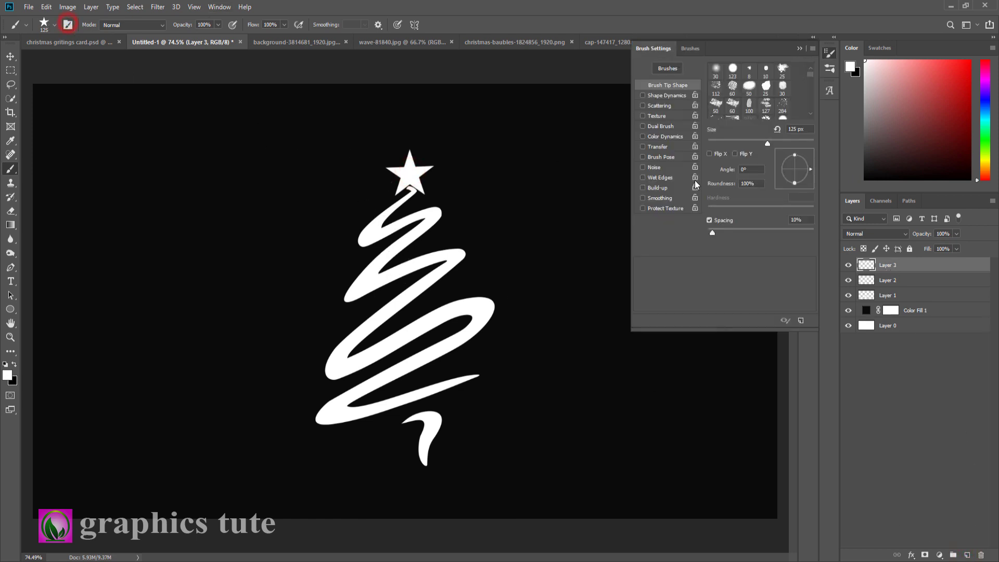
left_click_drag(716, 232, 757, 233)
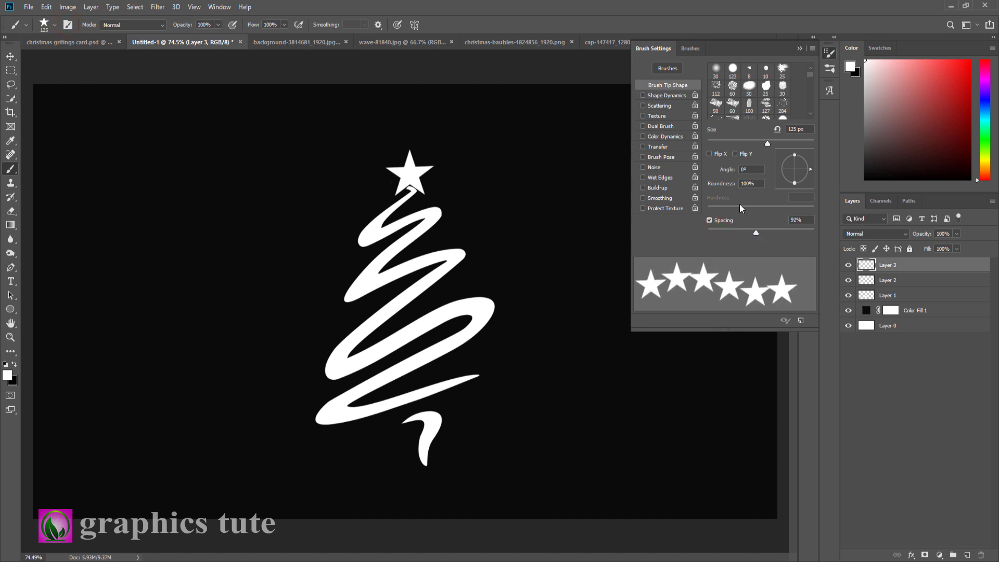
Enable Shape Dynamics for the star brush with 56% size jitter, 59% minimum diameter and 13% angle jitter
left_click(665, 96)
left_click_drag(712, 78, 768, 79)
left_click_drag(726, 117, 772, 118)
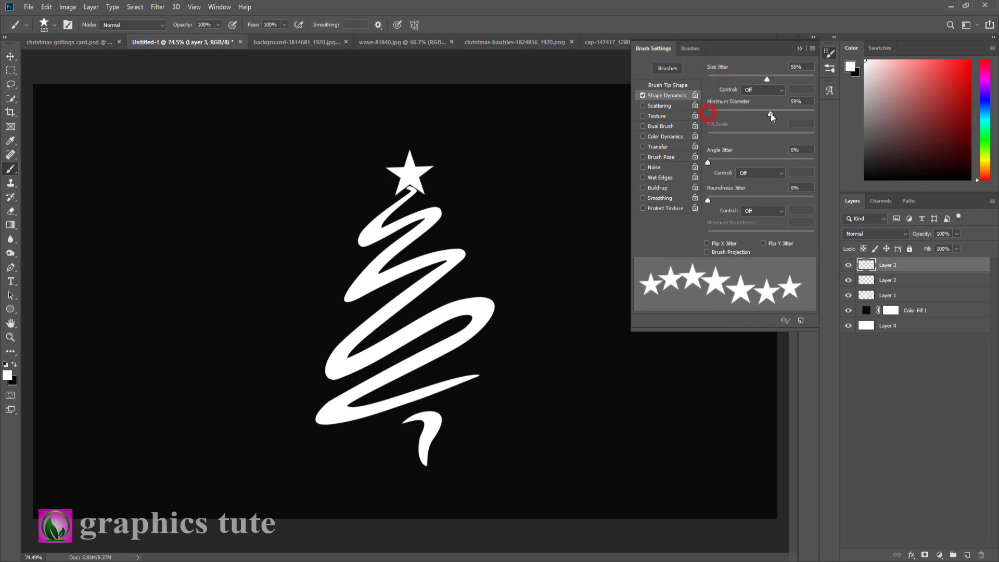
left_click_drag(729, 165, 722, 165)
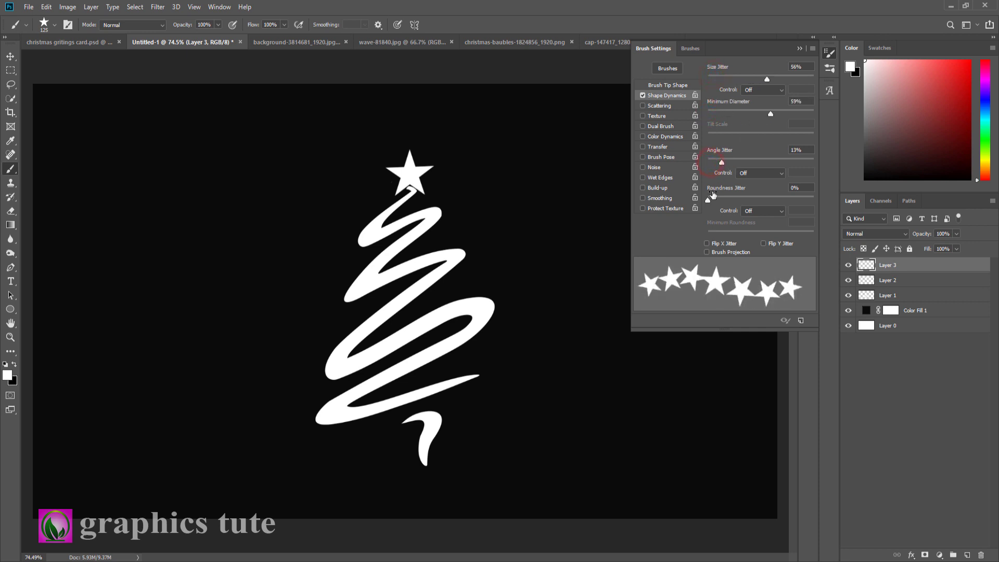
mouse_move(710, 203)
left_mouse_down()
mouse_move(743, 201)
mouse_move(683, 205)
left_mouse_up()
Enable Scattering for the star brush with 186% scatter and a count of 1
left_click(669, 106)
left_click_drag(707, 79, 728, 80)
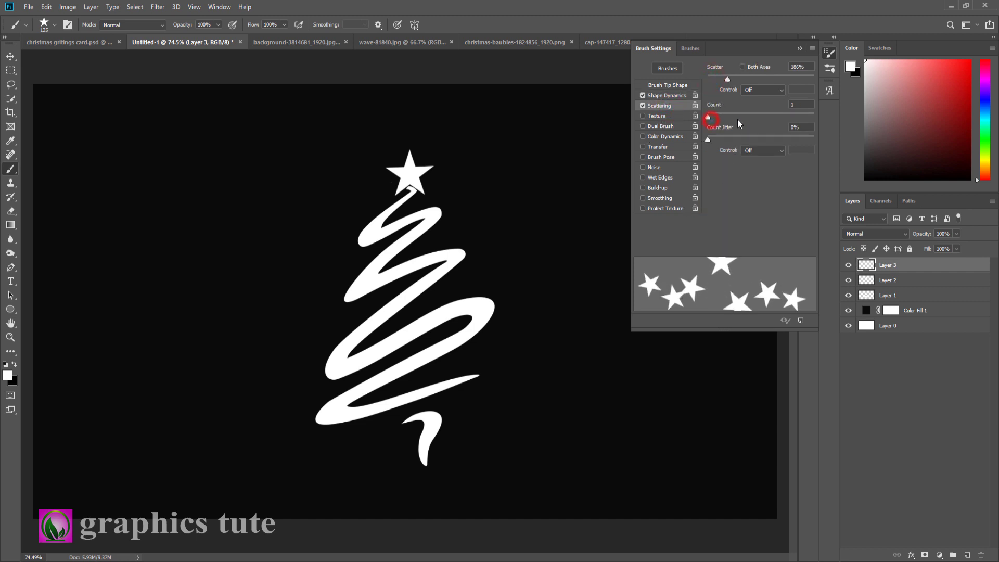
mouse_move(710, 117)
left_mouse_down()
mouse_move(739, 119)
mouse_move(705, 123)
left_mouse_up()
left_click(800, 49)
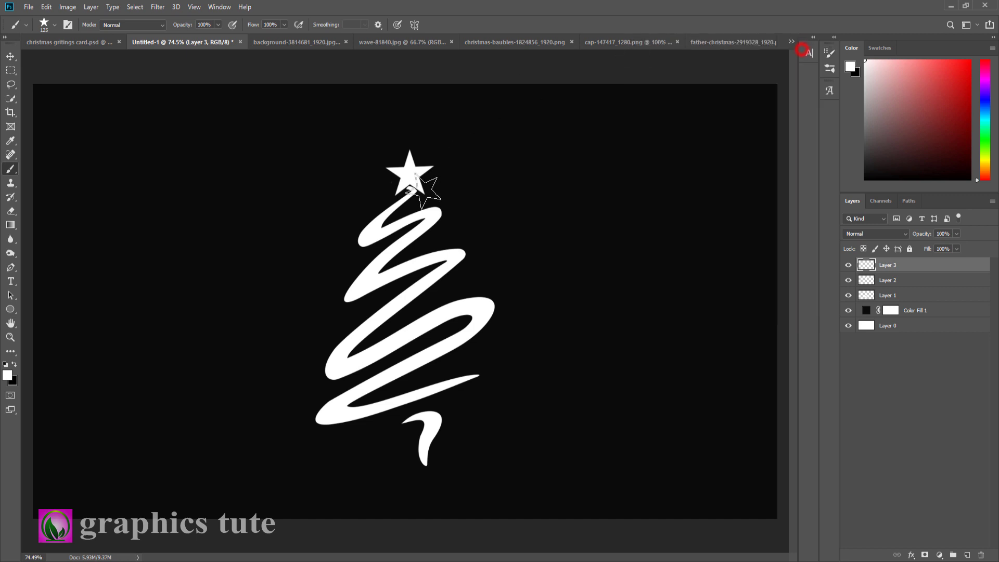
Stamp white stars along the template's top loop, from below the tip star to the first left bend and across, shrinking the brush to 35 px
key("bracketleft")
key("bracketleft")
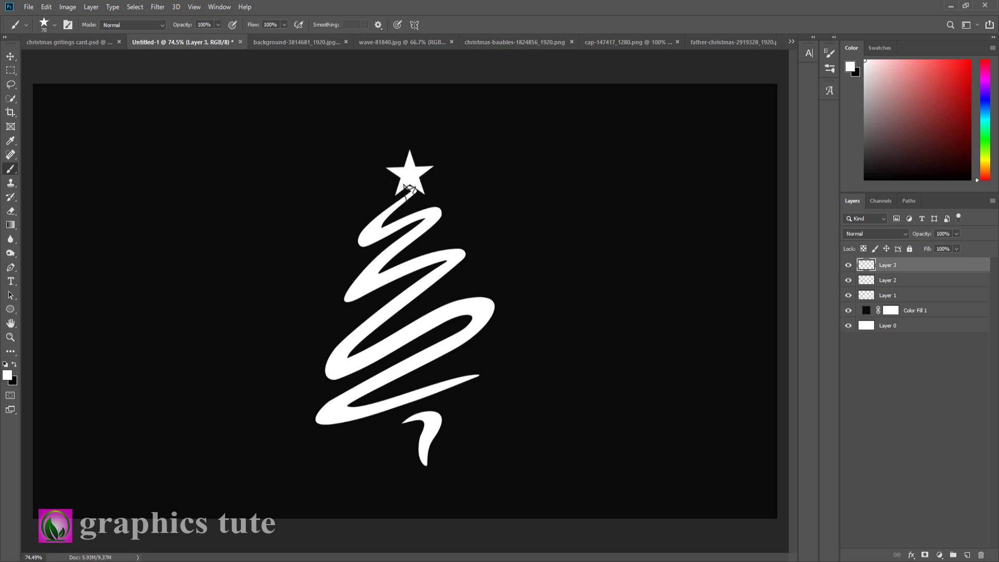
left_click(411, 192)
key("bracketleft")
left_click(393, 205)
left_click(380, 218)
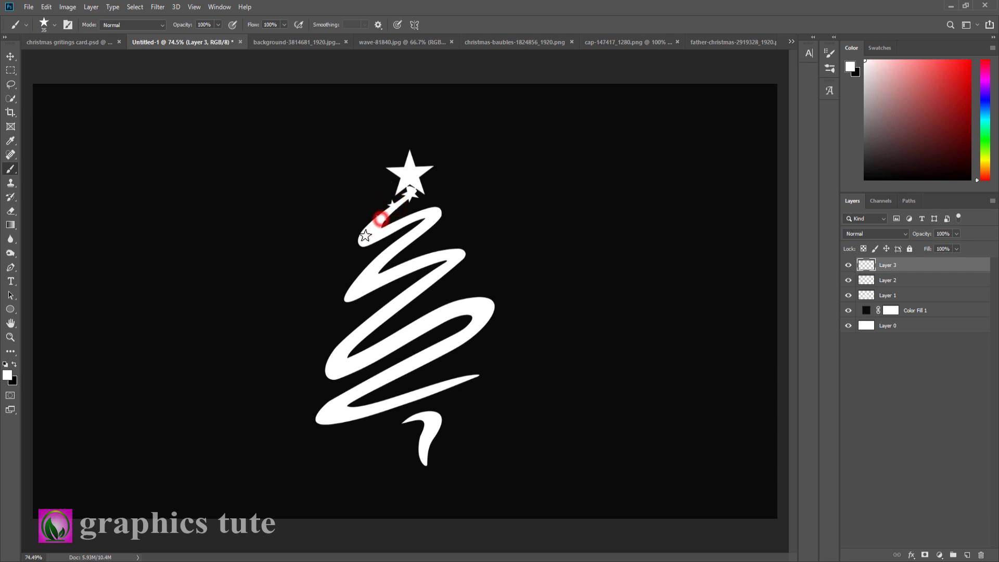
key("bracketright")
key("bracketleft")
key("bracketleft")
key("bracketleft")
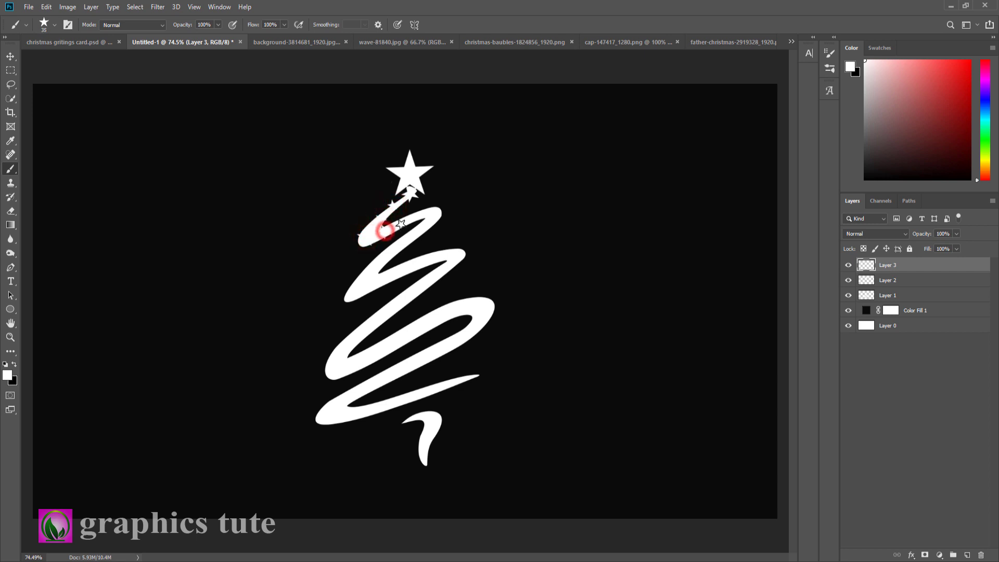
left_click(403, 224)
left_click(413, 219)
left_click(425, 214)
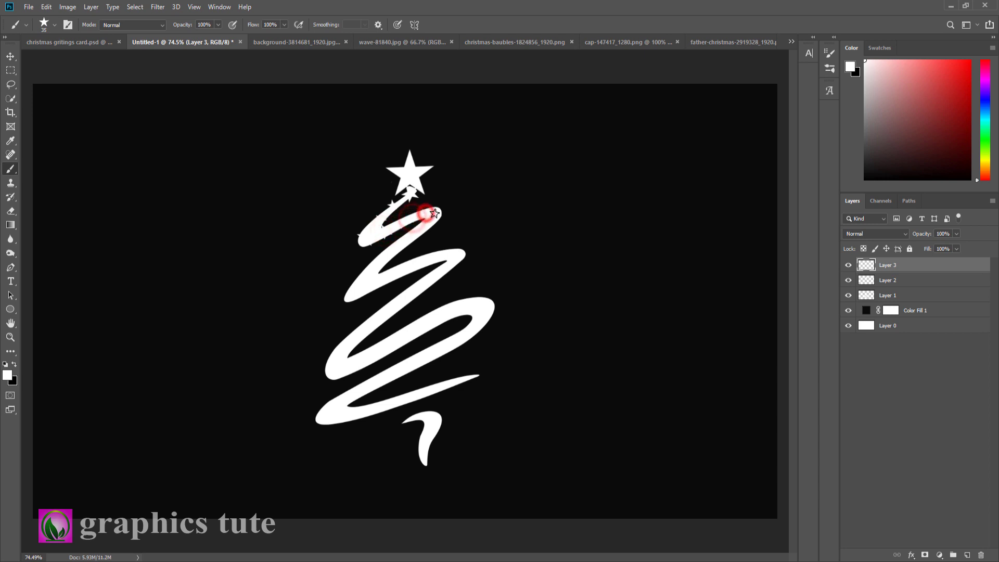
Continue the stars around the first right bend, down to the second left bend and across to the second right bend at 40 to 45 px
key("bracketright")
key("bracketright")
left_click(435, 213)
left_click(423, 223)
left_click(412, 236)
key("bracketright")
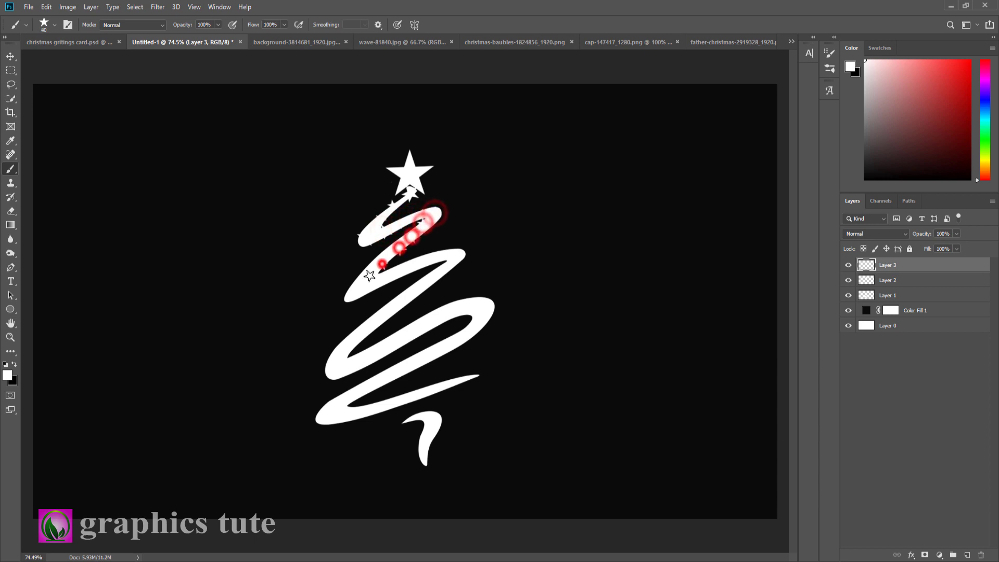
left_click(352, 287)
left_click(366, 286)
left_click(383, 280)
left_click(399, 268)
left_click(417, 262)
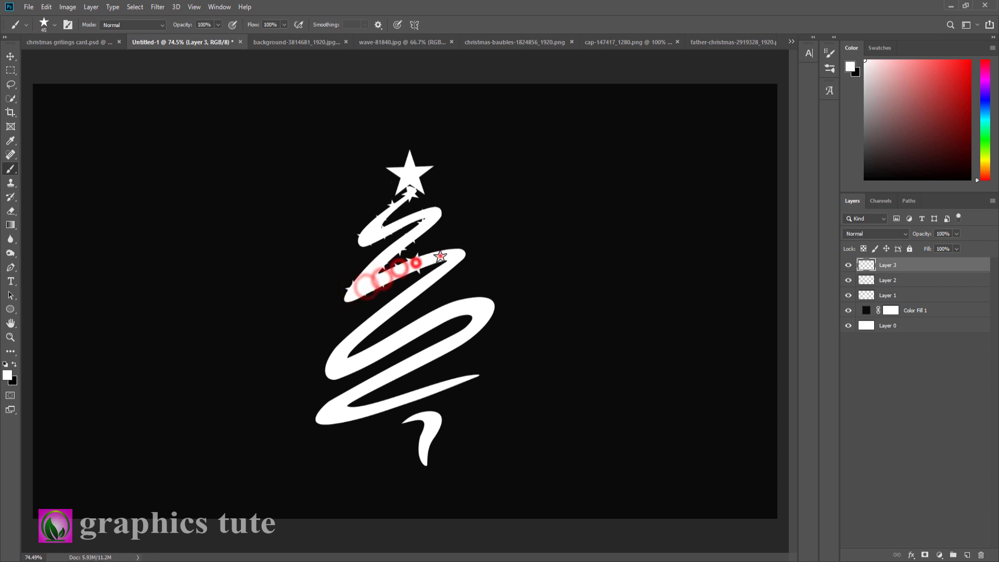
left_click(439, 257)
left_click(456, 255)
Stamp stars down to the third left bend and across to the widest right bend, enlarging the brush from 50 to 60 px
left_click(454, 260)
left_click(441, 270)
left_click(433, 278)
left_click(416, 289)
left_click(396, 305)
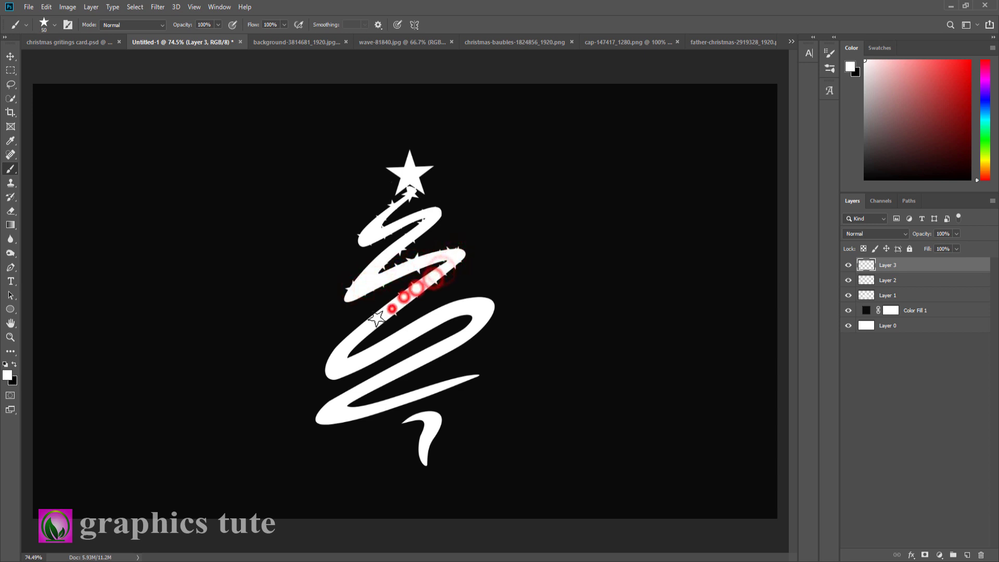
left_click(376, 318)
left_click(358, 337)
left_click(345, 346)
key("bracketright")
key("bracketright")
left_click(339, 365)
left_click(353, 361)
left_click(376, 350)
left_click(399, 334)
left_click(422, 326)
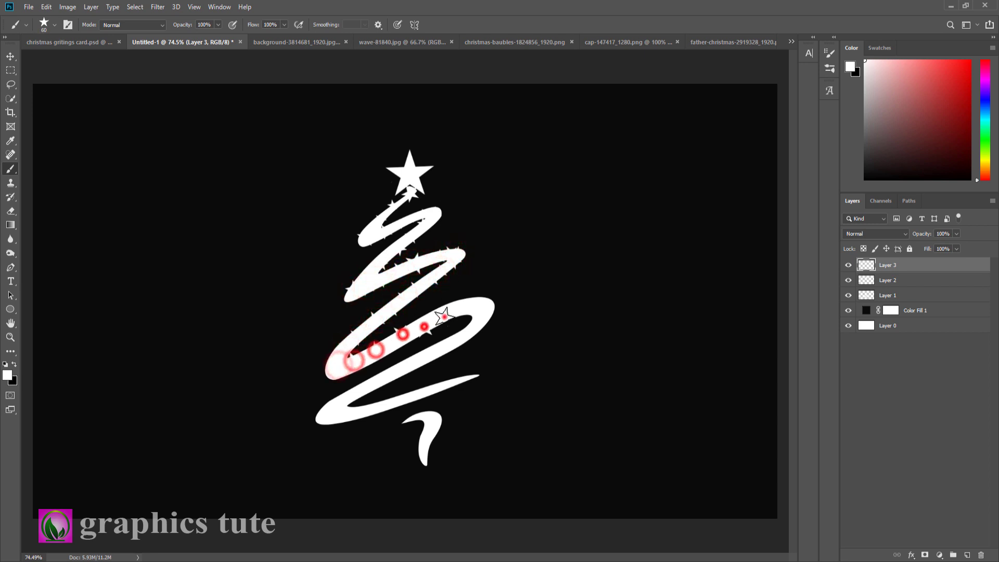
left_click(443, 318)
left_click(466, 306)
left_click(479, 305)
left_click(480, 316)
left_click(470, 331)
Stamp stars down to the lowest left bend and out to the last strand's end, reducing the brush to 50 and finally 45 px
key("bracketleft")
left_click(446, 341)
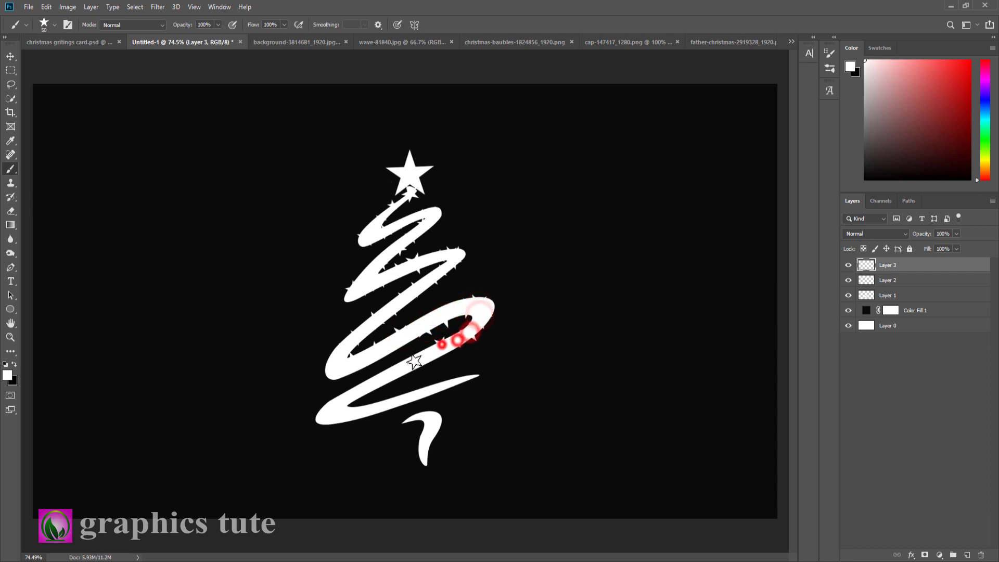
left_click(426, 347)
left_click(409, 359)
left_click(388, 372)
left_click(364, 385)
left_click(327, 414)
left_click(357, 413)
key("bracketleft")
left_click(387, 404)
left_click(407, 401)
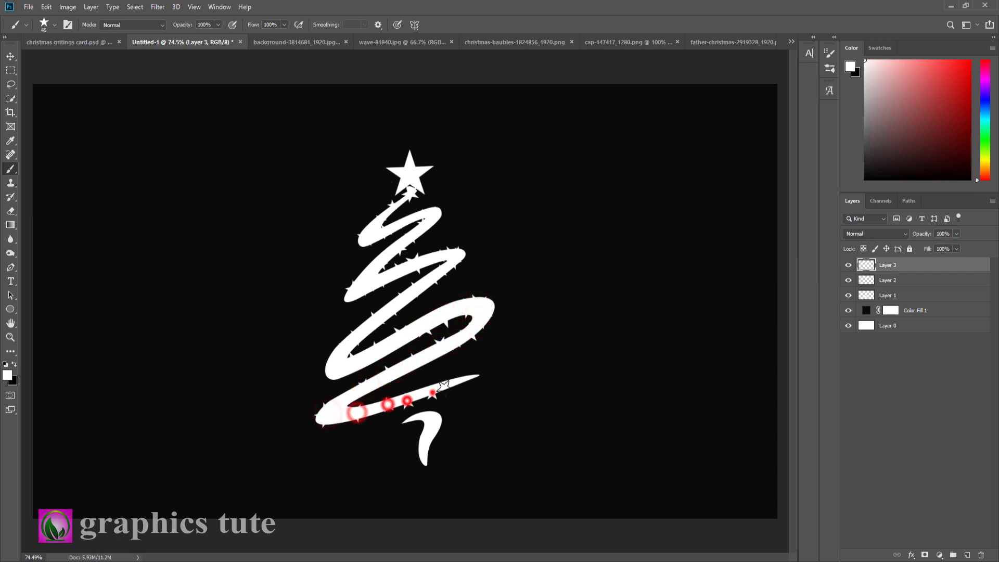
left_click(432, 393)
left_click(451, 383)
left_click(471, 375)
Hide Layer 1, which holds the zigzag tree template
double_click(848, 280)
left_click(849, 295)
left_click(850, 295)
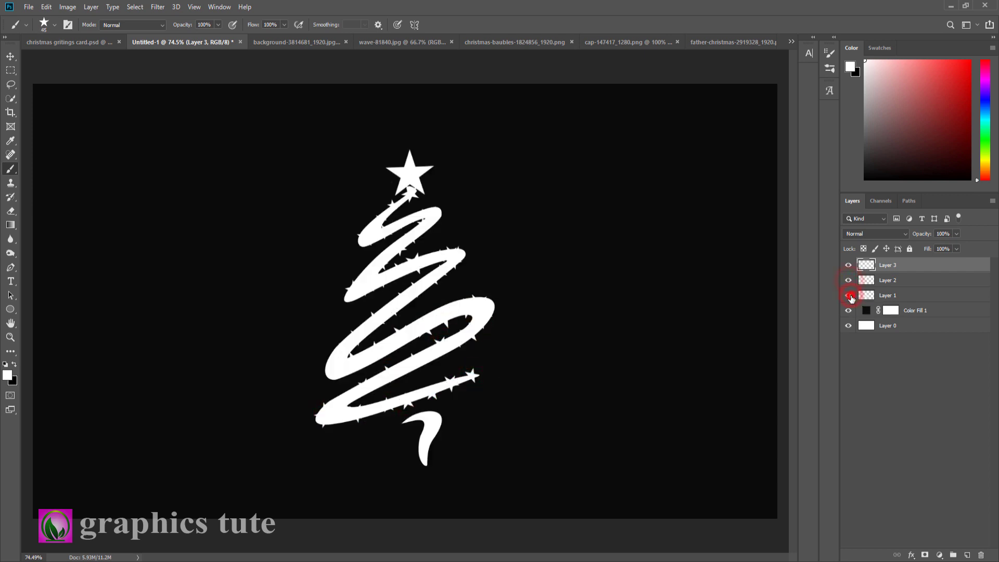
left_click(849, 295)
Scatter small 20 px stars between the larger ones along the upper and middle strands of the tree
left_click(10, 337)
left_click(398, 376)
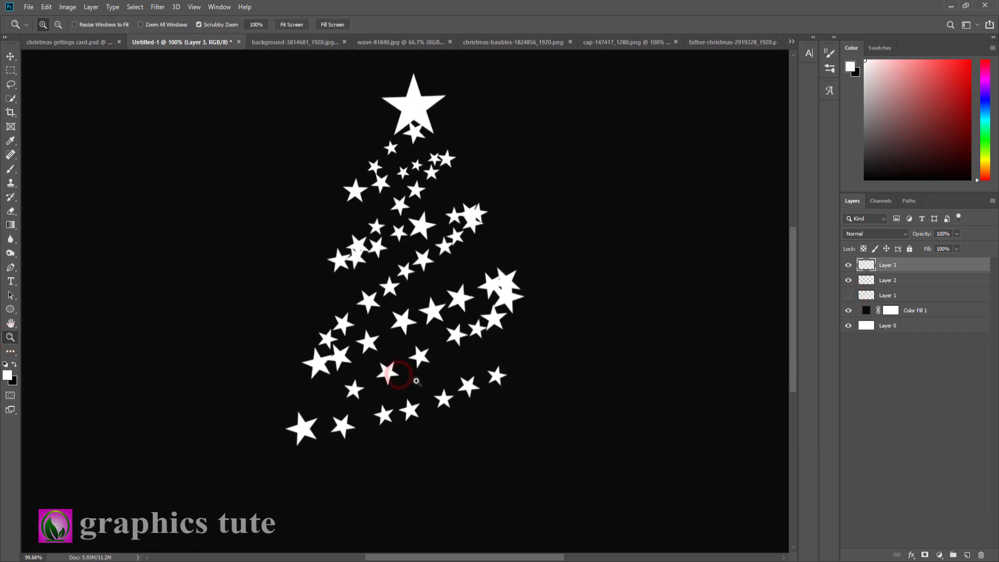
left_click_drag(426, 324, 419, 305)
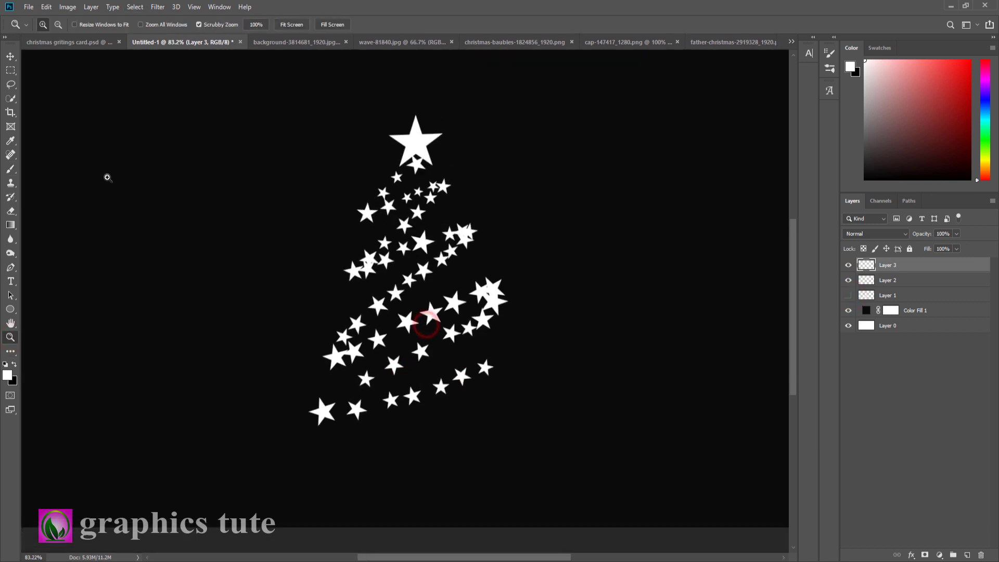
left_click(10, 169)
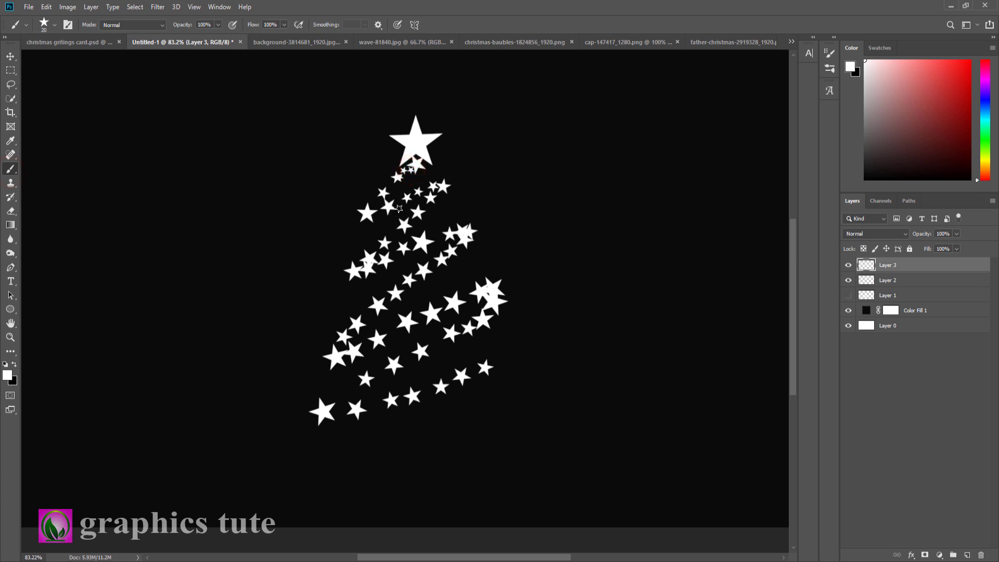
left_click(413, 195)
left_click(433, 237)
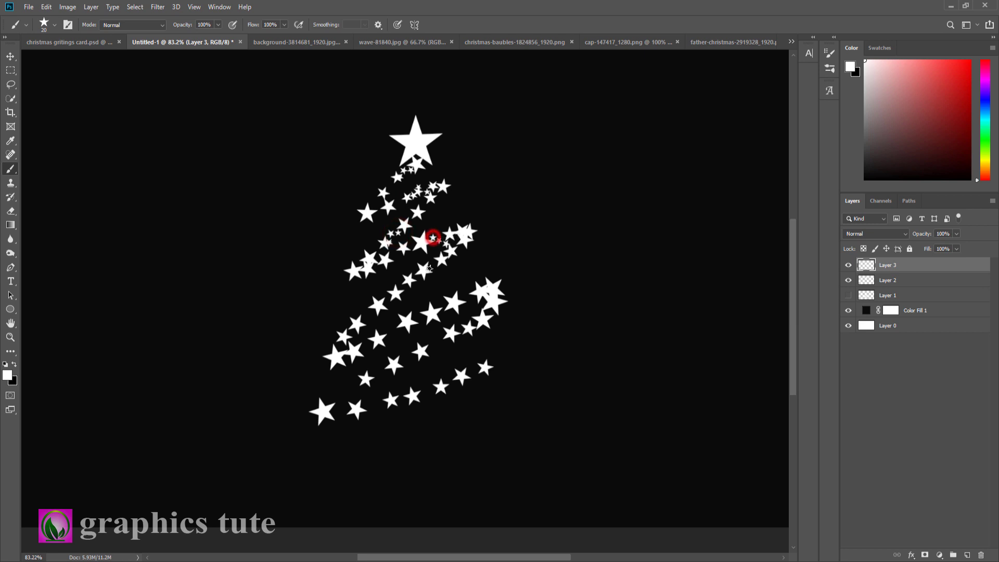
left_click(421, 271)
left_click(372, 311)
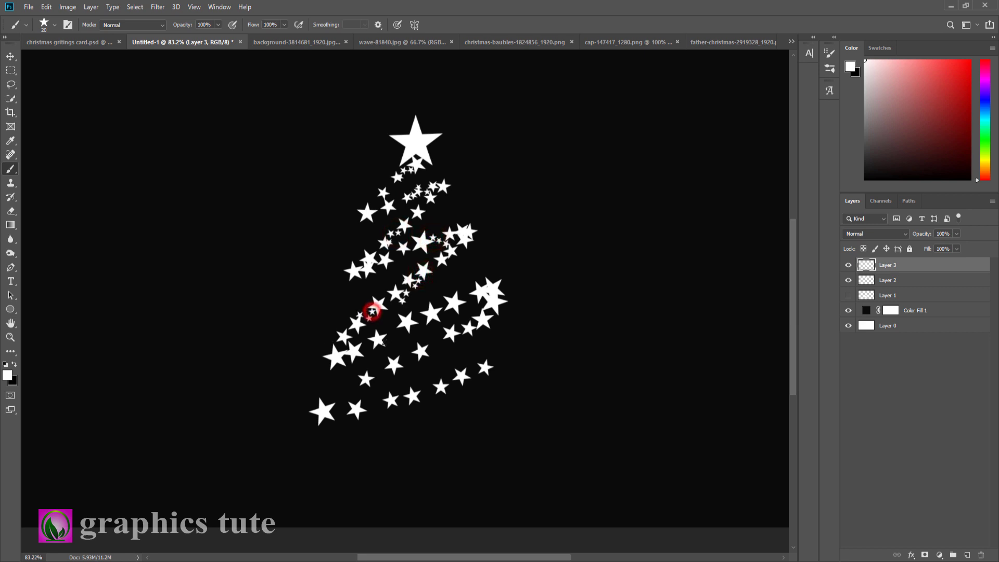
Fill the gaps along the lower strands, the first left bend and the second right bend with 20 px stars
left_click(395, 332)
left_click(437, 341)
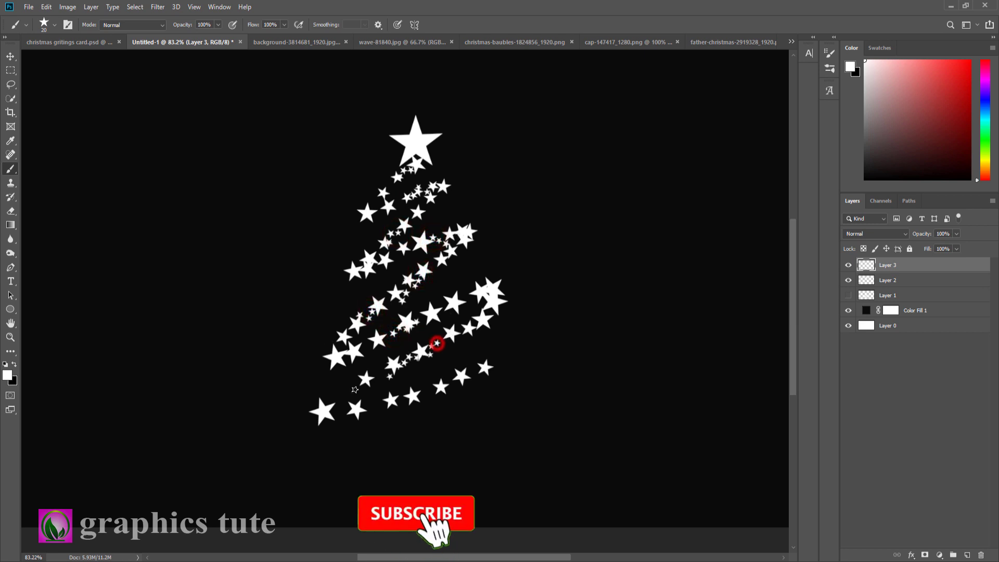
left_click(364, 384)
left_click(390, 401)
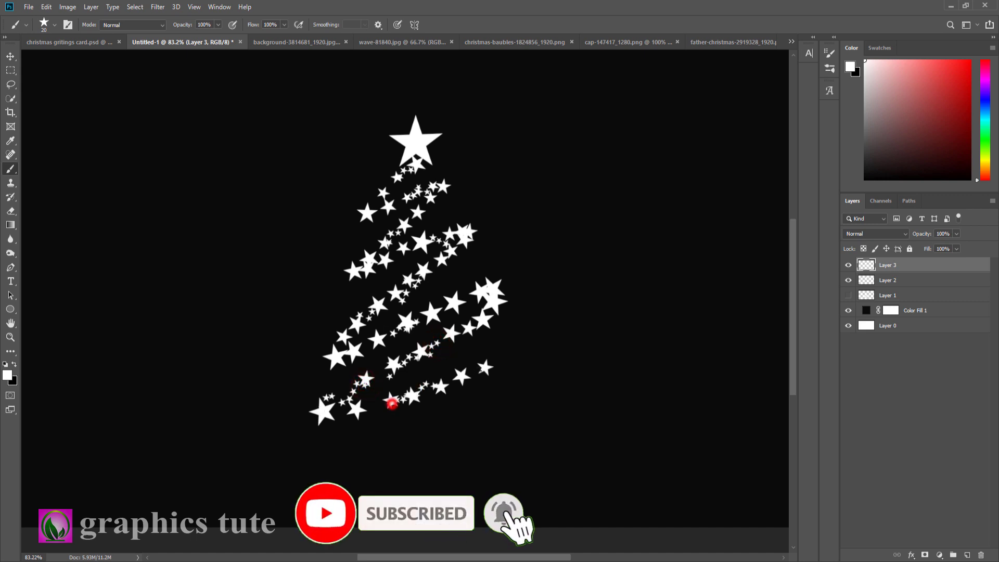
left_click(473, 376)
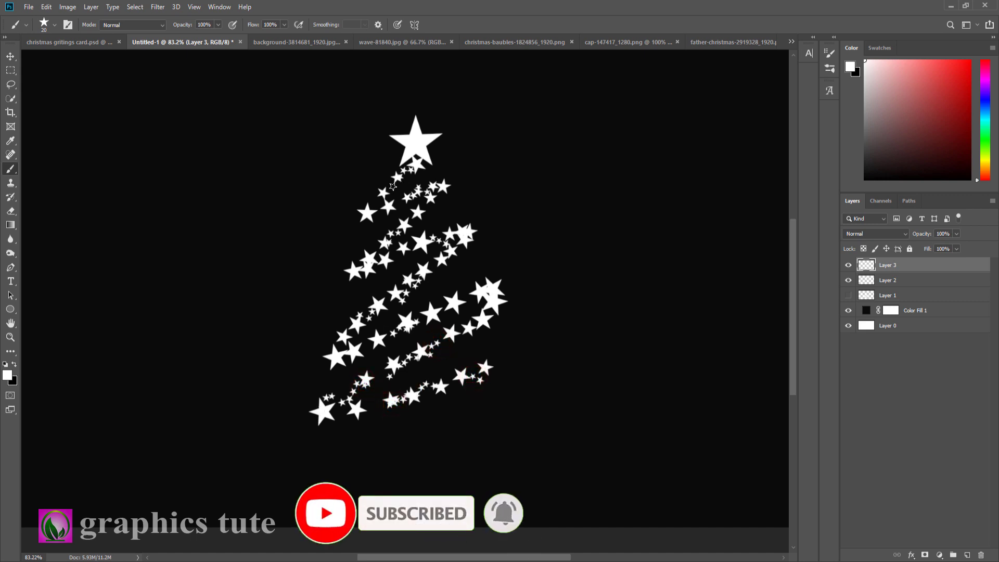
left_click(390, 184)
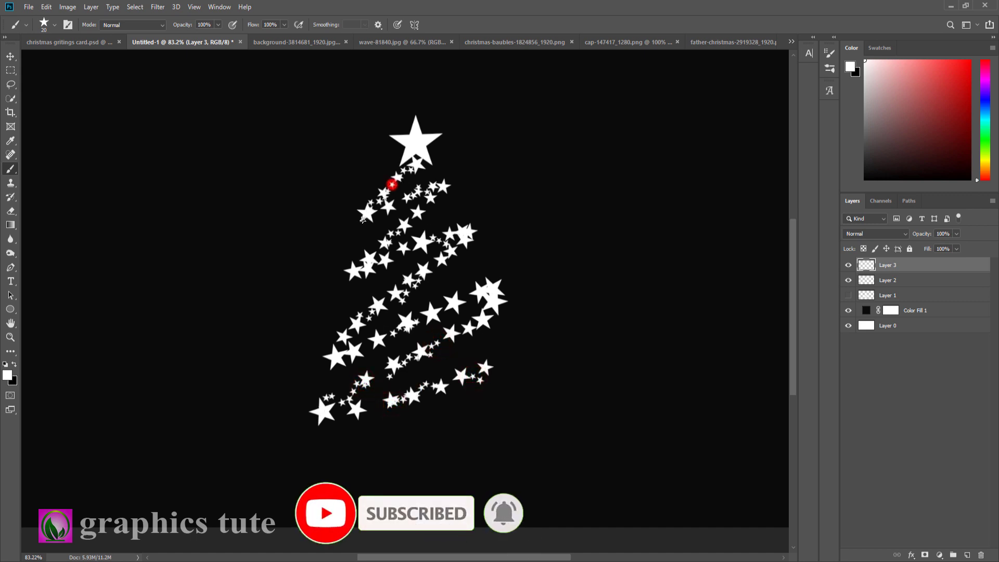
left_click(456, 234)
View the whole card and toggle Layer 3's visibility to check which stars it holds
left_click(887, 281)
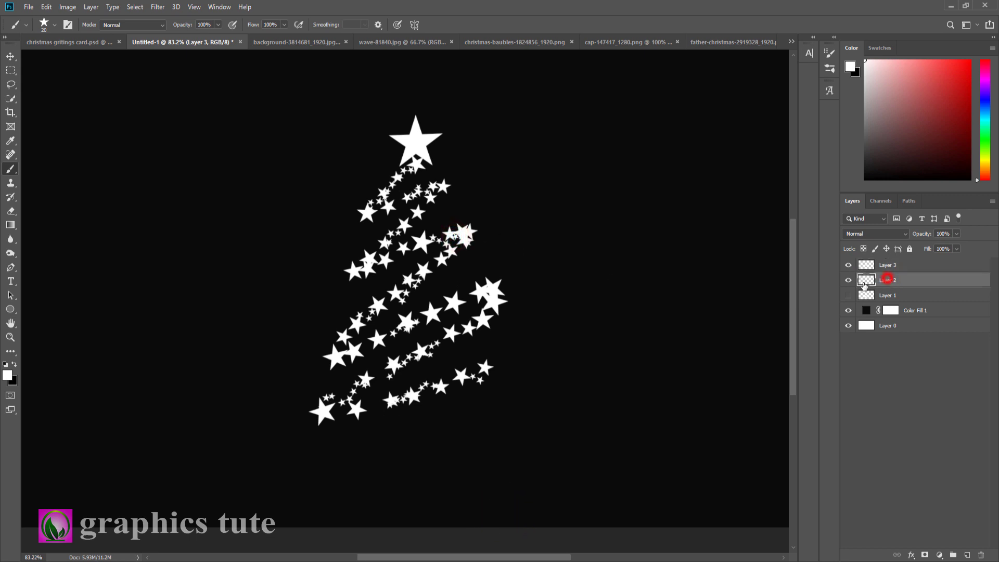
left_click(10, 337)
left_click_drag(402, 320, 449, 310)
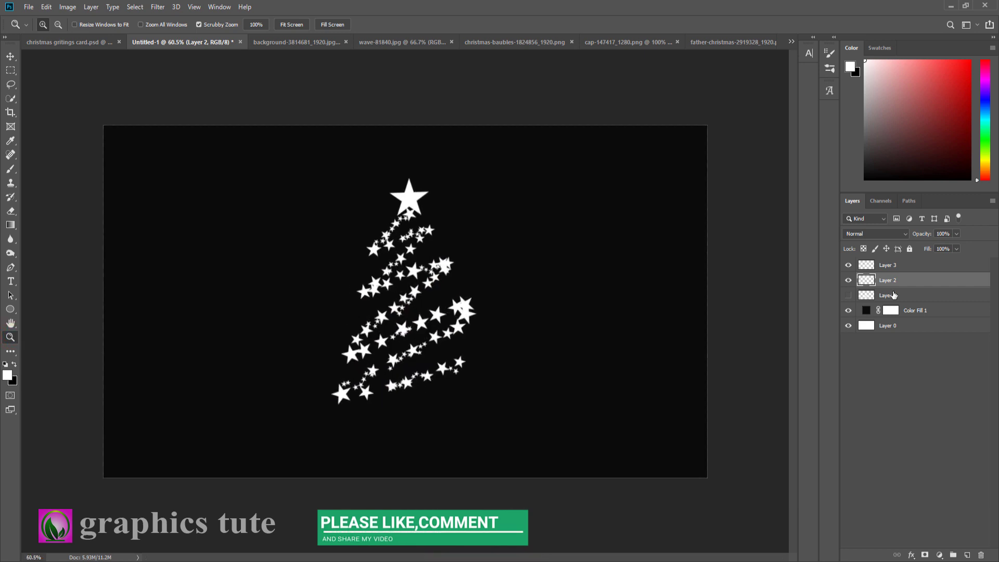
left_click(888, 265)
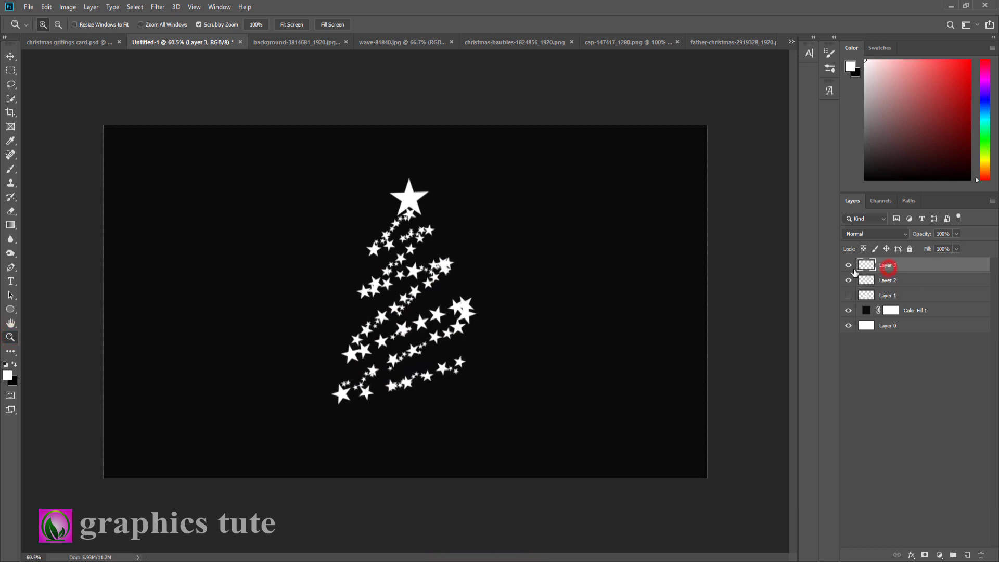
left_click(848, 265)
left_click(848, 265)
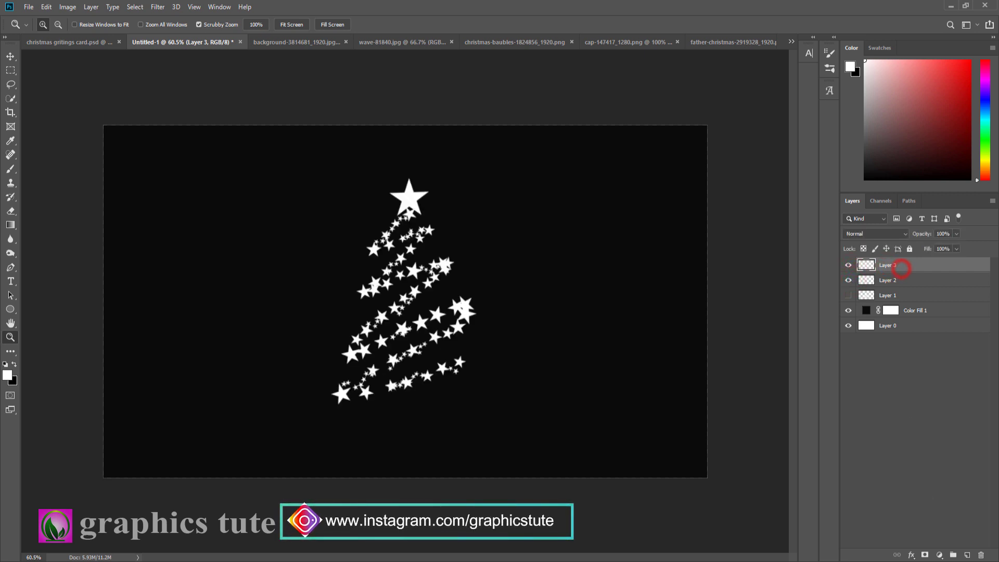
Add a new layer above Layer 3 and look through the brush presets around the 20 Freeze Brushes group
left_click(967, 554)
left_click(10, 169)
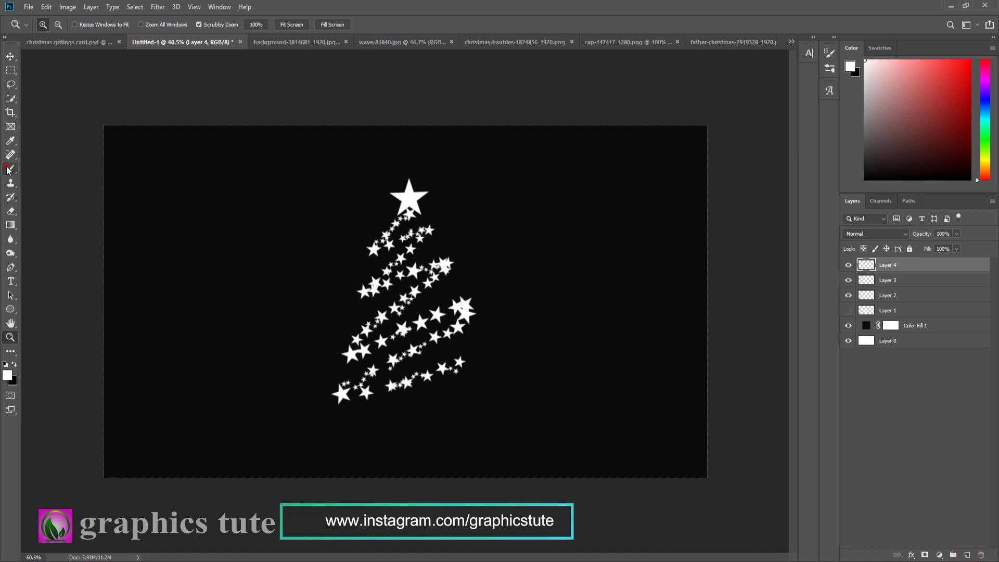
left_click(54, 26)
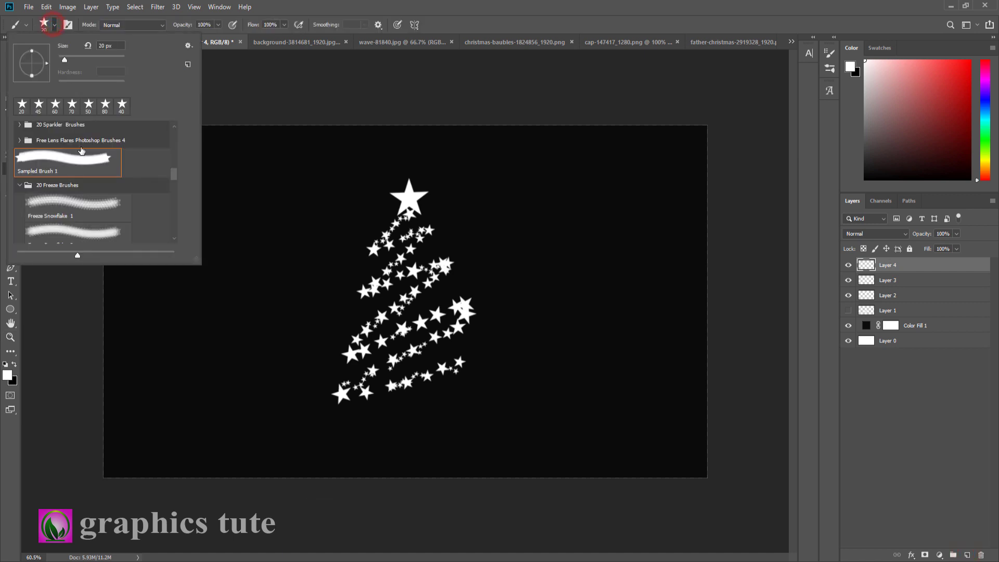
scroll(69, 205, "down", 1)
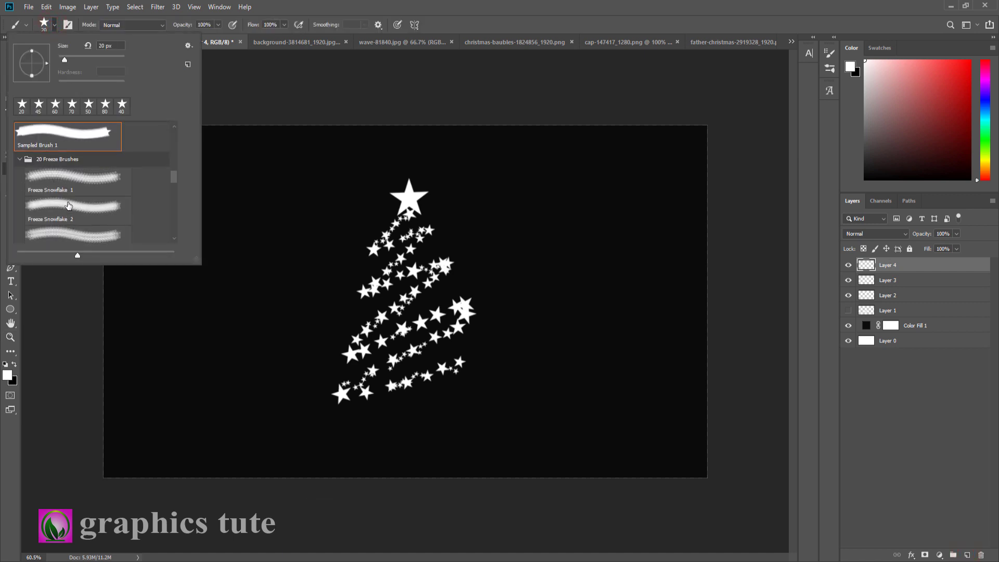
scroll(90, 195, "up", 1)
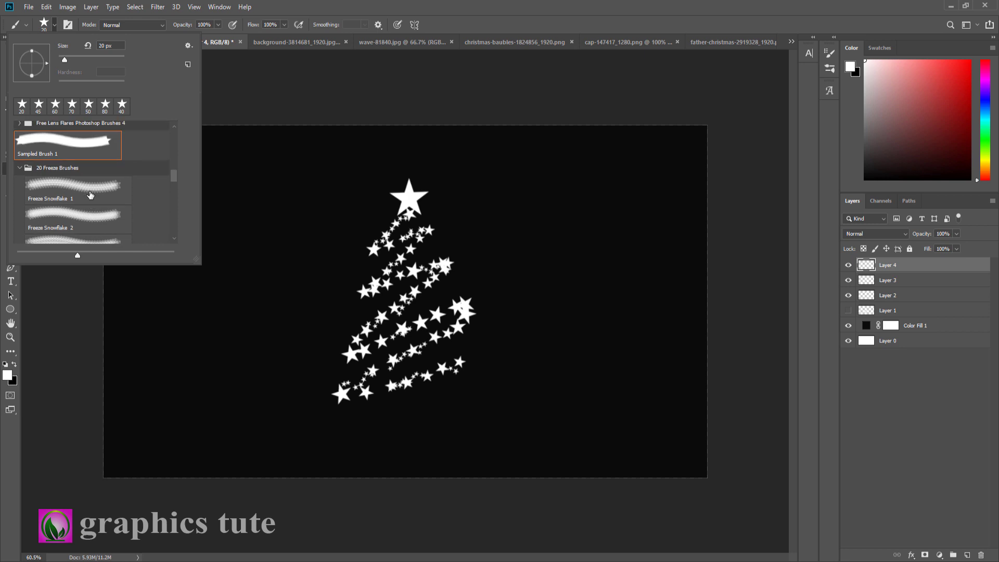
Look through the brush tip shapes in the brush settings for a glow or sparkle tip
left_click(67, 25)
left_click(664, 85)
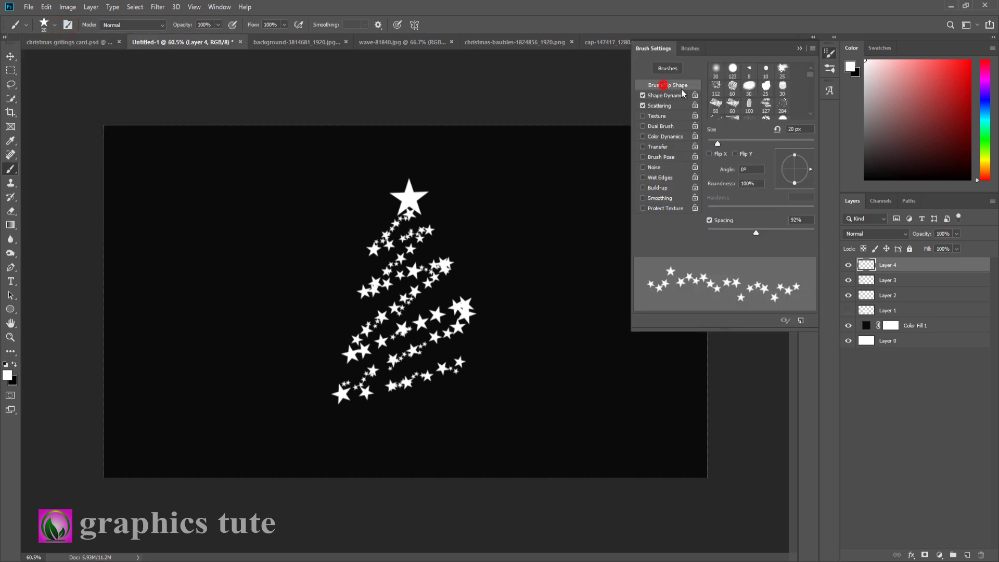
scroll(758, 100, "down", 5)
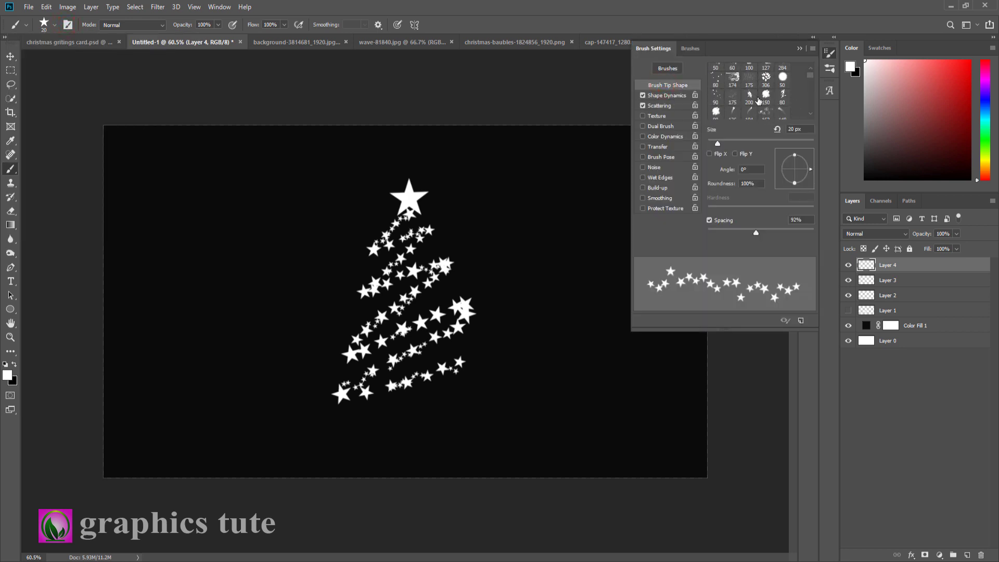
scroll(758, 101, "down", 5)
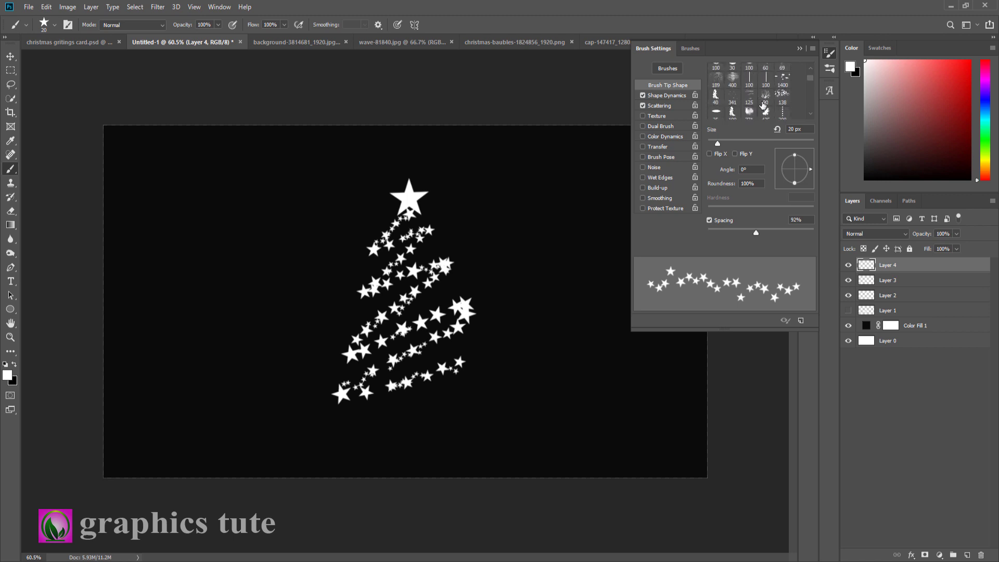
scroll(762, 104, "down", 5)
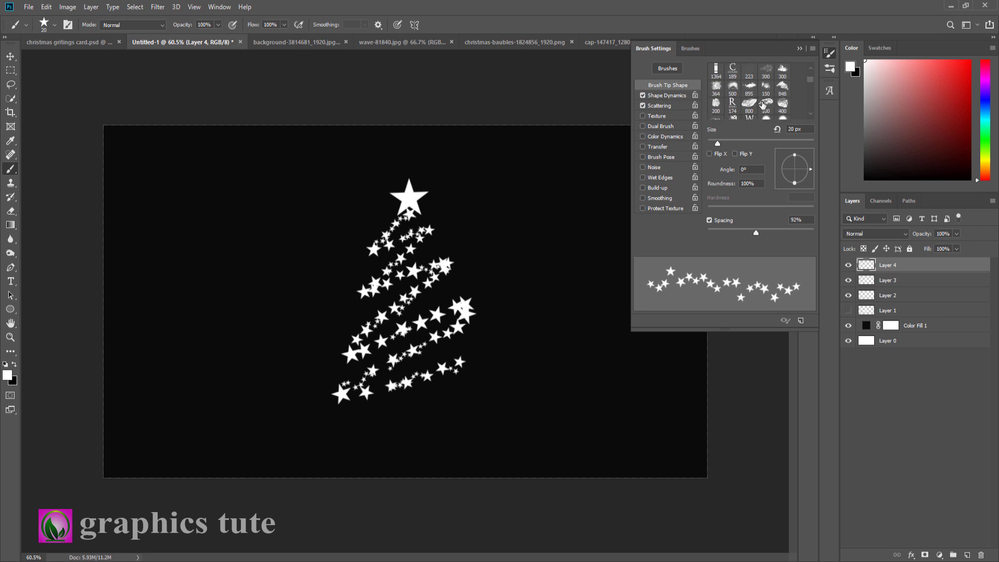
scroll(763, 104, "down", 3)
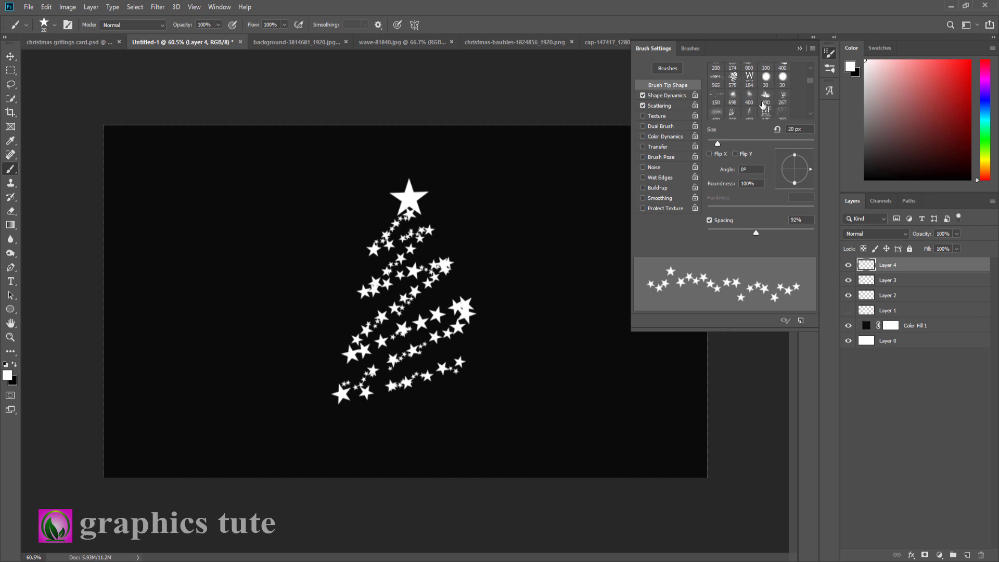
scroll(761, 106, "down", 1)
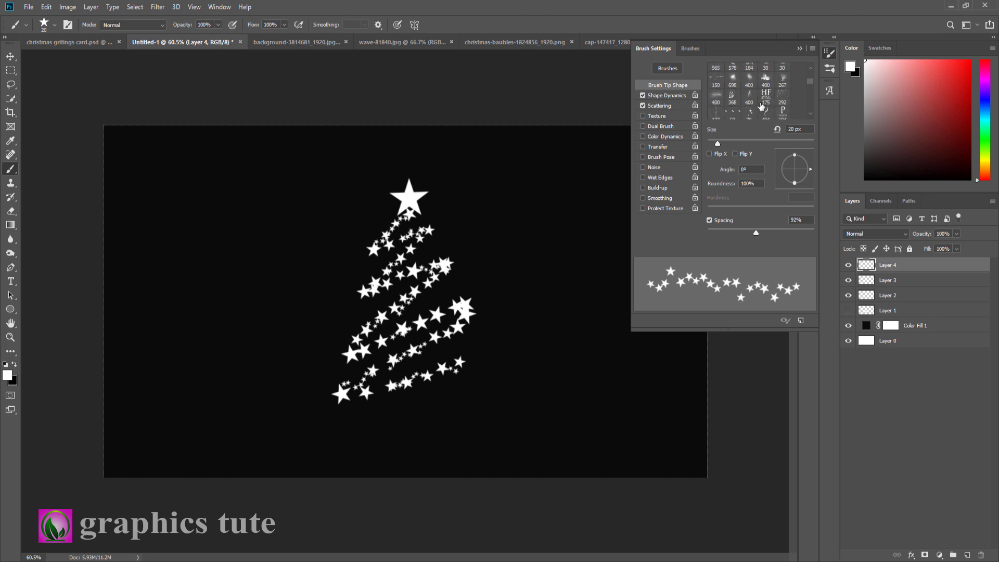
scroll(762, 106, "down", 1)
scroll(761, 107, "down", 1)
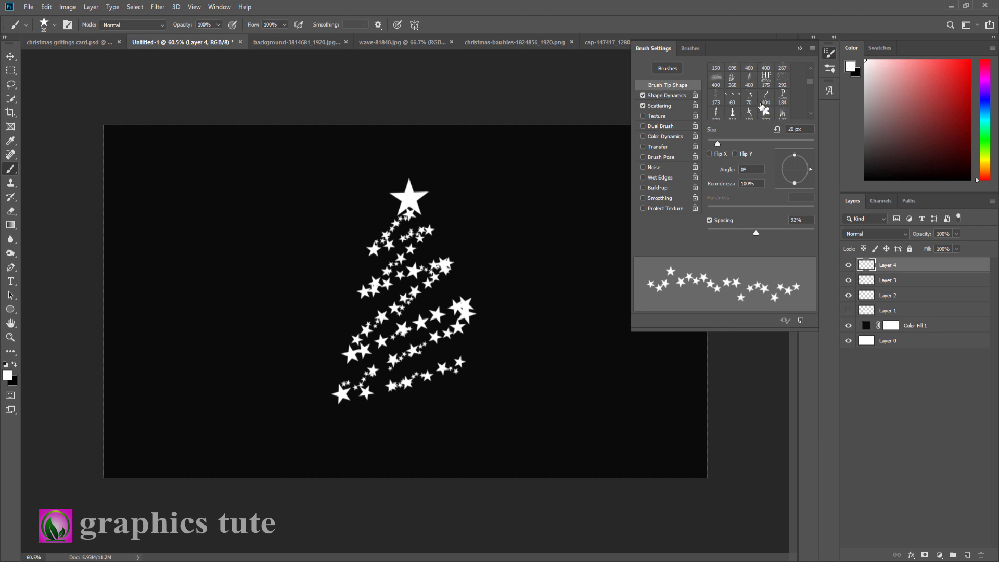
scroll(762, 107, "down", 4)
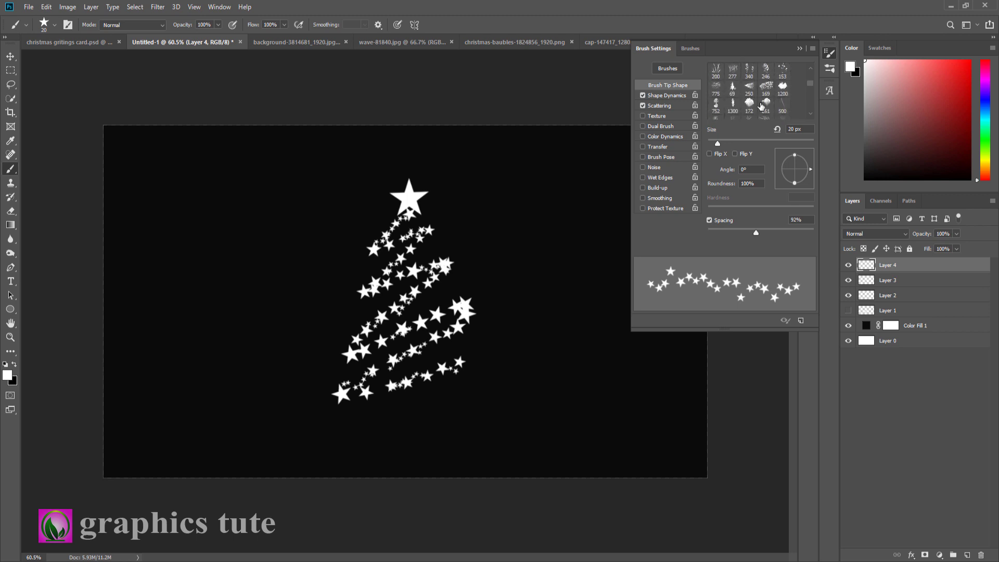
scroll(762, 106, "down", 5)
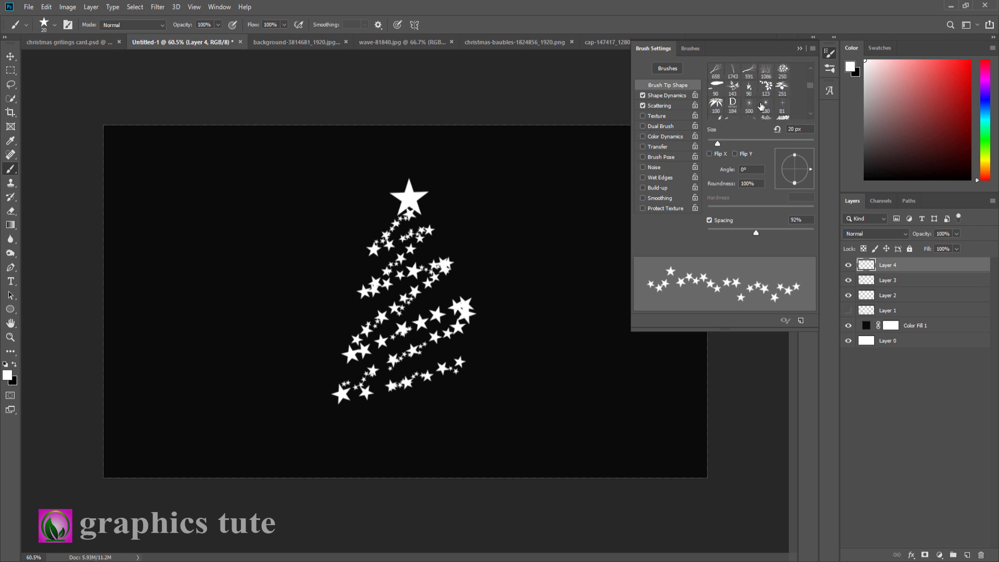
Try a single stamp of the 500 px glow tip on the black area right of the tree, then undo it
left_click(764, 105)
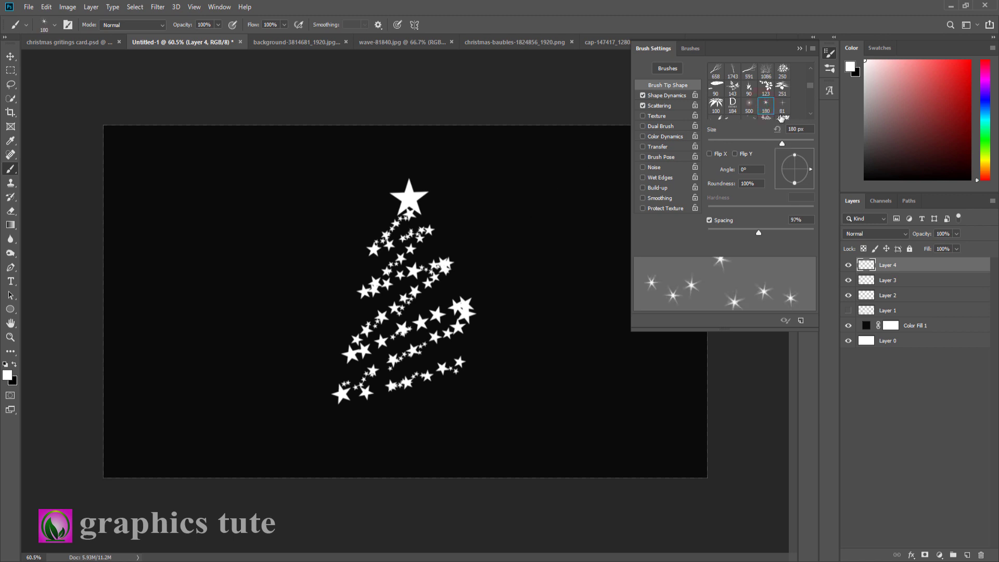
left_click(749, 106)
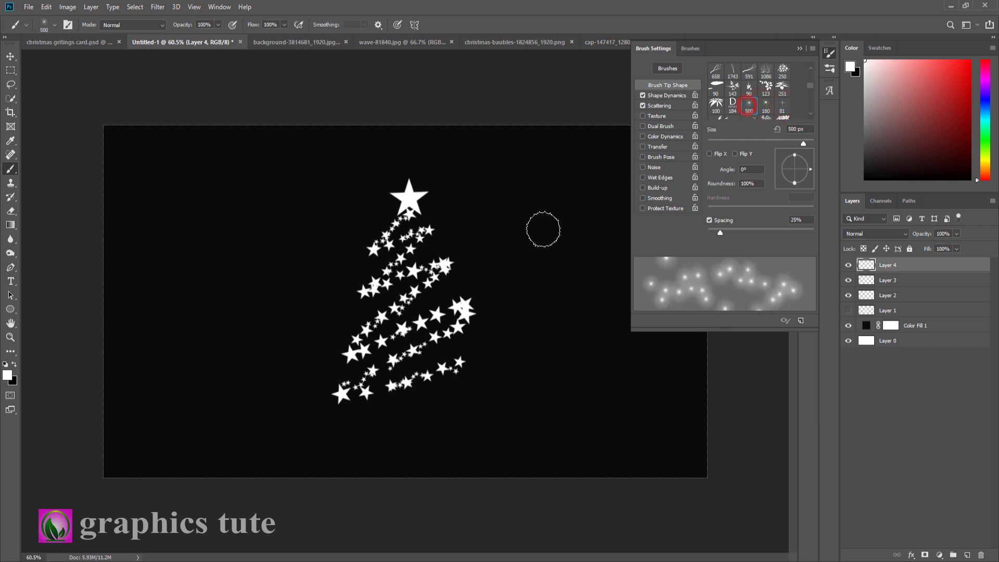
left_click(543, 229)
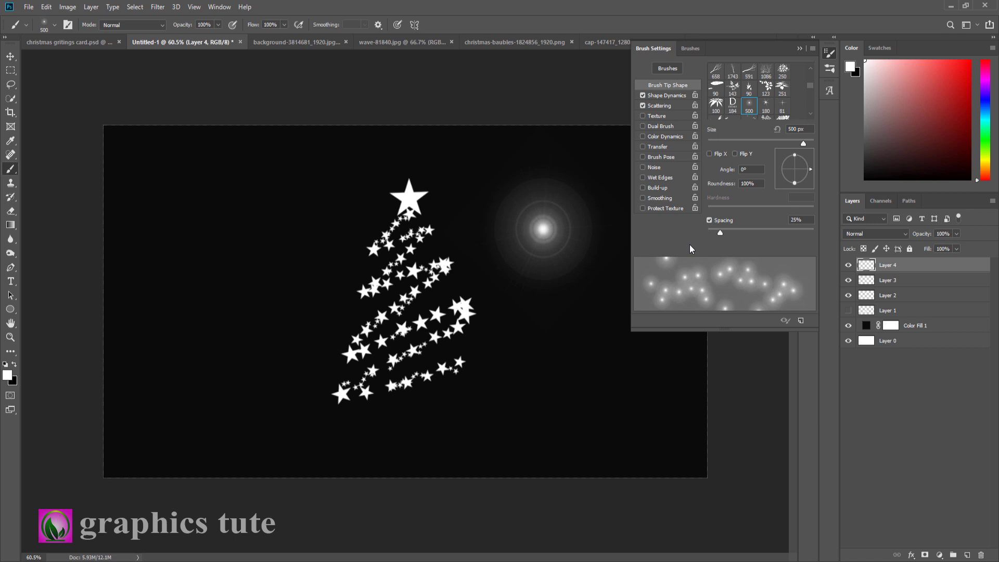
key("ctrl+z")
Stamp one sparkle with the 180 px sparkle tip on Layer 4, right of the tree
scroll(727, 103, "down", 1)
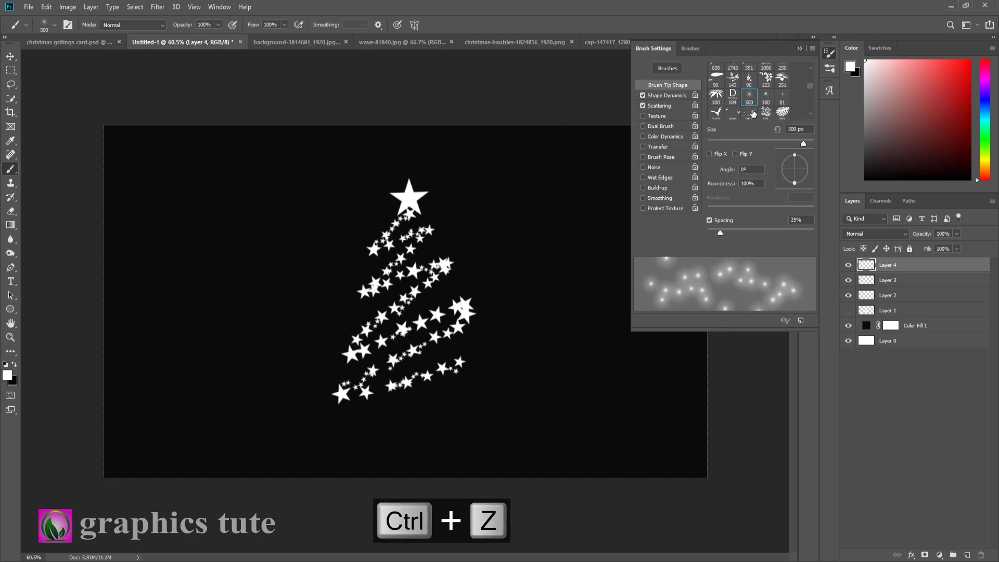
left_click(764, 97)
left_click(549, 275)
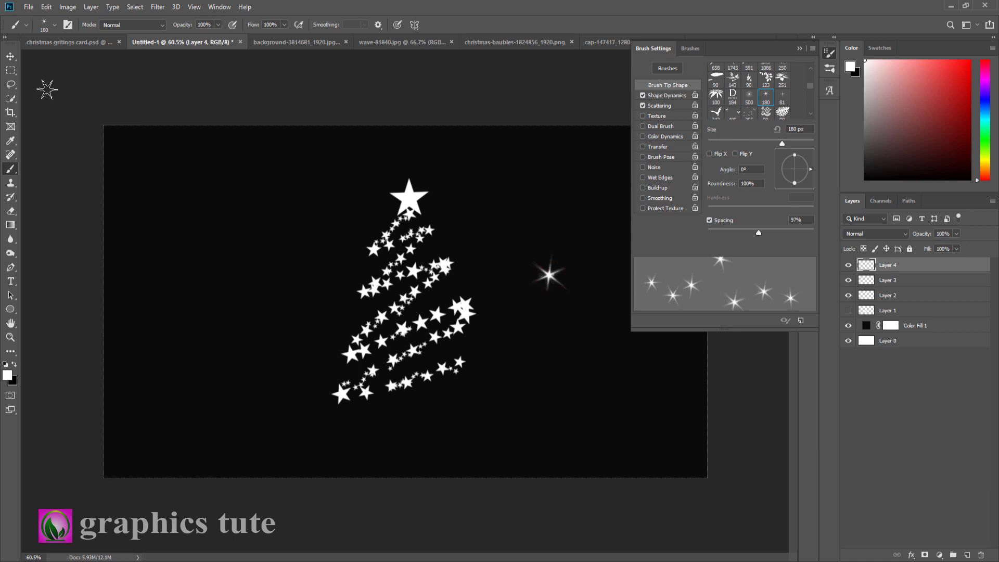
Move the sparkle onto the tree's top star, scale it to about 146% and rotate it about -6.6°
left_click(10, 57)
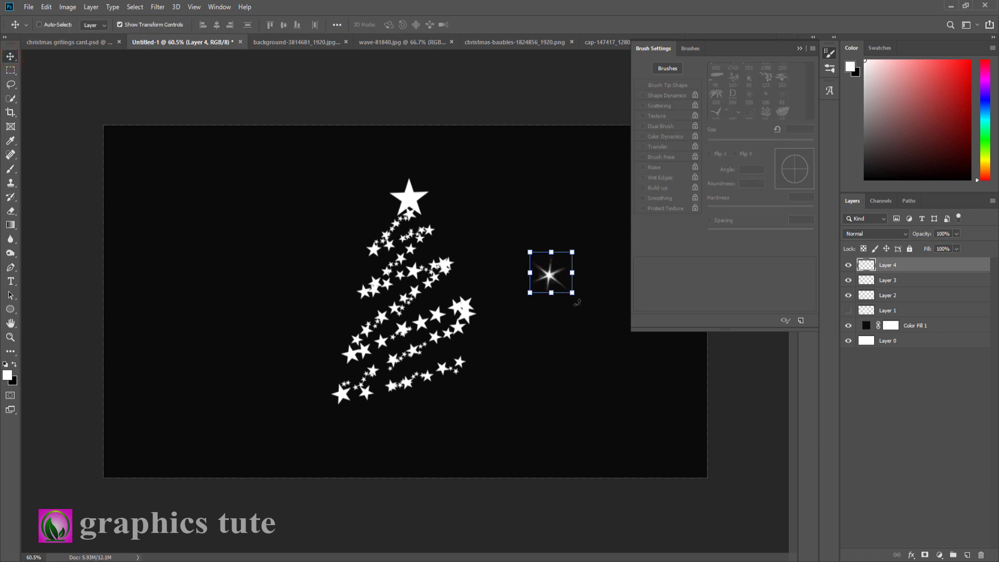
left_click_drag(576, 301, 448, 223)
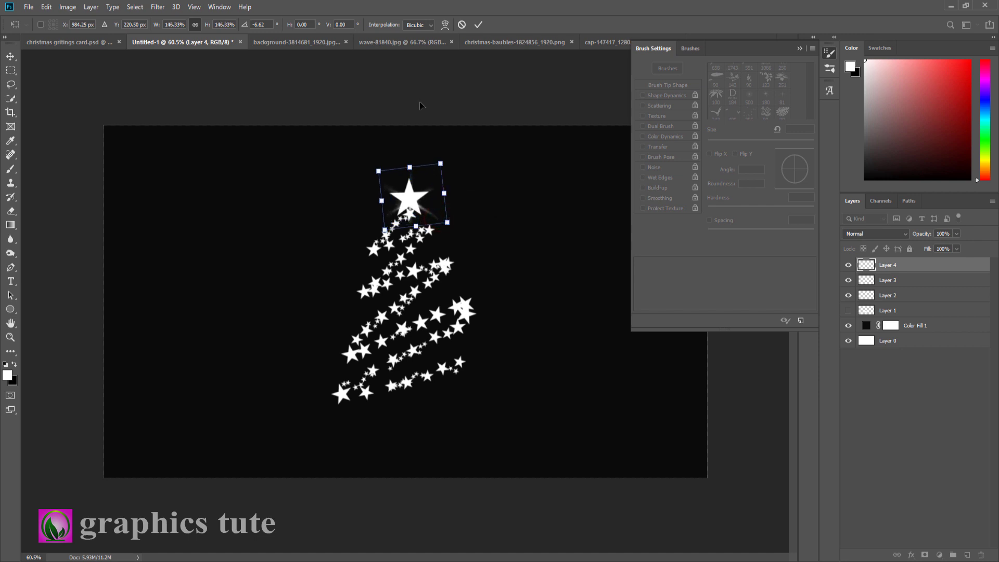
left_click(479, 25)
Choose the 2428 px starburst as the brush tip, after comparing it with the 2472 px one
left_click(10, 168)
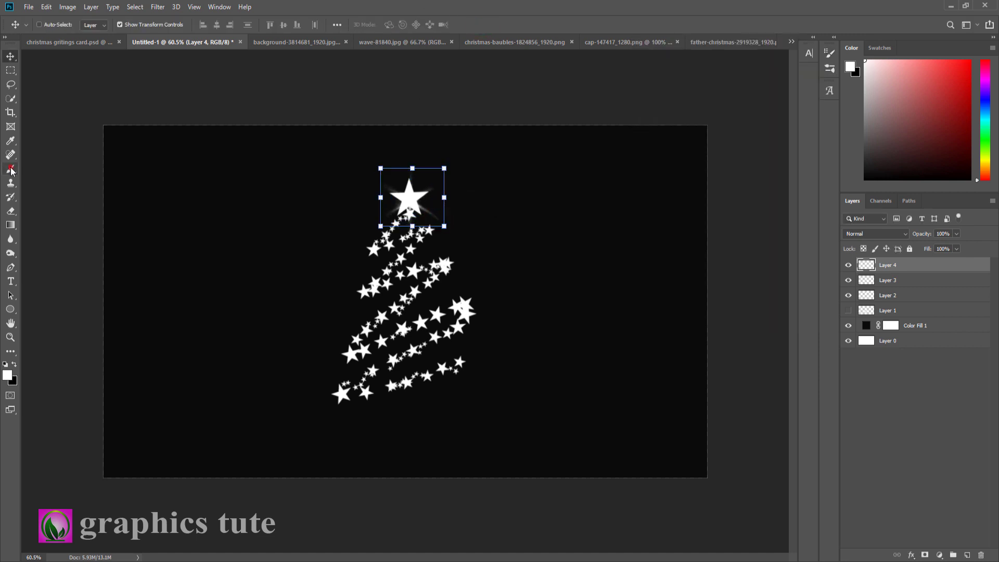
left_click(67, 25)
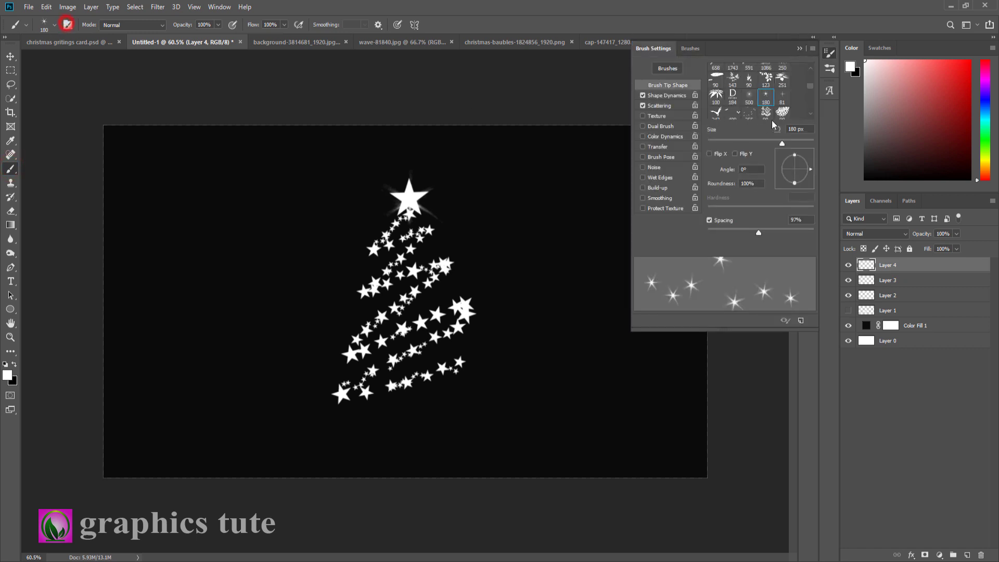
scroll(770, 101, "down", 6)
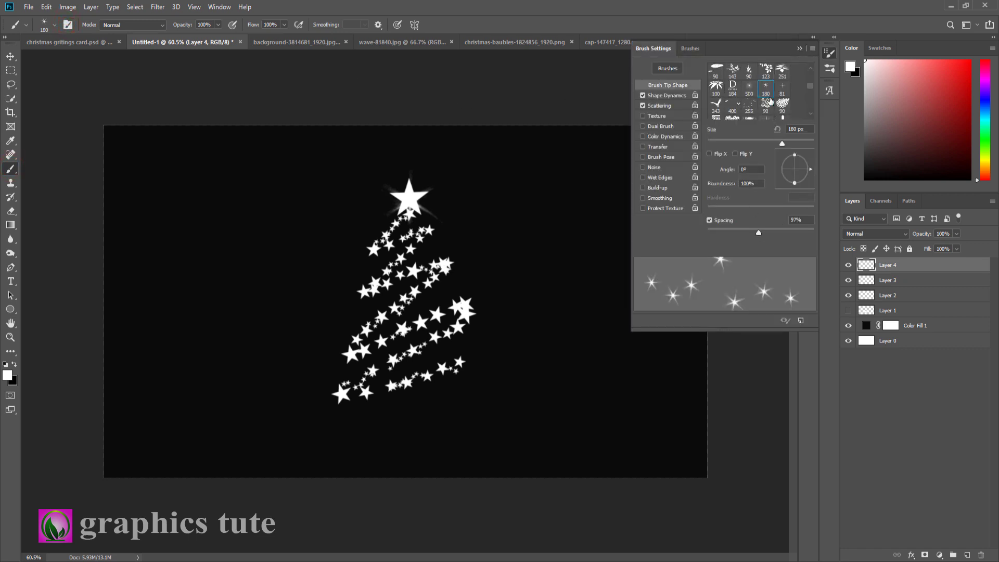
scroll(771, 100, "down", 2)
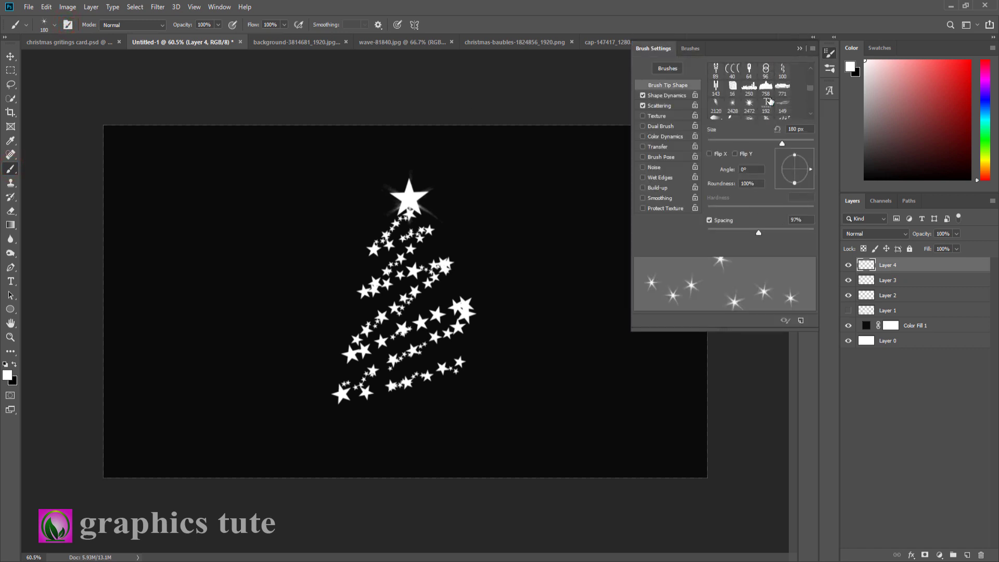
left_click(751, 105)
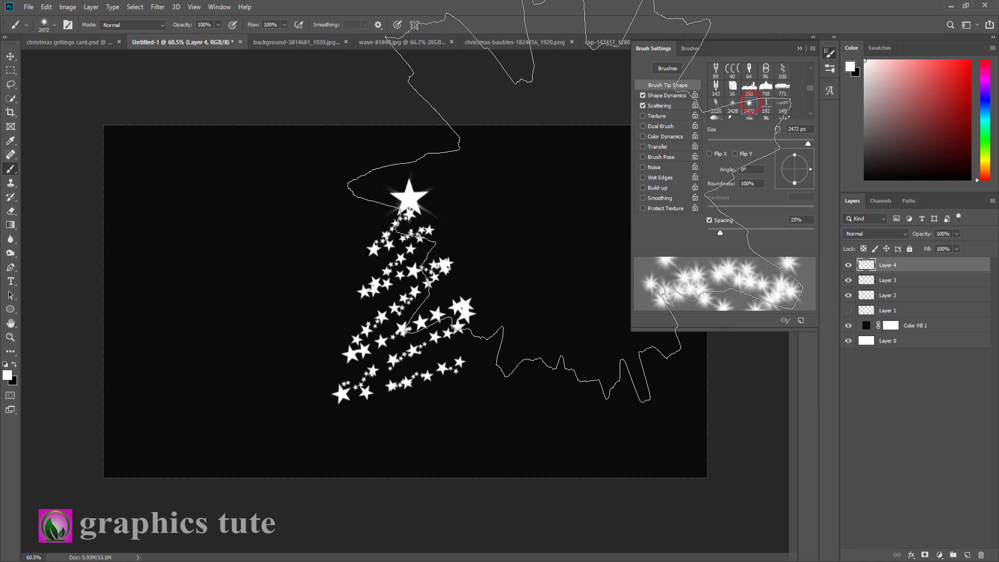
left_click(731, 107)
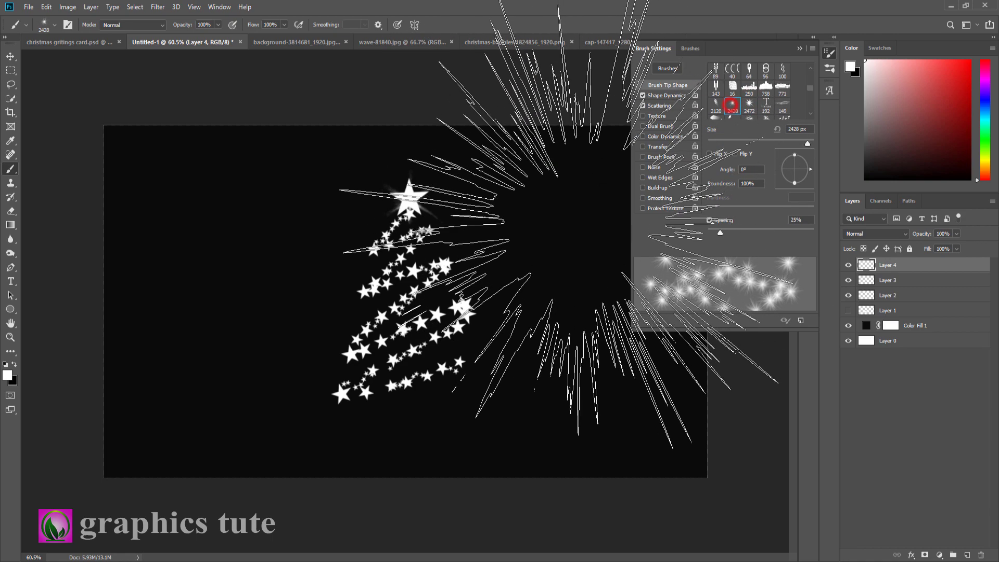
left_click(555, 26)
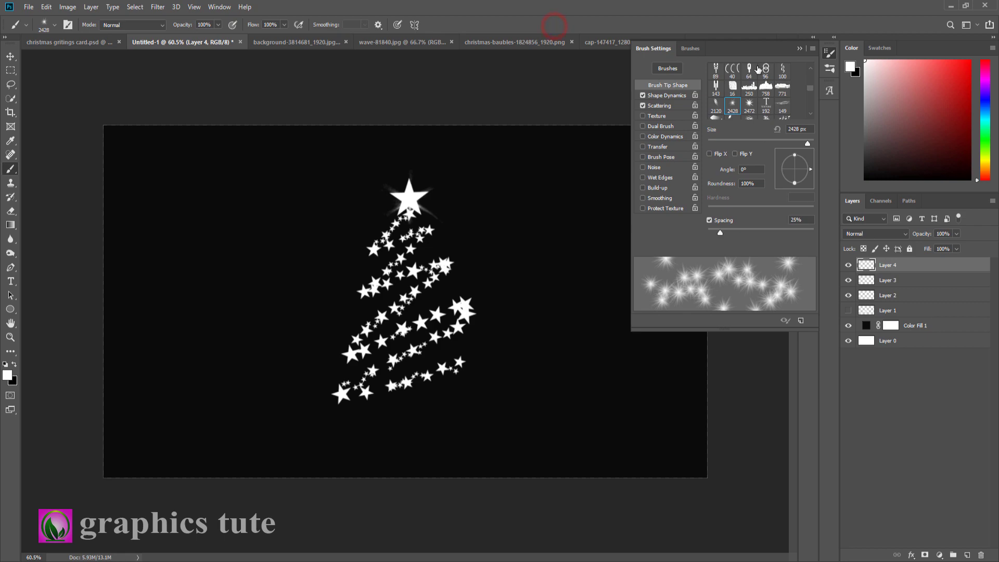
left_click(799, 48)
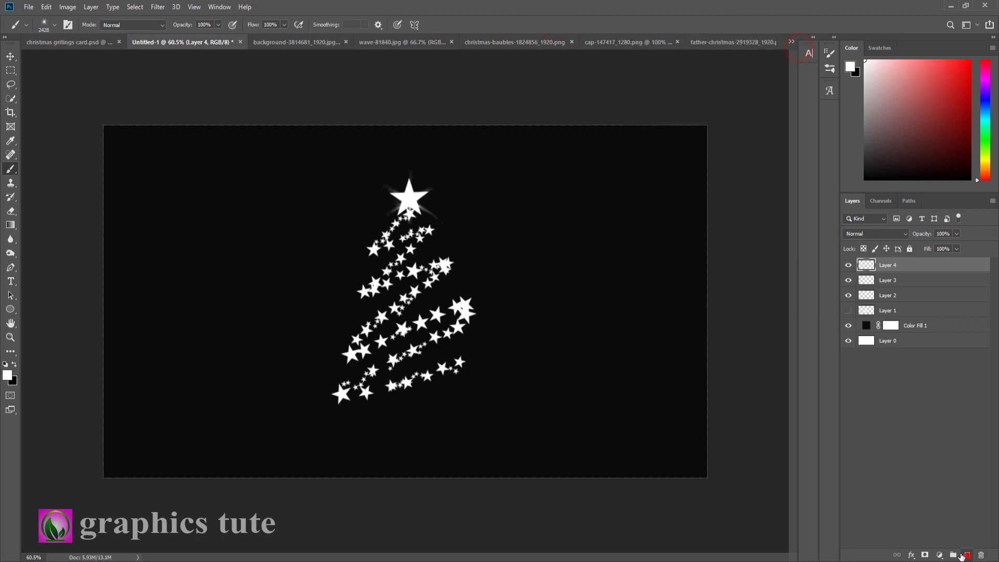
Add a new layer above Layer 4, reduce the brush to 250 px and stamp one starburst right of the tree
left_click(965, 555)
key("bracketleft")
key("bracketleft")
key("bracketleft")
key("bracketleft")
key("bracketleft")
key("bracketleft")
key("bracketleft")
key("bracketleft")
key("bracketleft")
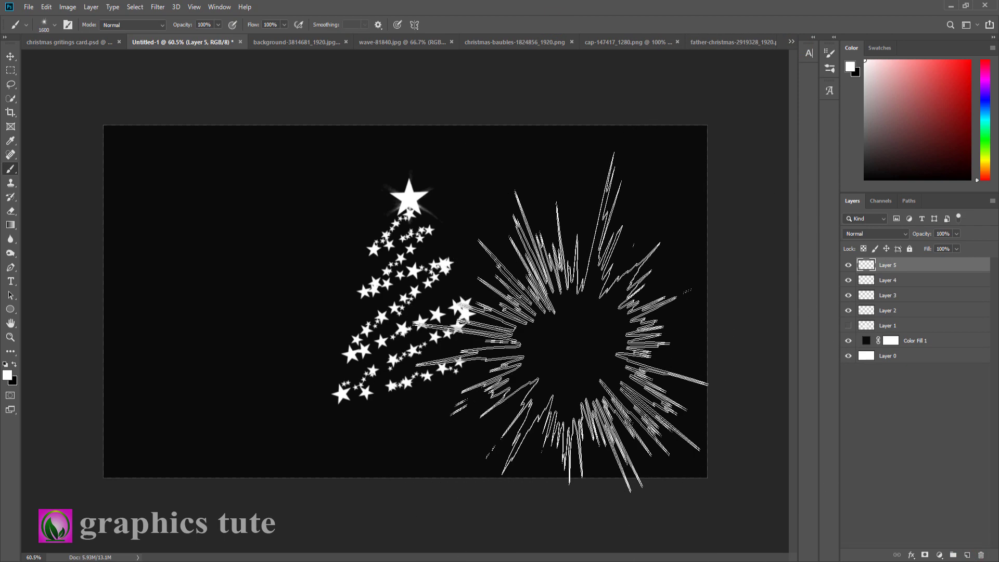
key("bracketleft")
key("bracketleft")
key("bracketleft")
key("bracketleft")
key("bracketleft")
key("bracketleft")
key("bracketleft")
key("bracketleft")
key("bracketleft")
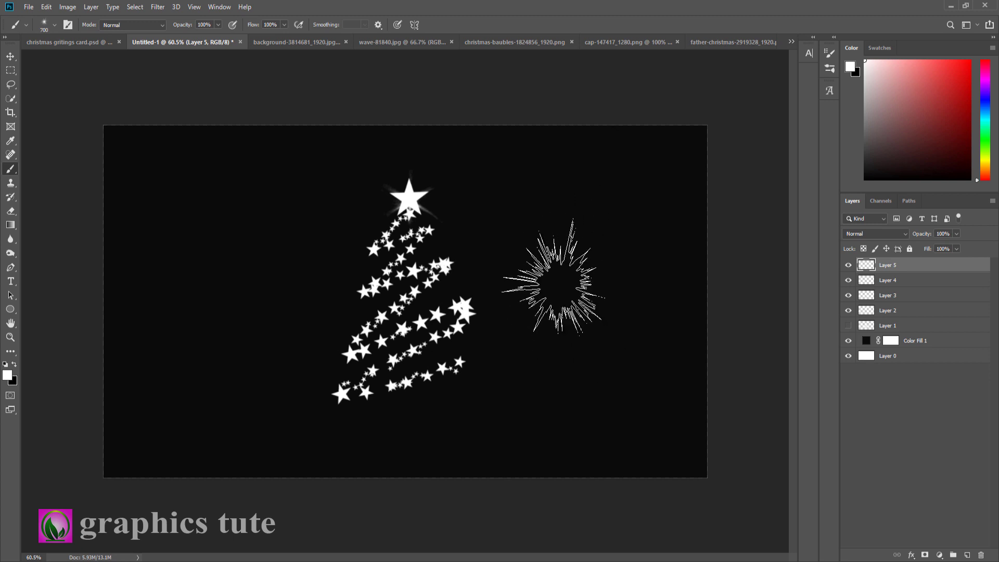
key("bracketleft")
key("bracketleft")
key("bracketleft")
key("bracketleft")
key("bracketleft")
left_click(555, 271)
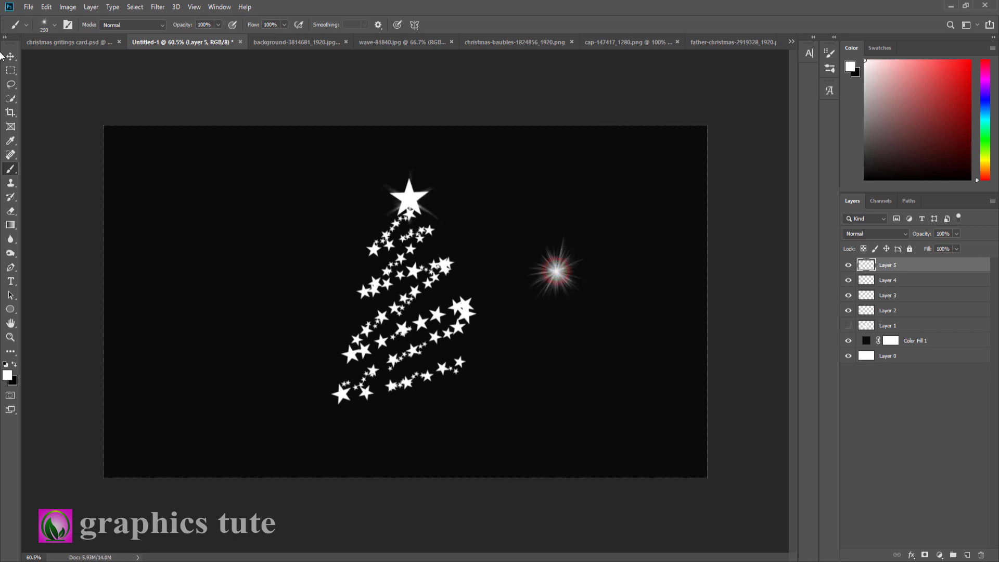
Move the starburst onto the star at the left end of the tree's top strand and nudge it until centred
left_click(14, 56)
left_click_drag(552, 271, 381, 252)
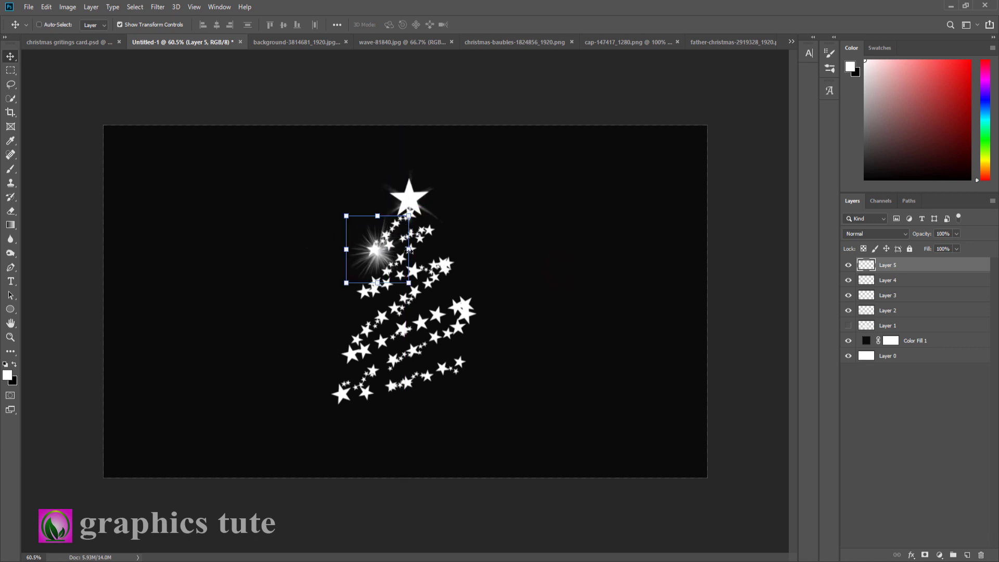
key("Up")
key("Up")
key("Up")
key("Up")
key("Up")
key("Up")
key("Up")
key("Up")
key("Up")
key("Up")
key("Up")
key("Up")
key("Up")
key("Up")
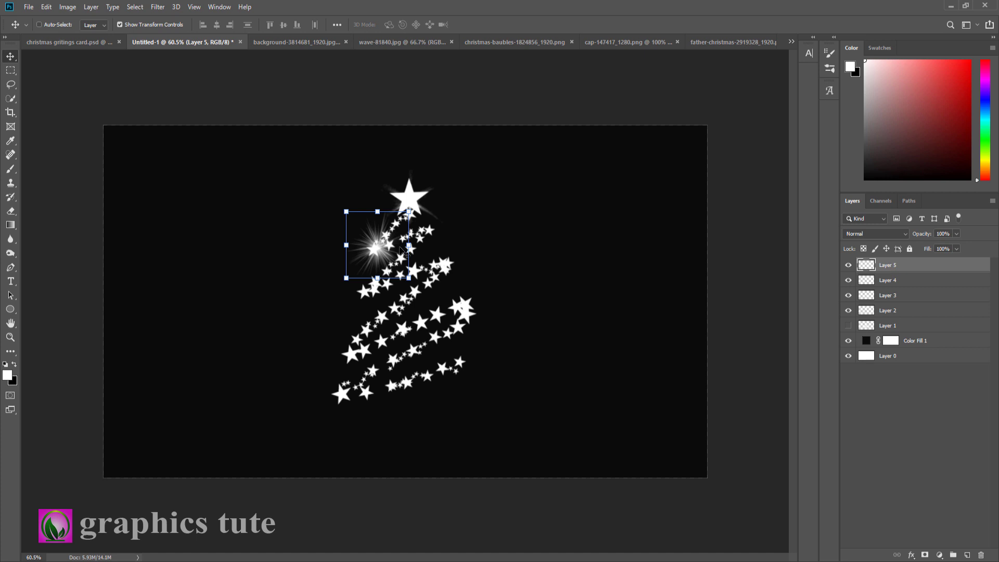
key("Left")
key("Left")
key("Left")
key("Left")
key("Left")
key("Left")
key("Left")
key("Left")
key("Left")
key("Left")
key("Left")
key("Left")
key("Left")
key("Down")
key("Down")
key("Down")
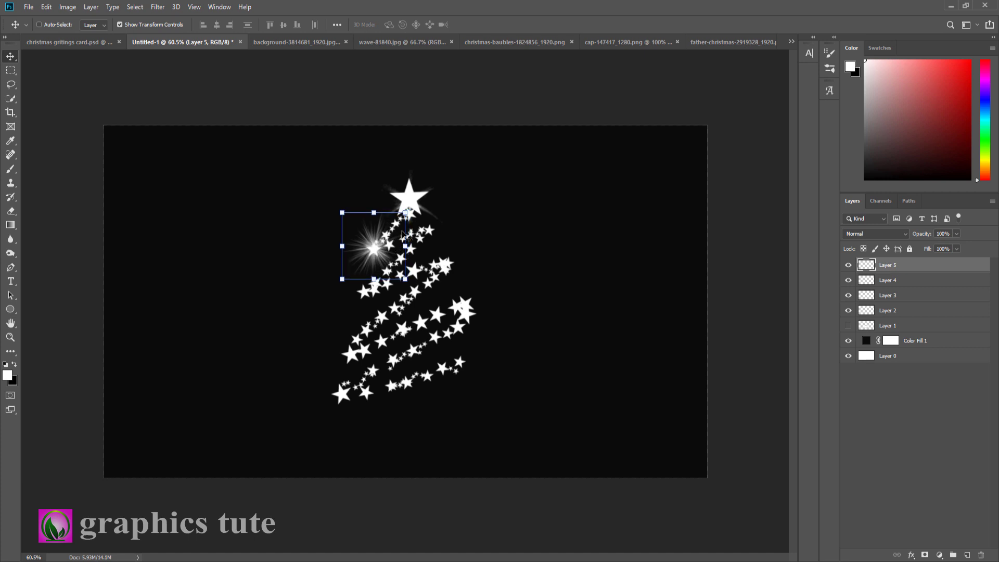
key("Down")
Scale the starburst down to about 72% around its centre
key("ctrl+t")
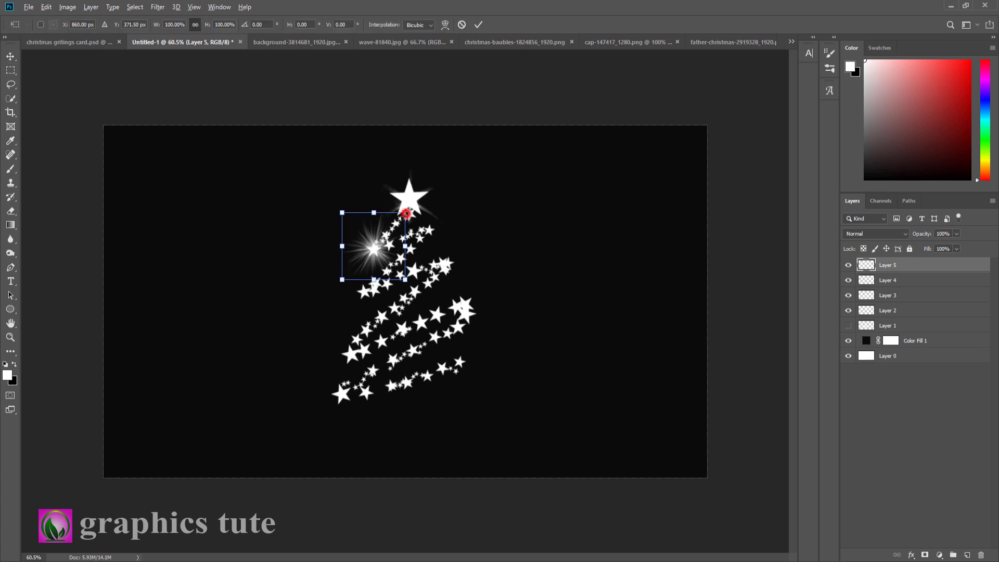
left_click_drag(405, 213, 397, 222)
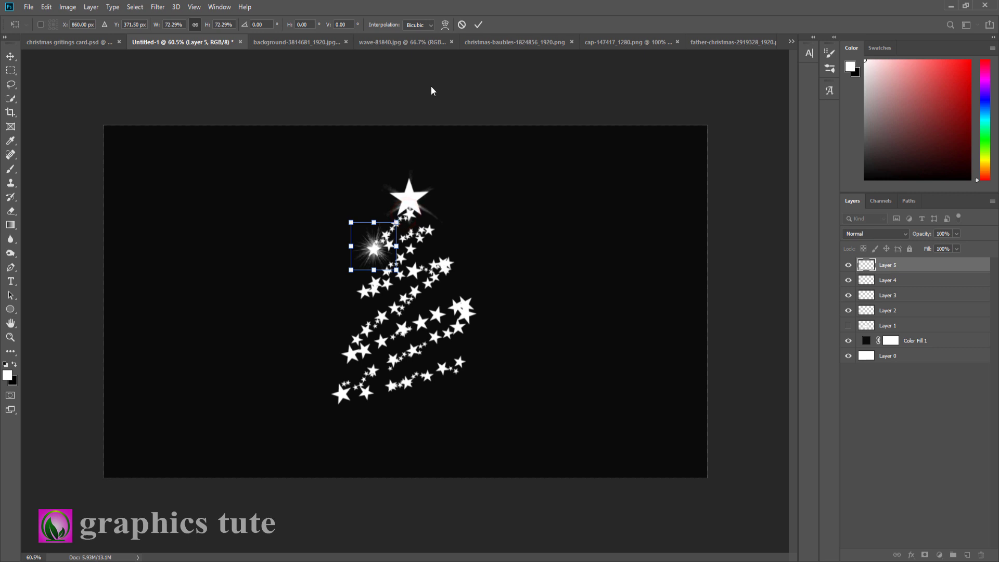
left_click(478, 25)
Duplicate the starburst onto the star at the right end of the tree's top strand and scale the copy down slightly
left_click(11, 337)
left_click(413, 337)
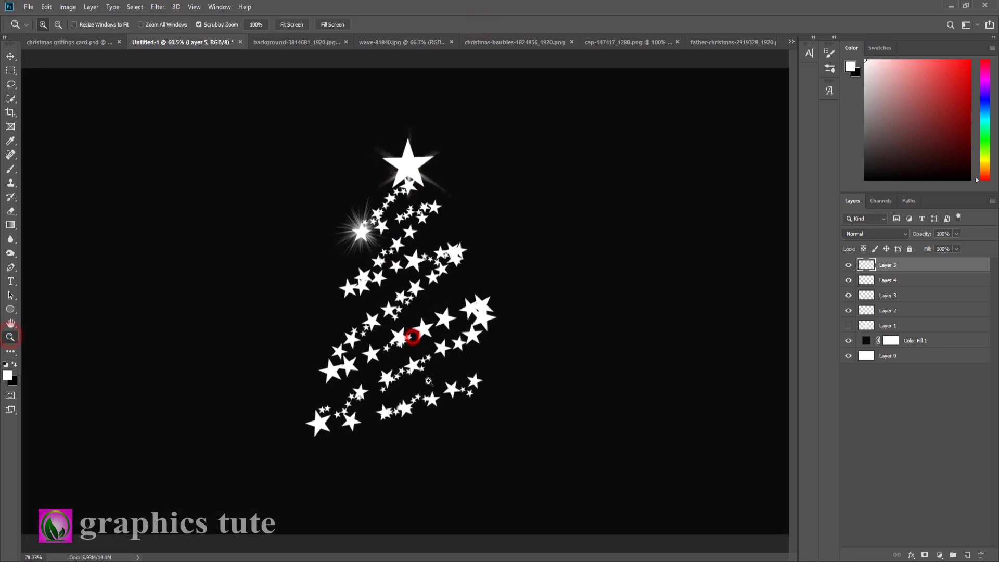
left_click(403, 268)
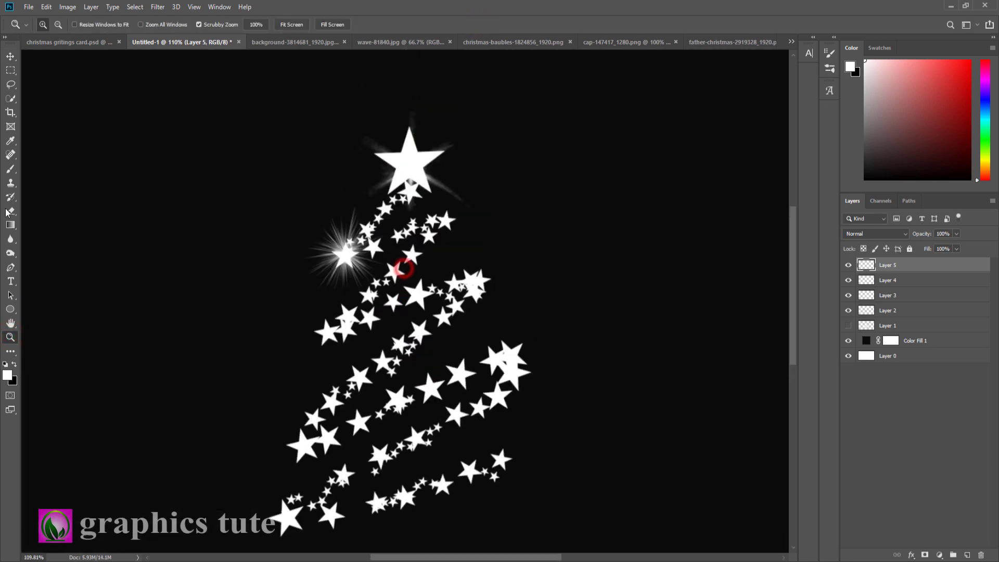
left_click(10, 56)
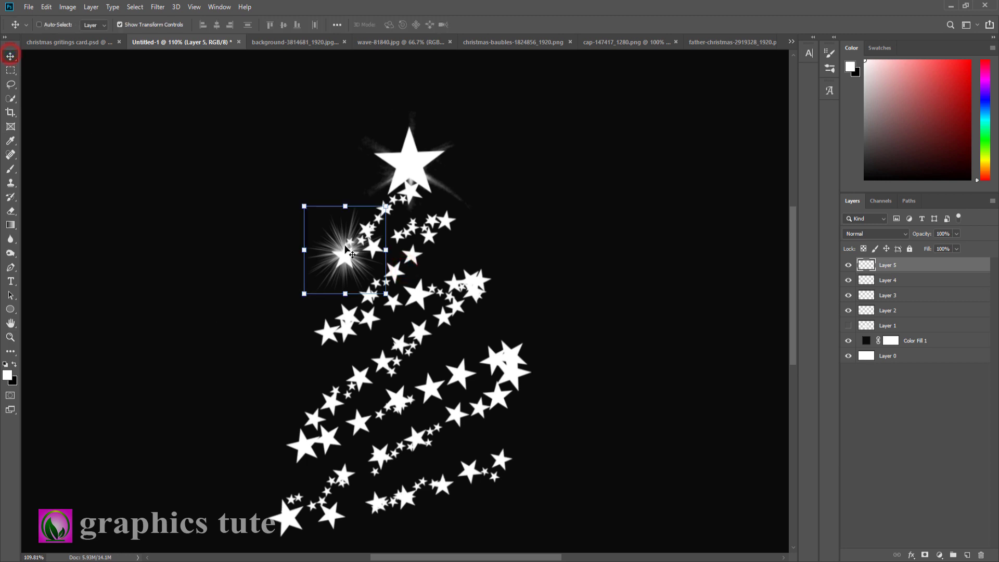
left_click_drag(343, 259, 440, 228)
left_click_drag(482, 178, 468, 193)
left_click(479, 24)
Duplicate the starburst along the tree's second strand, scaling down the copy near its middle, and onto the middle of the third strand
left_click_drag(446, 230, 364, 314)
left_click_drag(366, 305, 438, 293)
left_click_drag(461, 261, 453, 272)
left_click(478, 24)
left_click_drag(435, 290, 490, 287)
left_click_drag(508, 303, 392, 356)
left_click(478, 24)
Duplicate the starburst onto more stars across the tree's middle and lower strands, down to the right part of the bottom strand
left_click_drag(393, 356, 326, 413)
left_click_drag(326, 413, 379, 424)
left_click_drag(380, 423, 520, 368)
left_click_drag(520, 368, 441, 424)
left_click_drag(441, 424, 348, 474)
left_click_drag(349, 474, 395, 504)
left_click_drag(395, 505, 490, 476)
left_click(10, 337)
left_click_drag(525, 433, 477, 433)
left_click_drag(476, 390, 491, 392)
Merge Layer 5 and all its starburst copies into a single layer
scroll(890, 497, "down", 1)
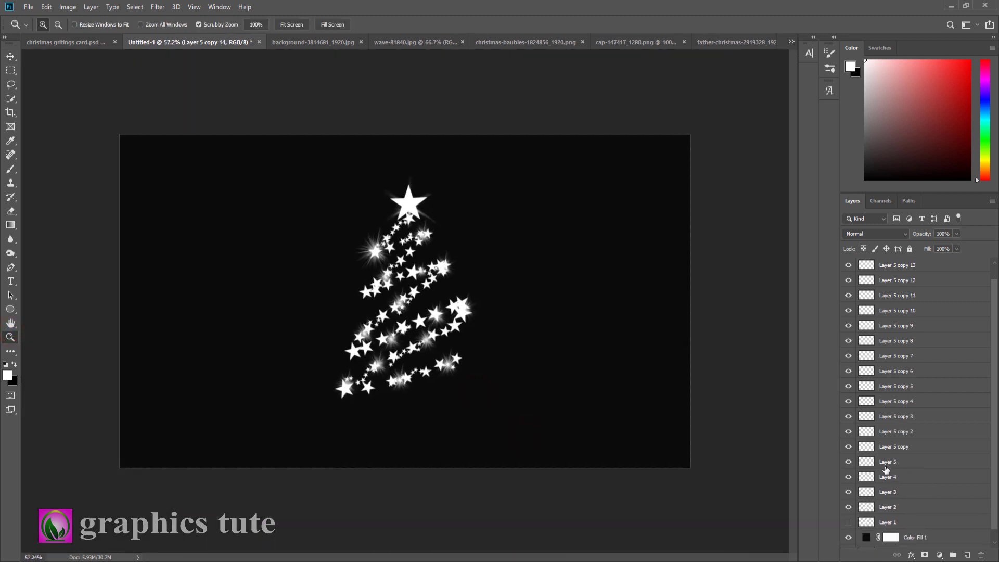
left_click(848, 461)
left_click(848, 462)
left_click(899, 462, "shift")
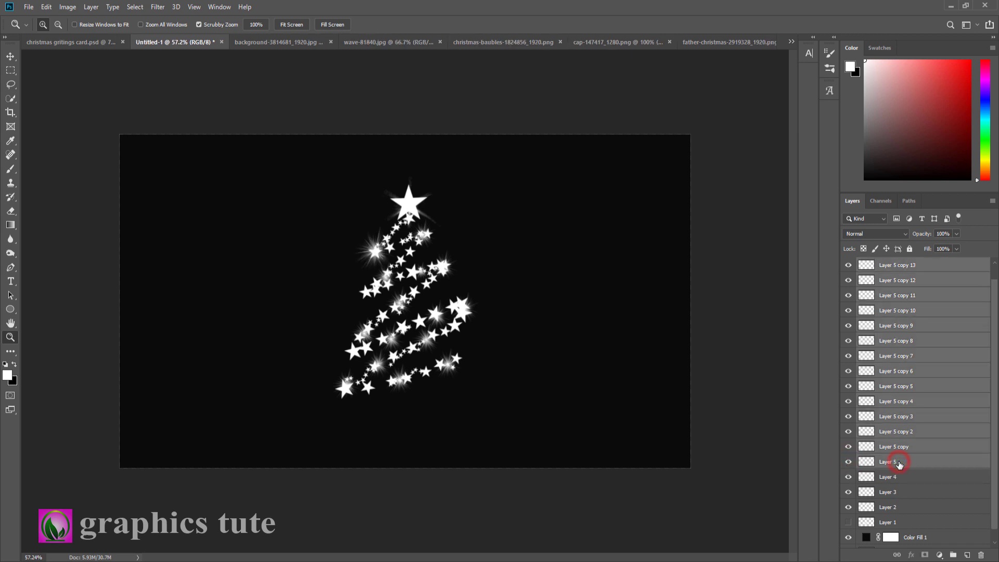
key("ctrl+e")
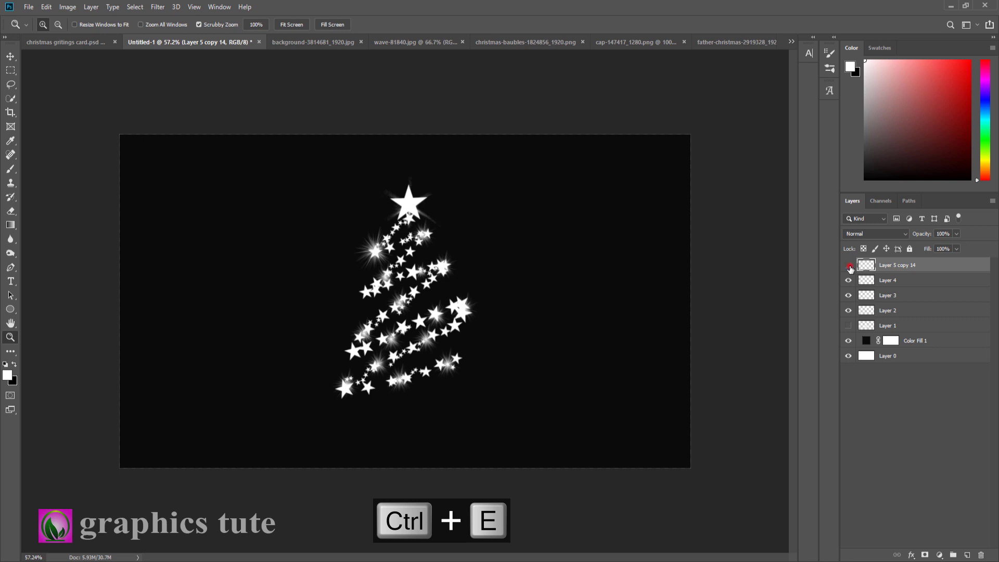
Compare the tree with and without the merged starburst layer by toggling its visibility
left_click(849, 266)
left_click(849, 266)
left_click(849, 266)
left_click(849, 266)
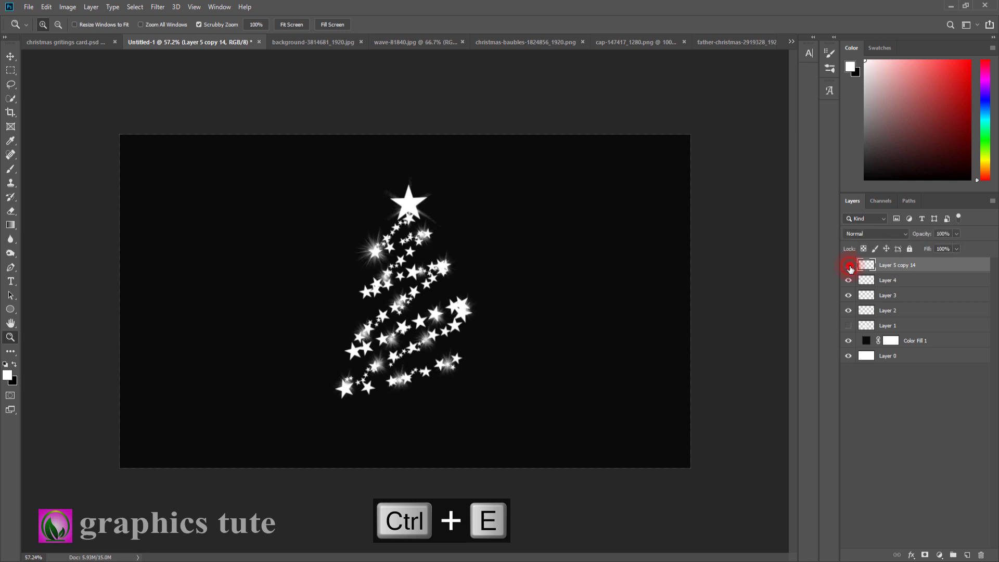
left_click(849, 267)
left_click(849, 266)
left_click_drag(512, 333, 512, 337)
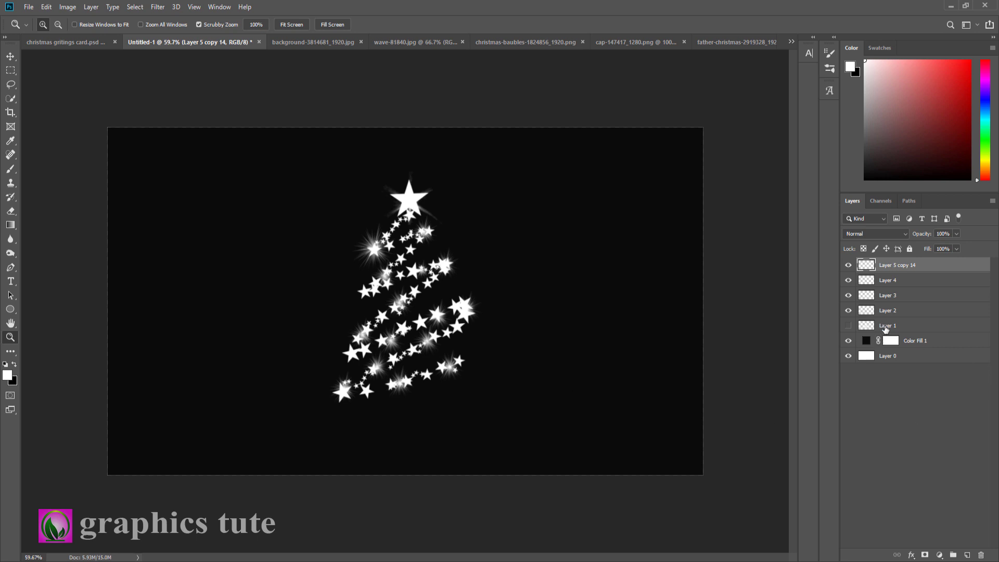
Identify the tree's small-star layer, Layer 3, and add a Hue/Saturation adjustment clipped to it
left_click(886, 328)
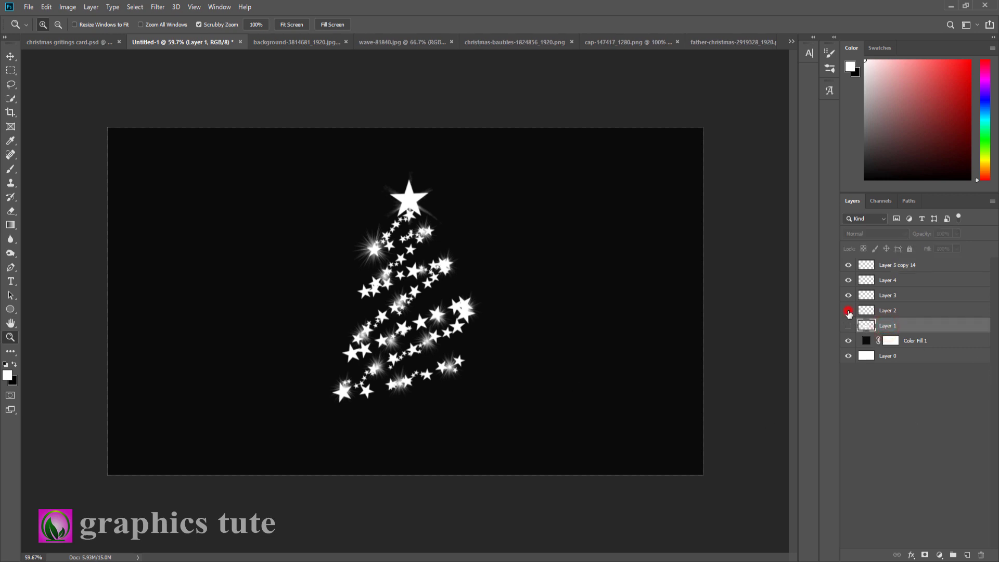
left_click(849, 311)
left_click(848, 311)
left_click(893, 296)
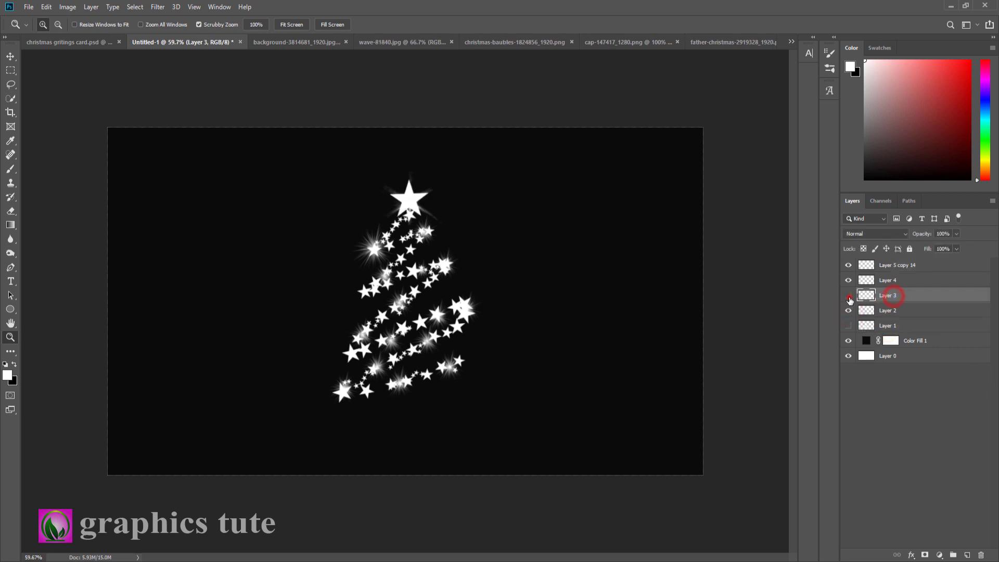
left_click(848, 295)
left_click(848, 295)
left_click(940, 556)
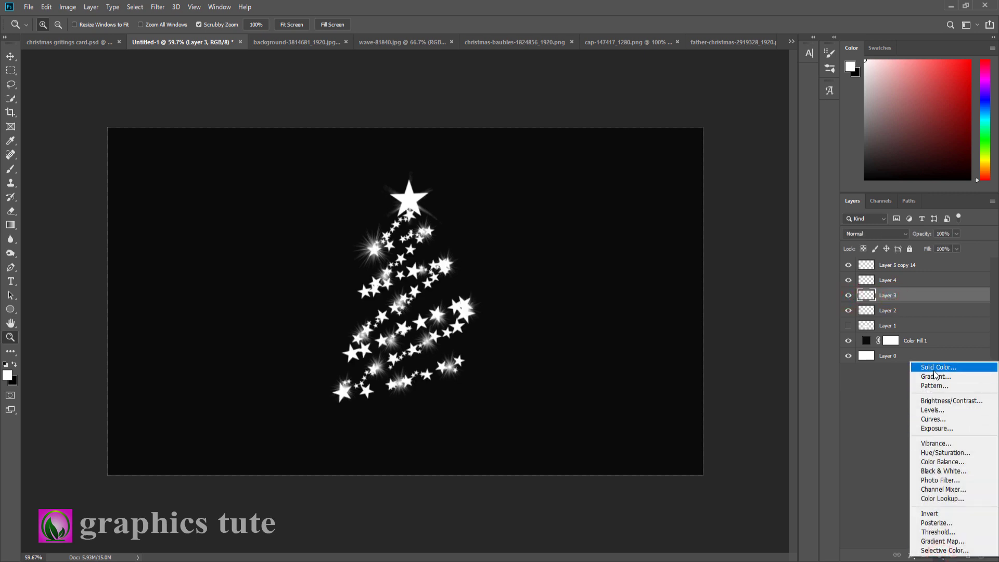
left_click(940, 452)
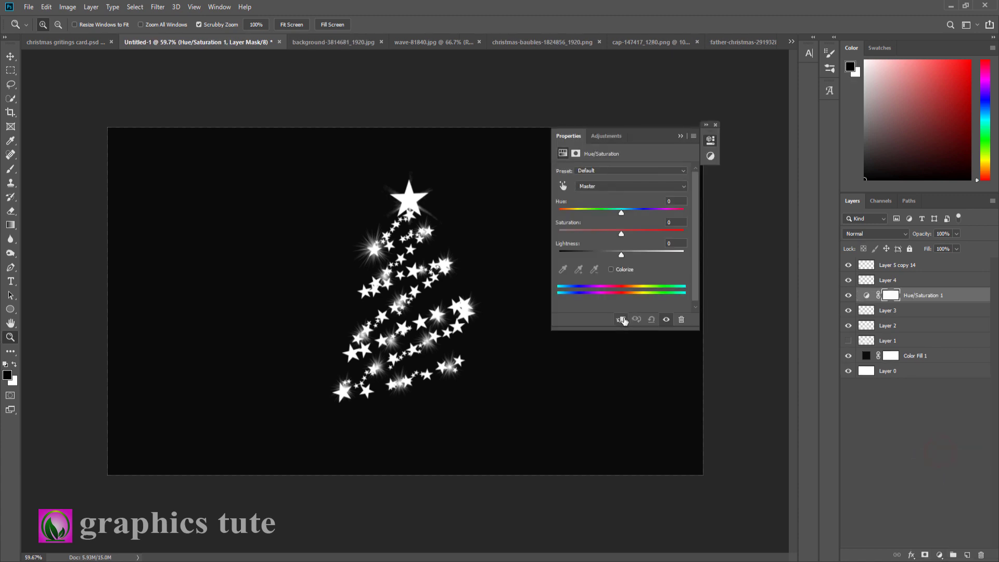
left_click(623, 319)
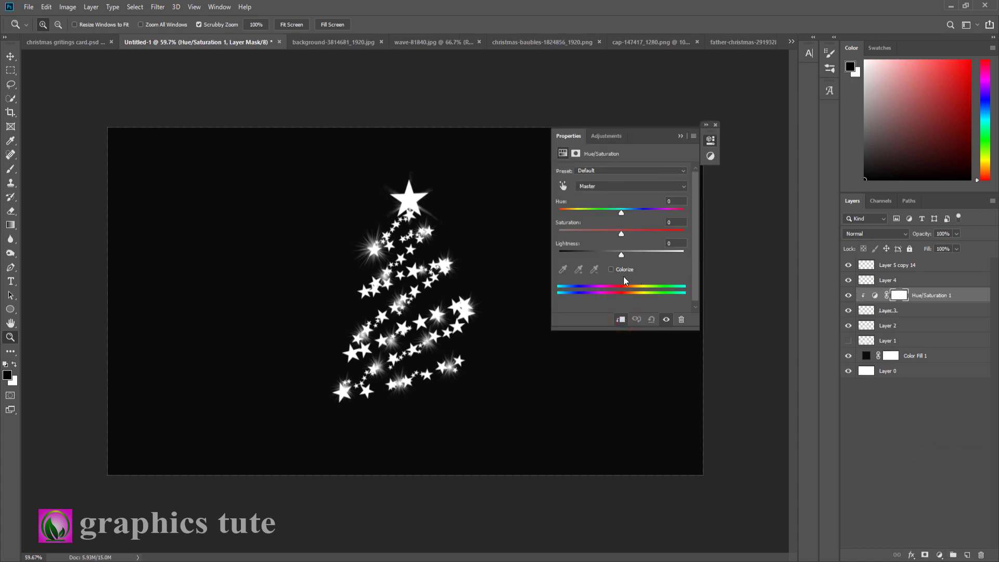
Colorize the small stars blue with Hue 213, Saturation 96 and Lightness -29
left_click(611, 270)
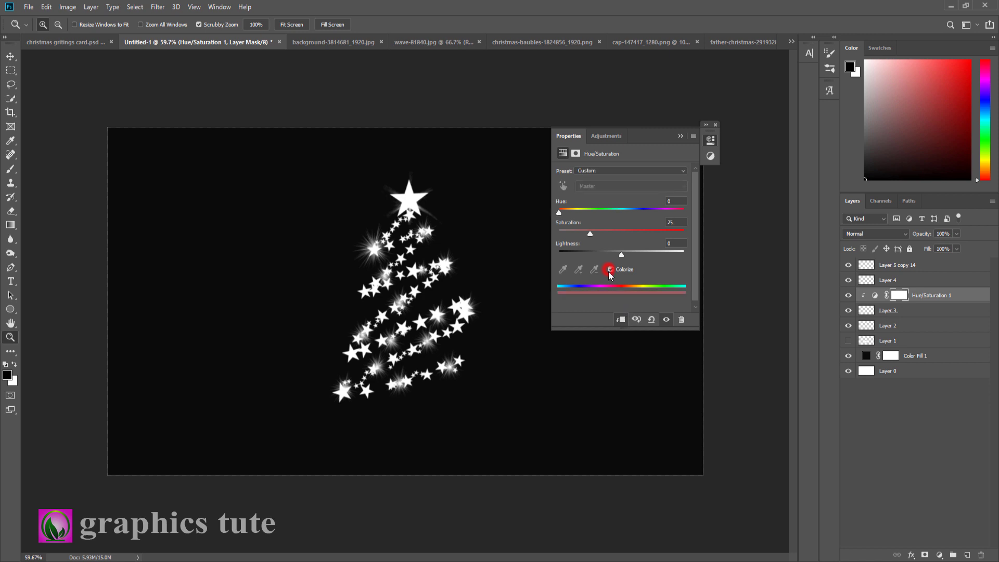
left_click_drag(566, 214, 644, 221)
left_click(679, 232)
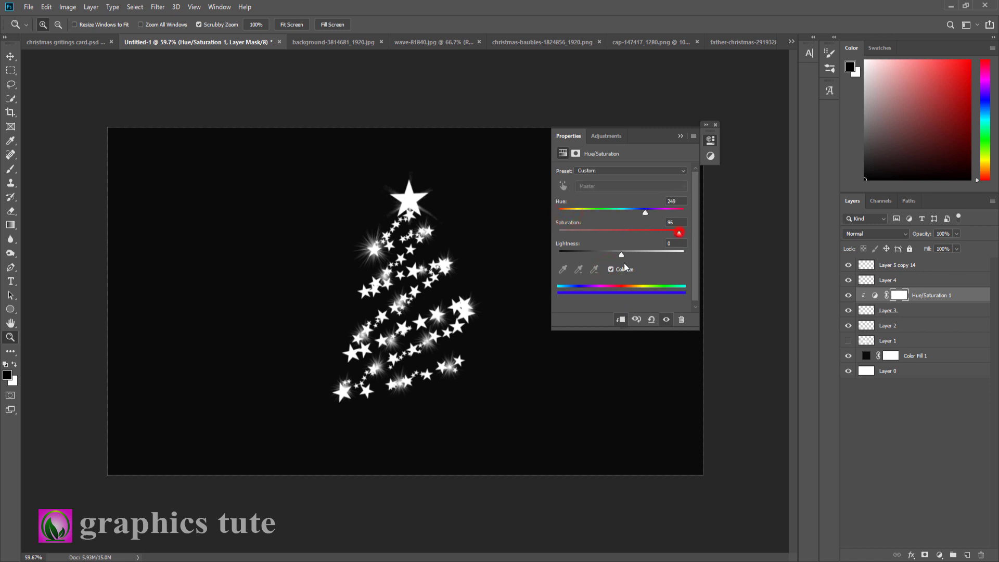
left_click_drag(622, 256, 608, 256)
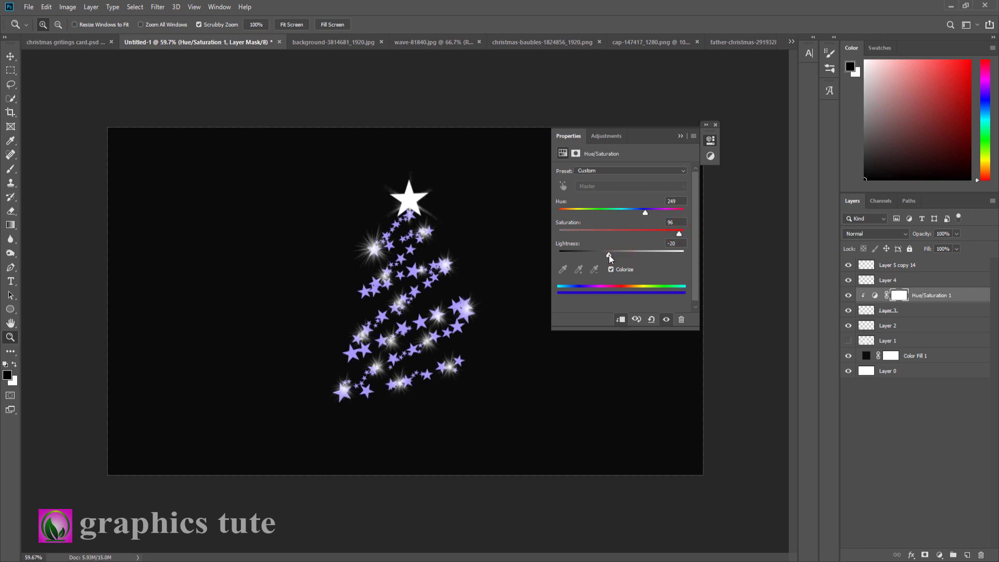
mouse_move(645, 216)
left_mouse_down()
mouse_move(620, 216)
mouse_move(634, 217)
left_mouse_up()
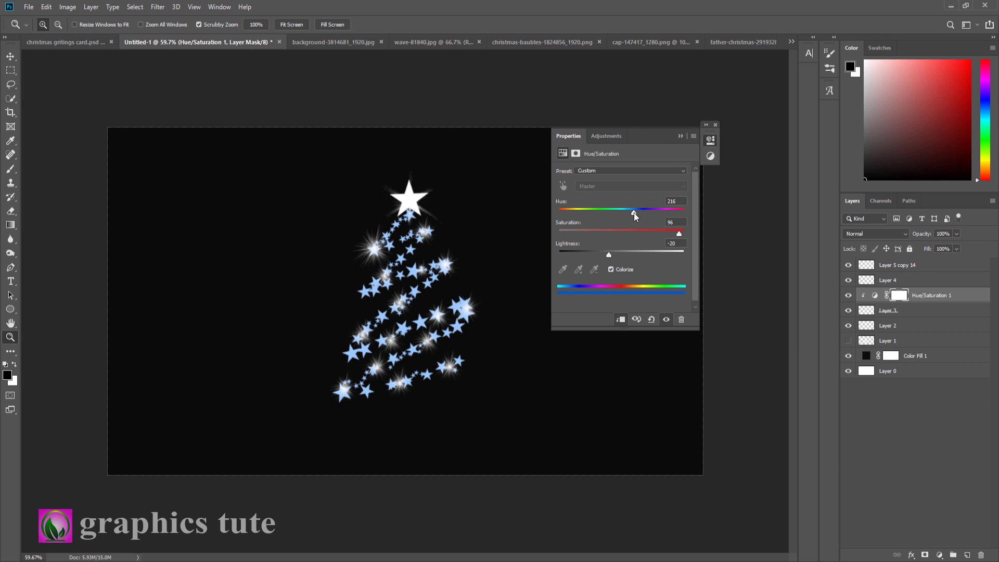
mouse_move(609, 255)
left_mouse_down()
mouse_move(590, 255)
mouse_move(604, 256)
left_mouse_up()
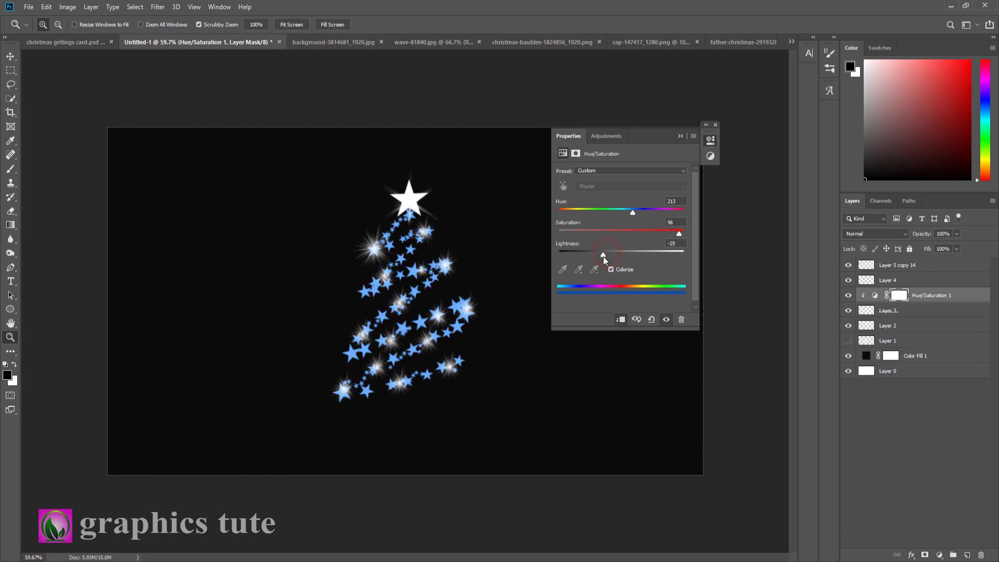
left_click(682, 136)
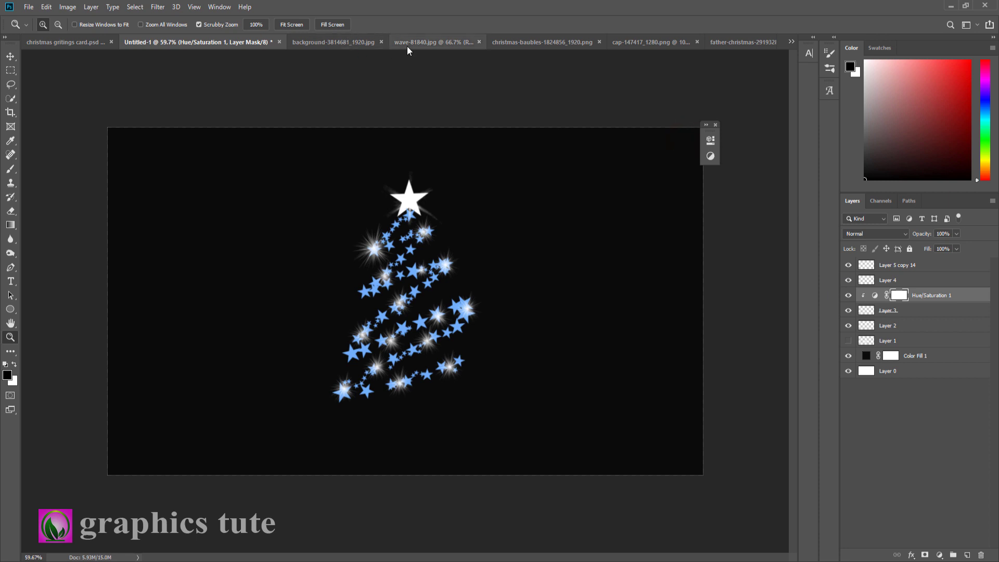
Bring the snowflake image from background-3814681_1920.jpg into the tree document, cover the canvas with it and place it above Layer 4
left_click(348, 42)
left_click(9, 55)
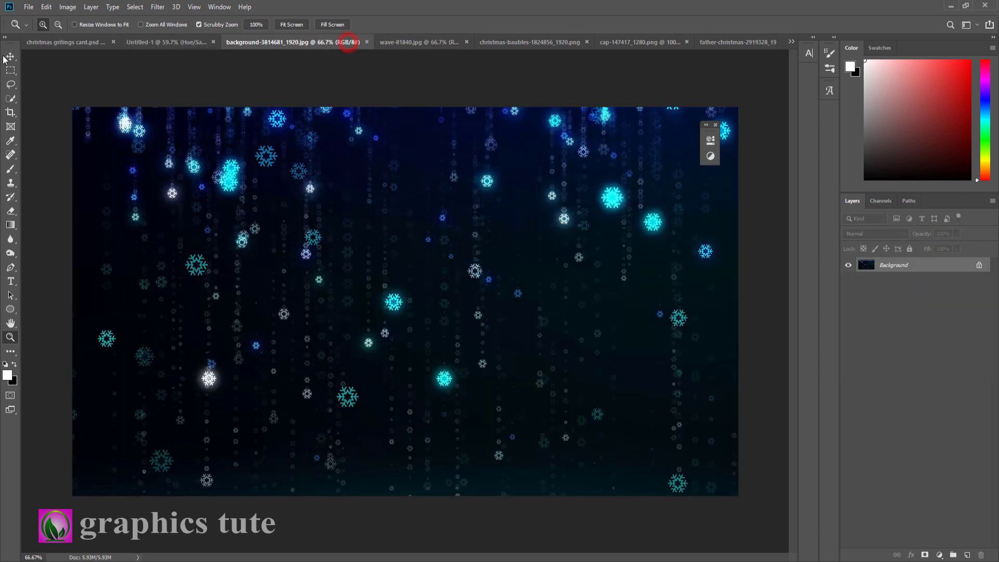
left_click(979, 265)
left_click_drag(333, 227, 633, 446)
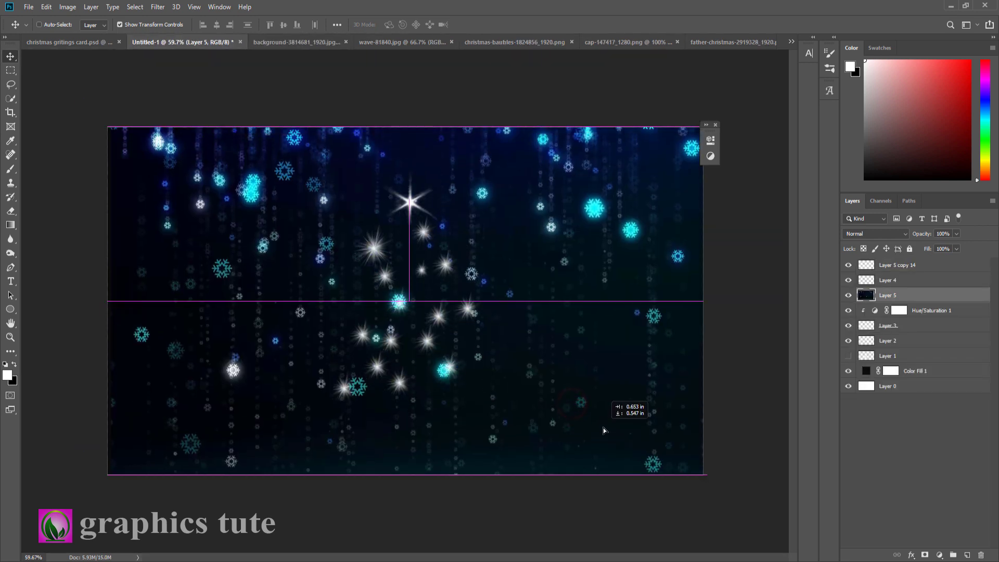
left_click_drag(948, 305, 946, 278)
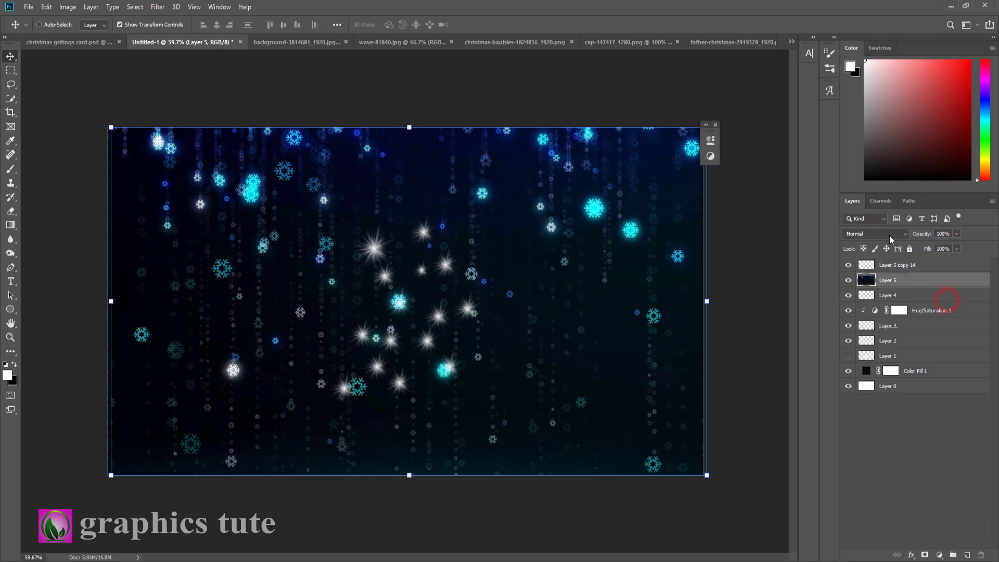
Set the snowflake layer's blend mode to Screen and give it a layer mask
left_click(885, 233)
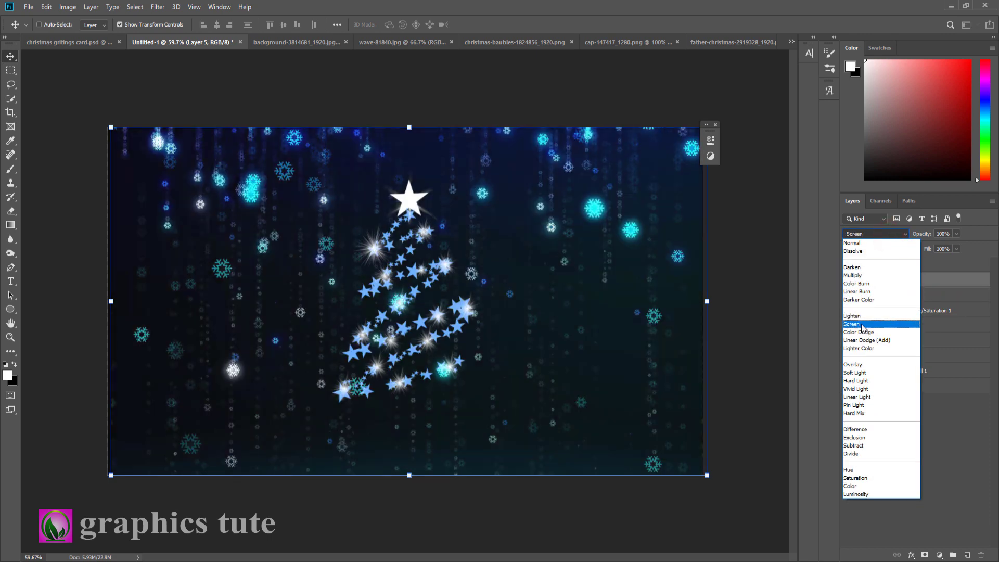
left_click(862, 325)
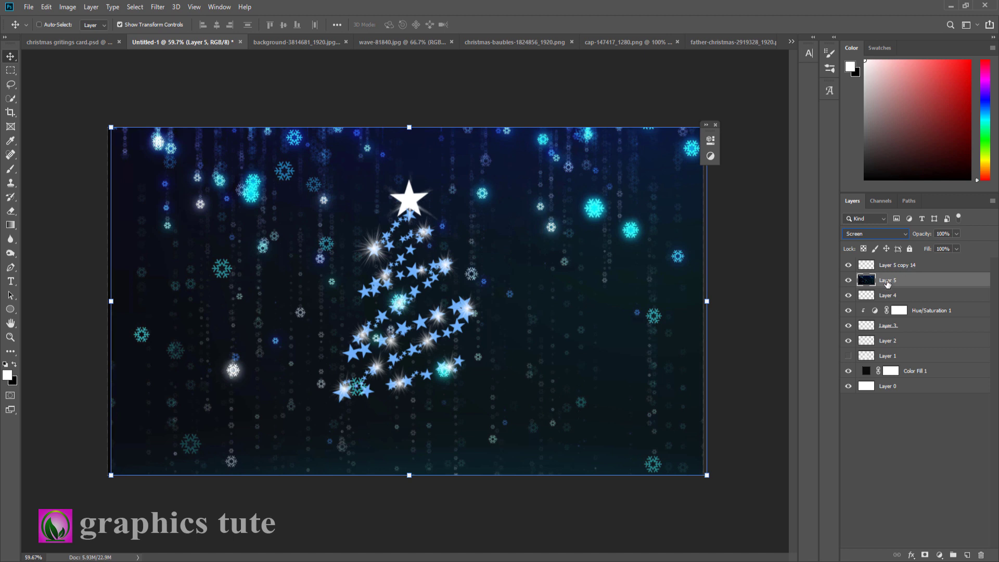
left_click(926, 555)
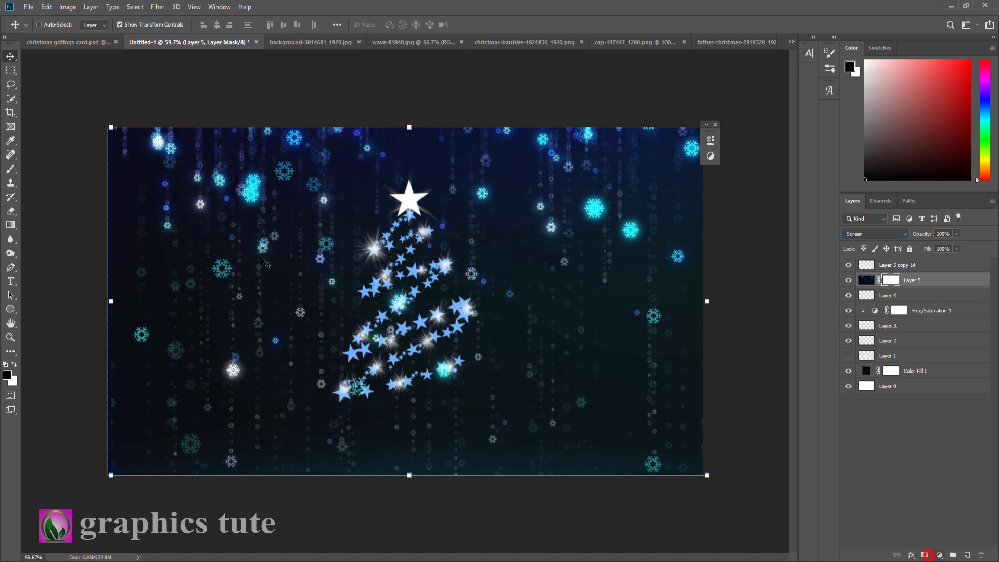
Paint the snowflake layer's mask black over the tree with a soft round 250 px brush to hide the snowflakes there
left_click(9, 172)
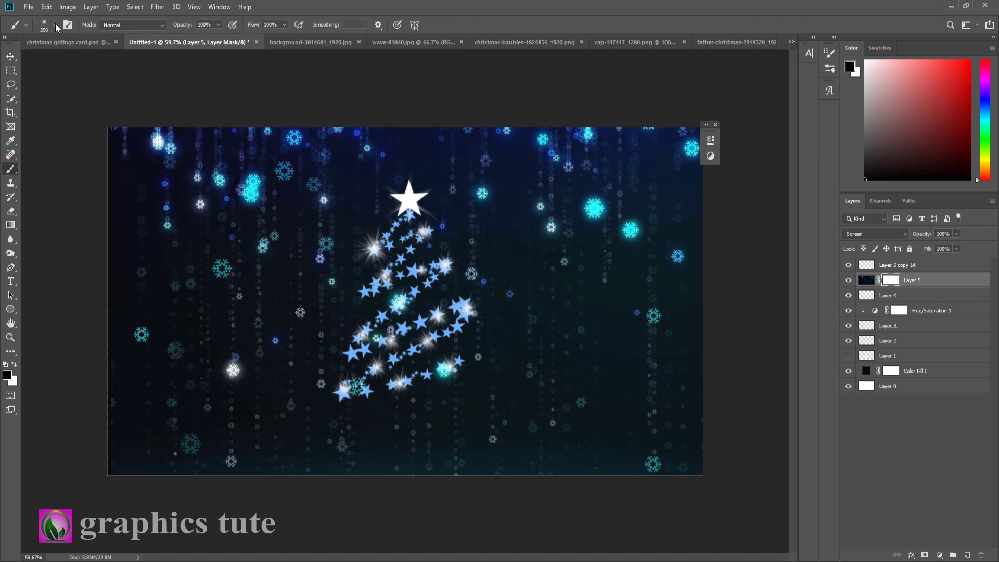
left_click(55, 25)
left_click_drag(174, 178, 180, 126)
left_click(82, 144)
left_click(444, 21)
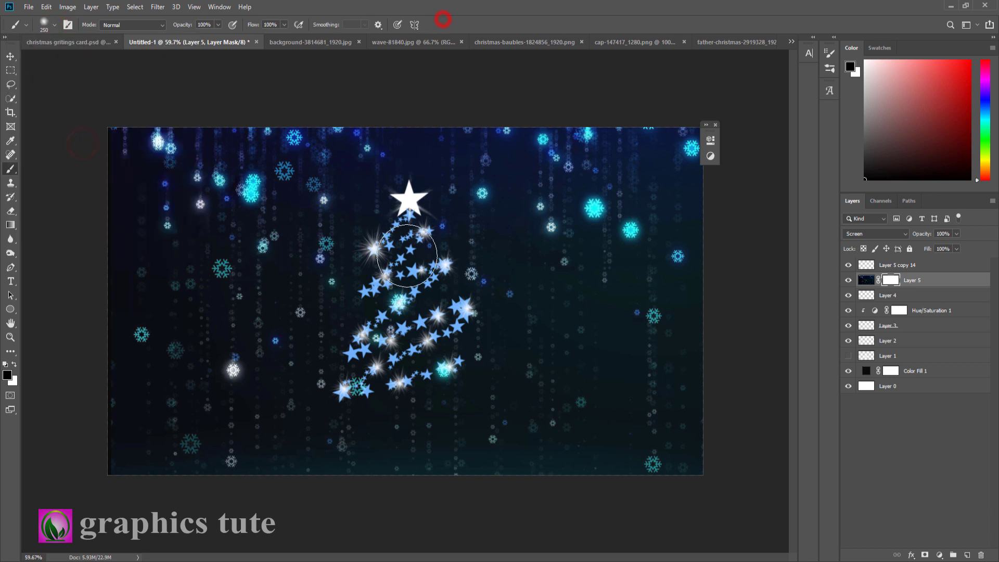
mouse_move(409, 254)
left_mouse_down()
mouse_move(406, 276)
mouse_move(401, 219)
mouse_move(396, 332)
mouse_move(350, 381)
mouse_move(441, 354)
mouse_move(366, 372)
mouse_move(416, 313)
mouse_move(396, 227)
mouse_move(404, 205)
mouse_move(443, 329)
mouse_move(464, 317)
mouse_move(426, 372)
mouse_move(335, 372)
mouse_move(377, 354)
mouse_move(385, 246)
mouse_move(402, 203)
mouse_move(412, 333)
mouse_move(364, 380)
mouse_move(443, 364)
left_mouse_up()
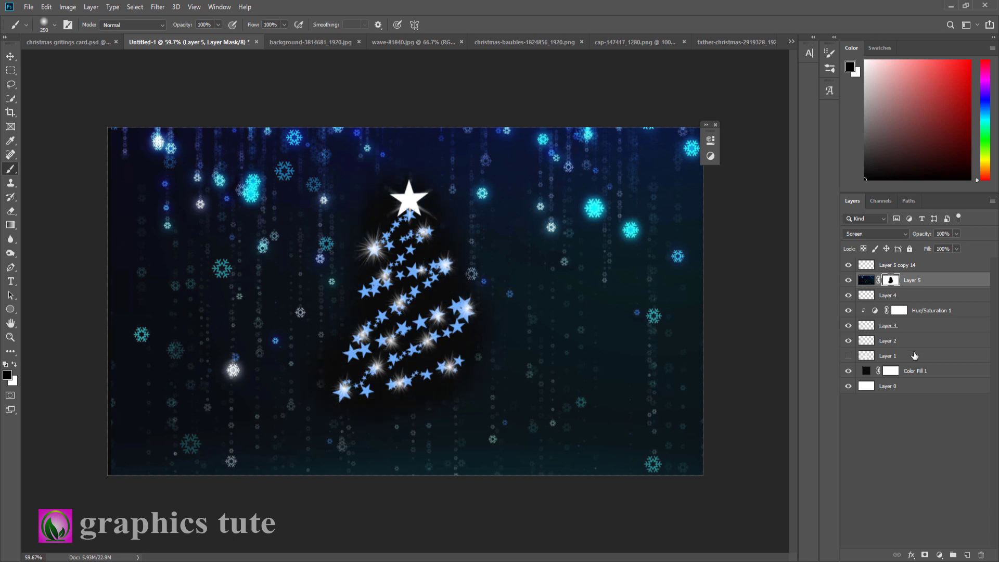
Make Layer 2 the active layer and close background-3814681_1920.jpg without saving its changes
left_click(883, 336)
key("x")
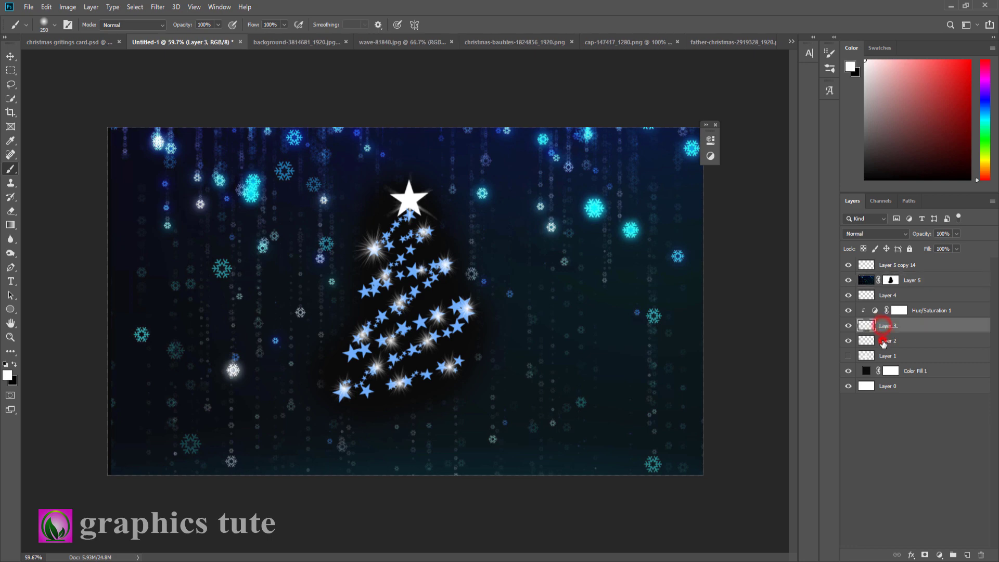
left_click(306, 44)
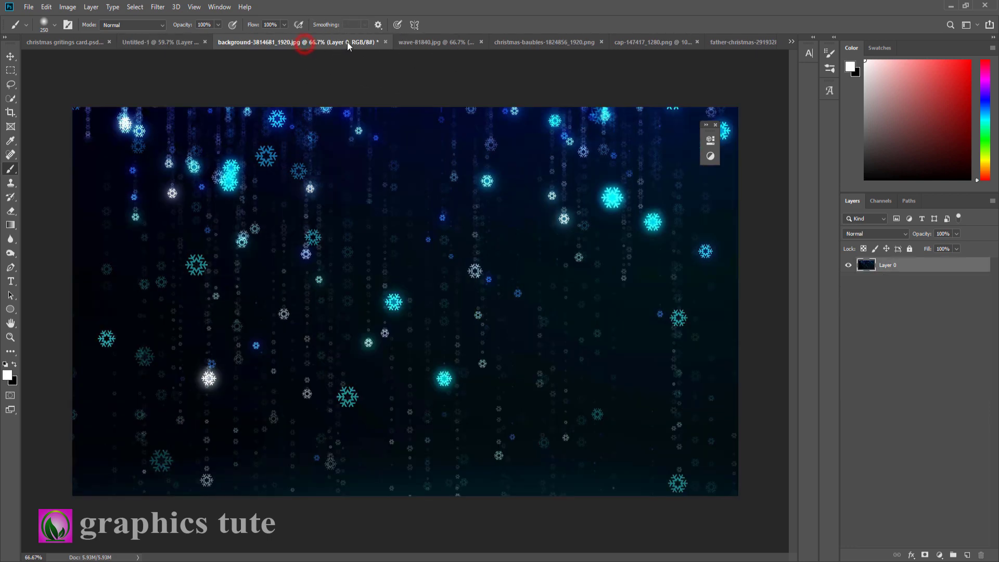
left_click(386, 42)
left_click(514, 217)
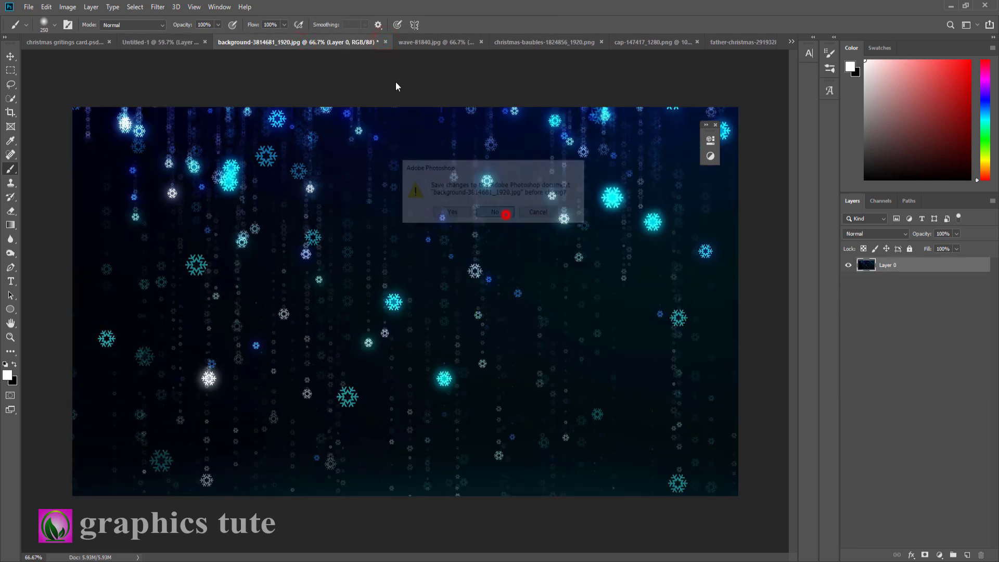
Unlock the wave-81840.jpg background, bring it into the Untitled-1 tree document and position it over the canvas
left_click(334, 42)
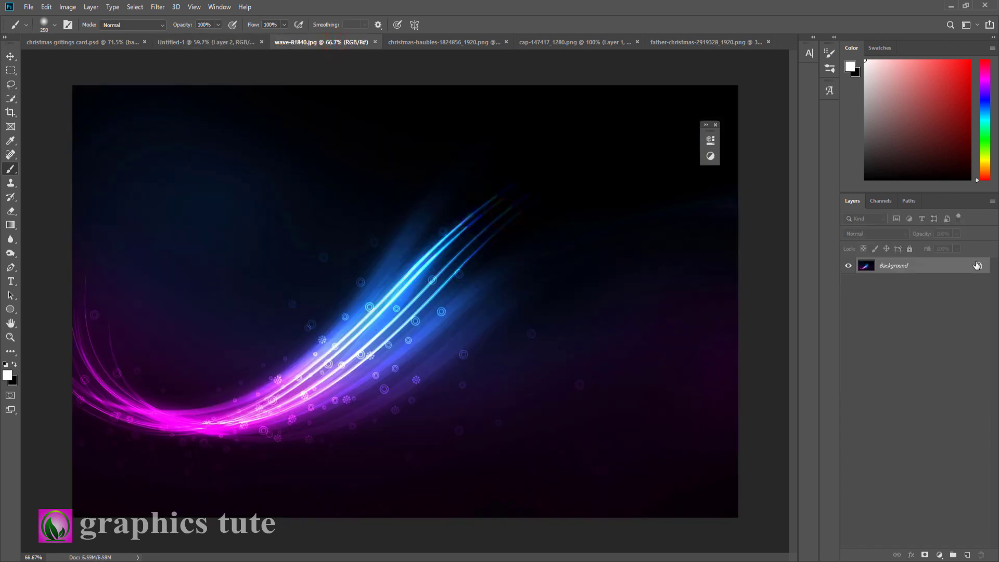
left_click(978, 265)
left_click(10, 56)
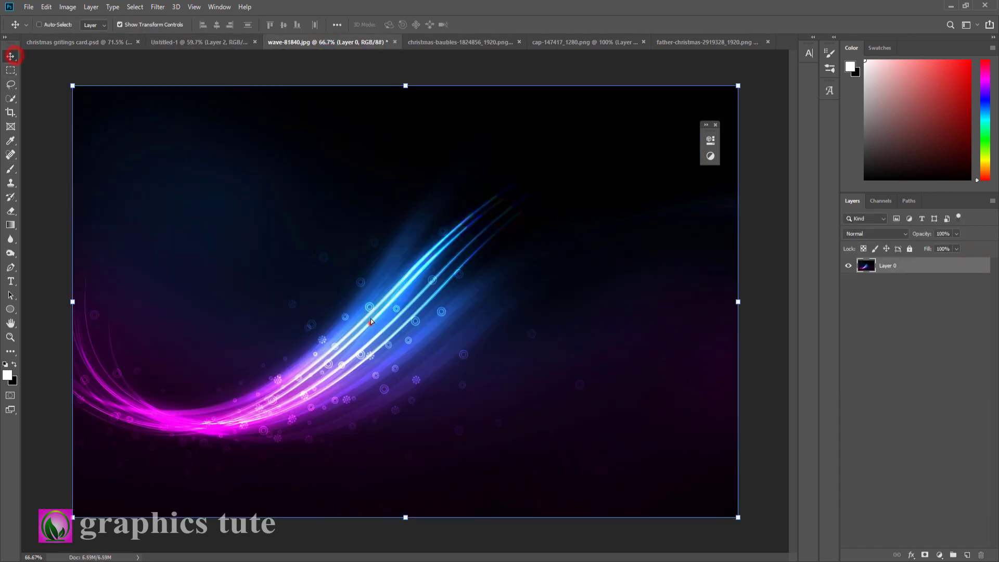
left_click_drag(371, 321, 360, 358)
left_click_drag(544, 428, 563, 391)
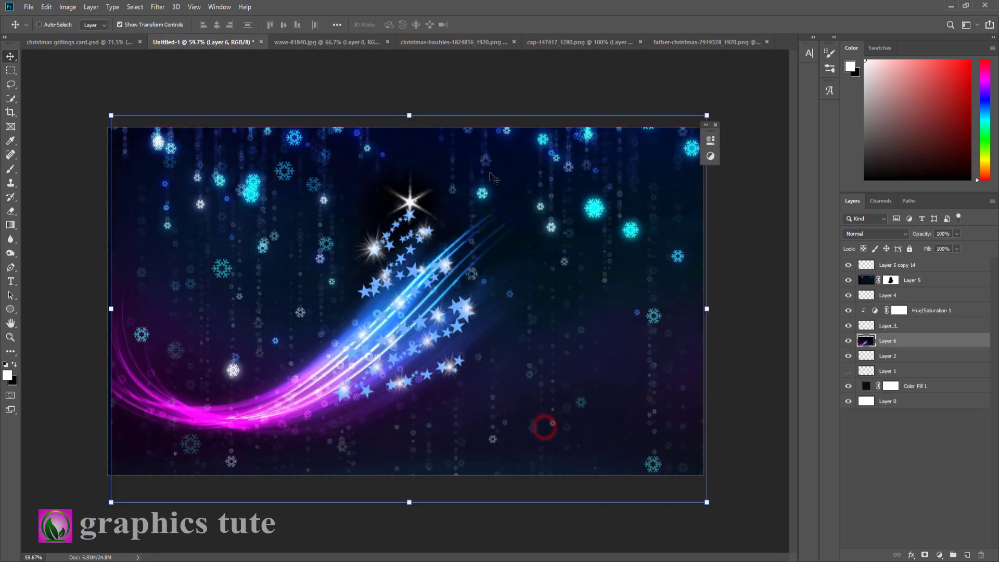
Set the wave layer's blend mode to Linear Dodge (Add), scale it to 43.66% and place it around the tree's base
left_click(864, 233)
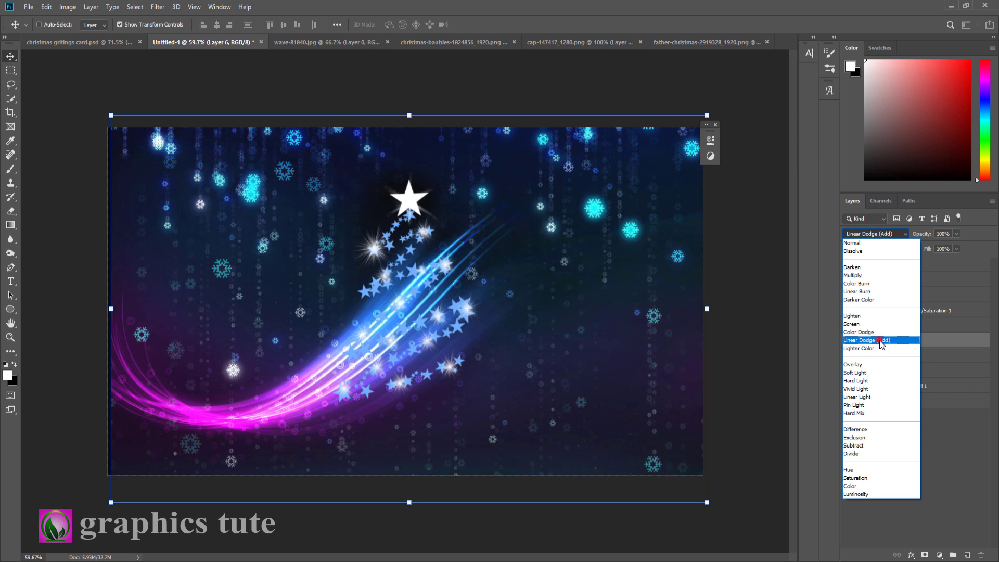
left_click(879, 341)
left_click_drag(706, 115, 512, 211)
left_click_drag(462, 309, 513, 357)
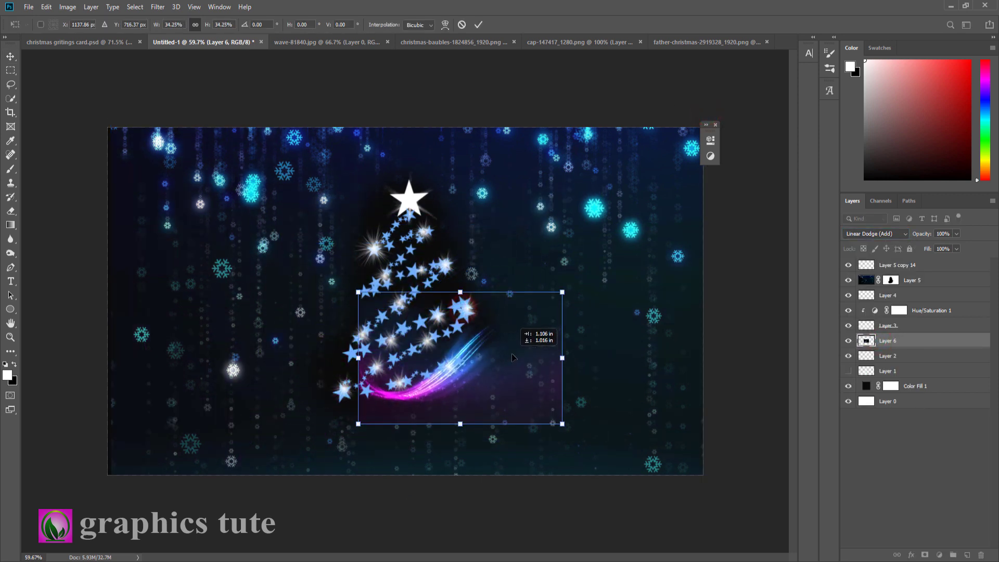
left_click_drag(566, 291, 591, 274)
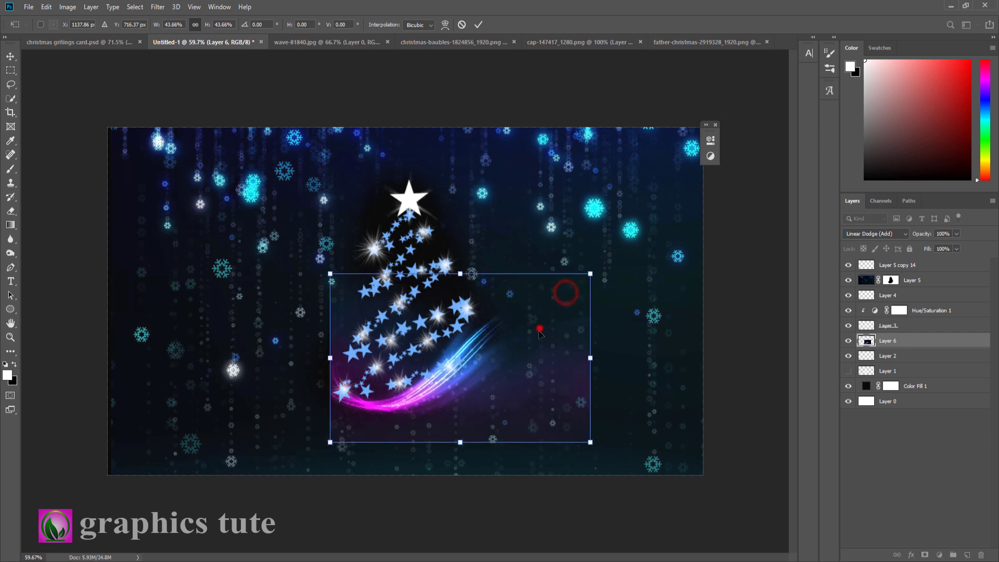
left_click_drag(538, 333, 551, 329)
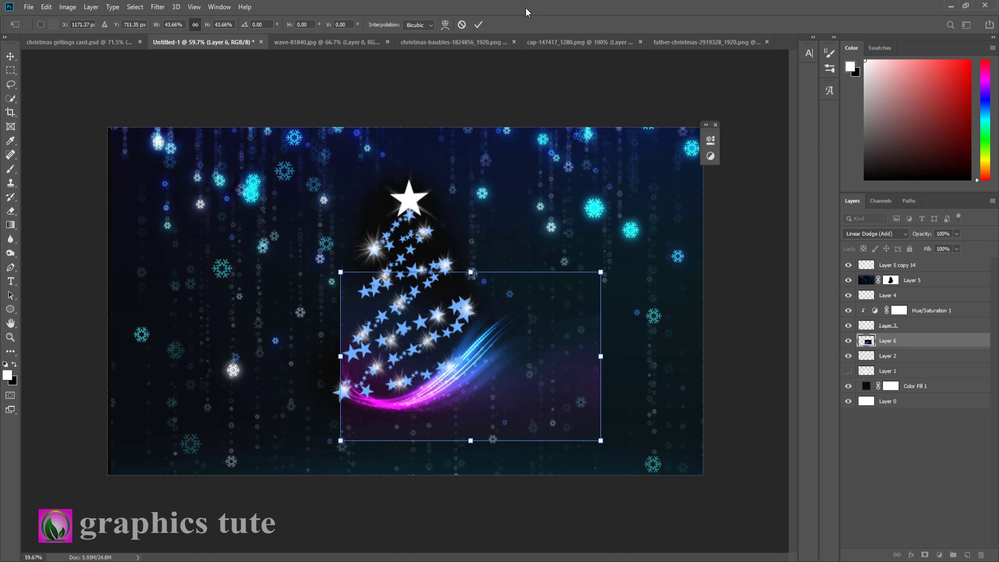
left_click(478, 25)
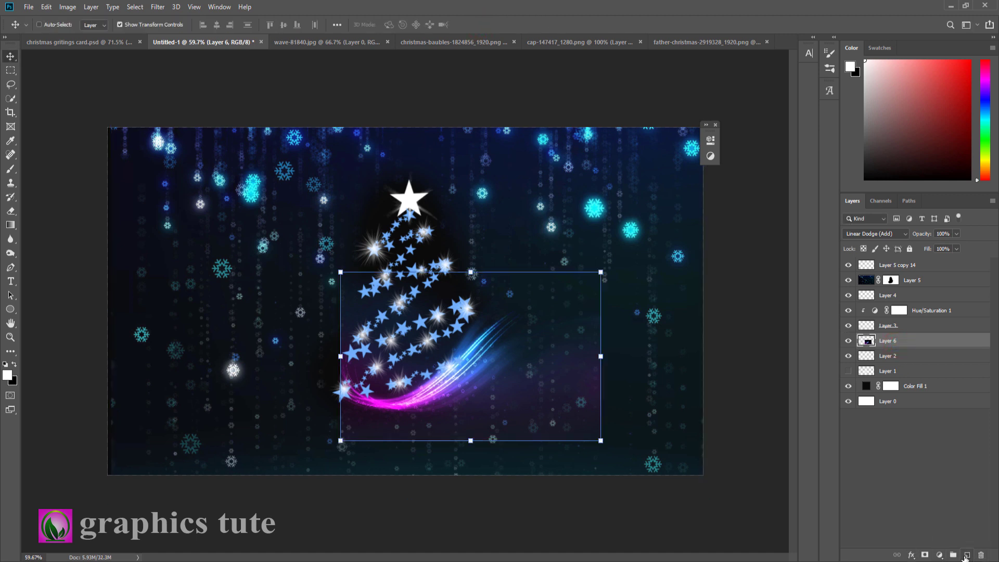
Add a new layer clipped to the wave layer and brush blue over the magenta light streaks
left_click(967, 555)
right_click(908, 344)
left_click(807, 311)
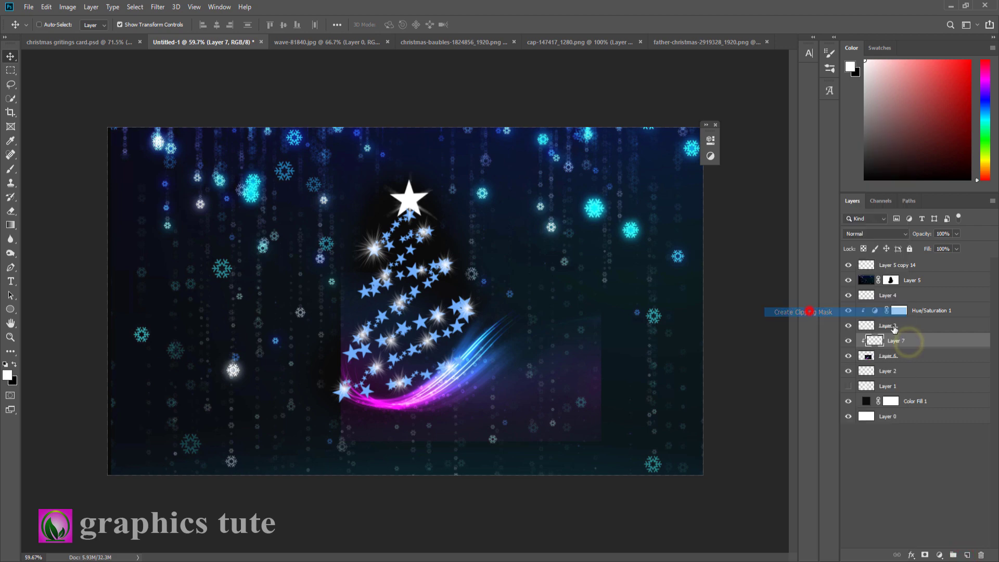
left_click(11, 169)
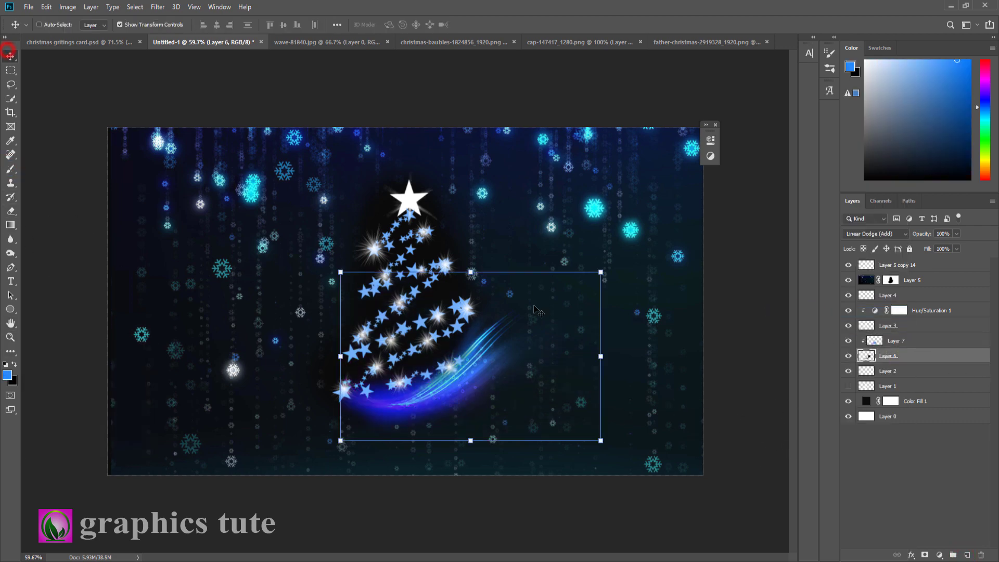
Enlarge the wave layer to about 110% and shift it slightly to fit the tree's base
left_click_drag(602, 272, 614, 264)
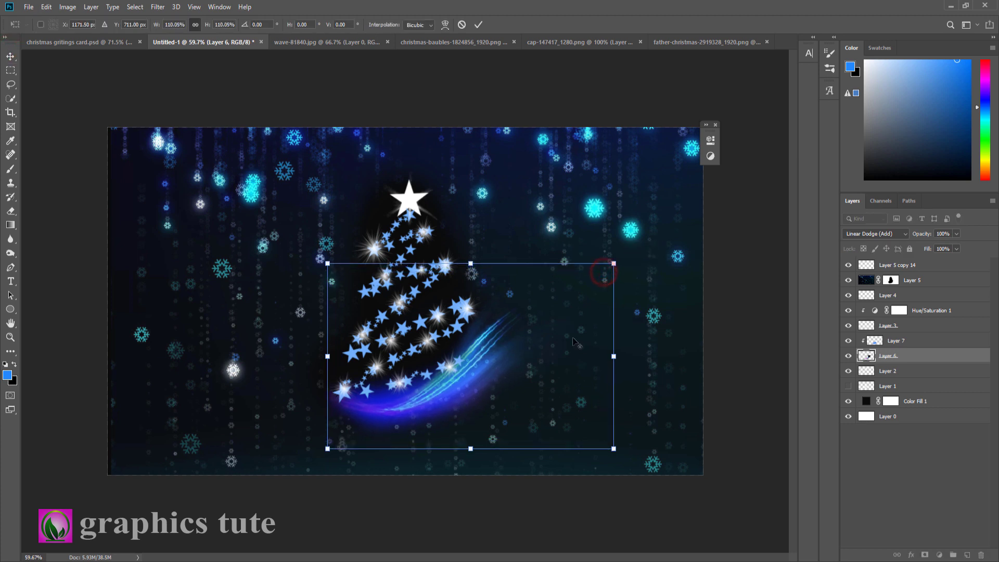
left_click_drag(477, 400, 475, 403)
left_click(478, 24)
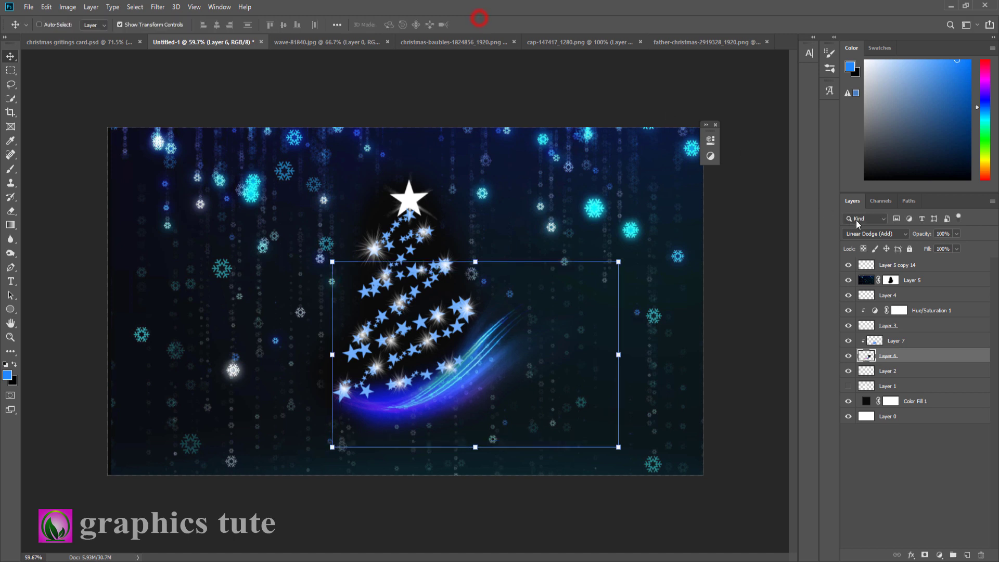
Identify Layer 2 as the white treetop star by toggling its visibility, and move it above Layer 4
left_click(891, 266)
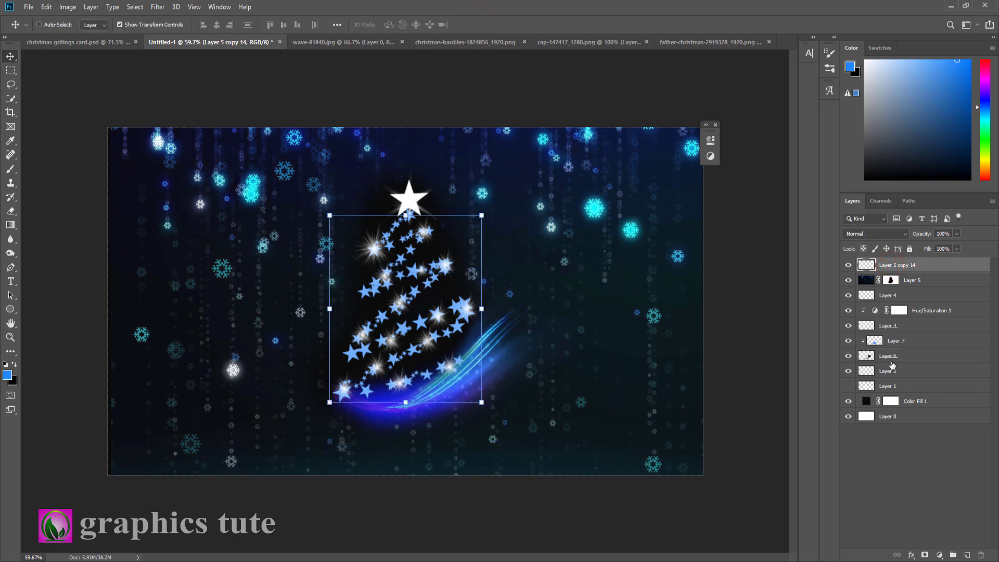
left_click(888, 357)
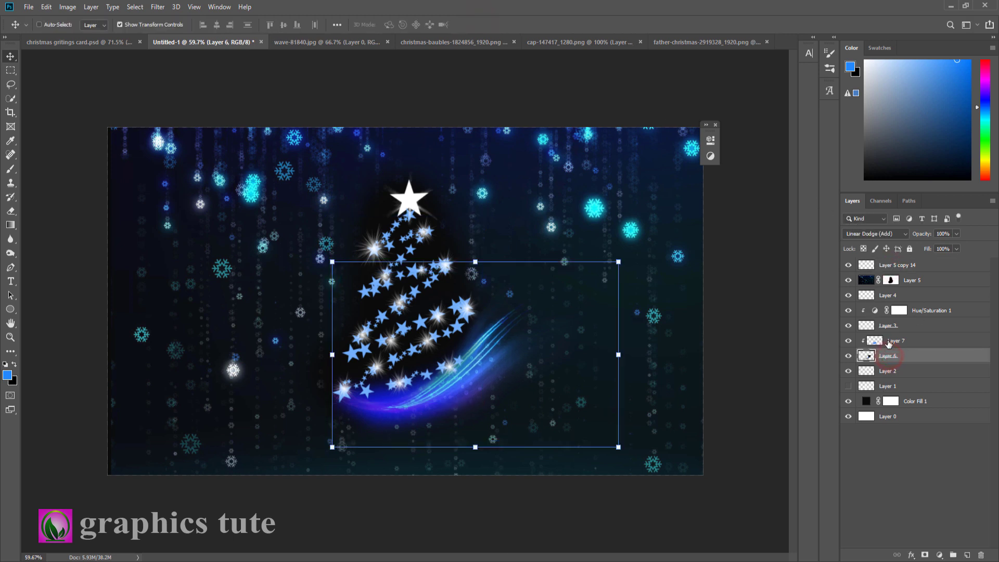
left_click(889, 371)
left_click(847, 370)
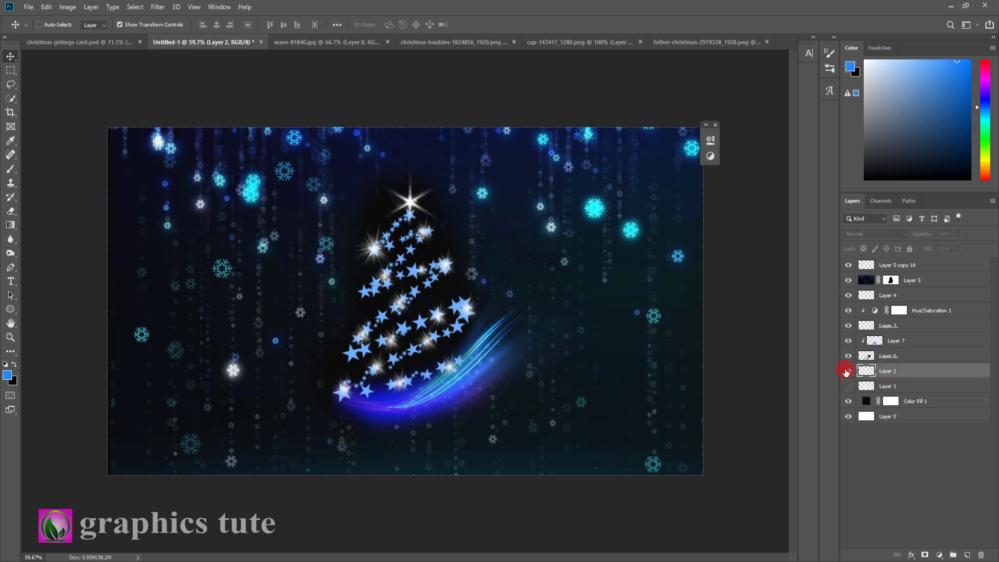
left_click(847, 370)
left_click_drag(891, 373, 891, 290)
Group Layer 3 together with the Hue/Saturation 1 adjustment
left_click(875, 370)
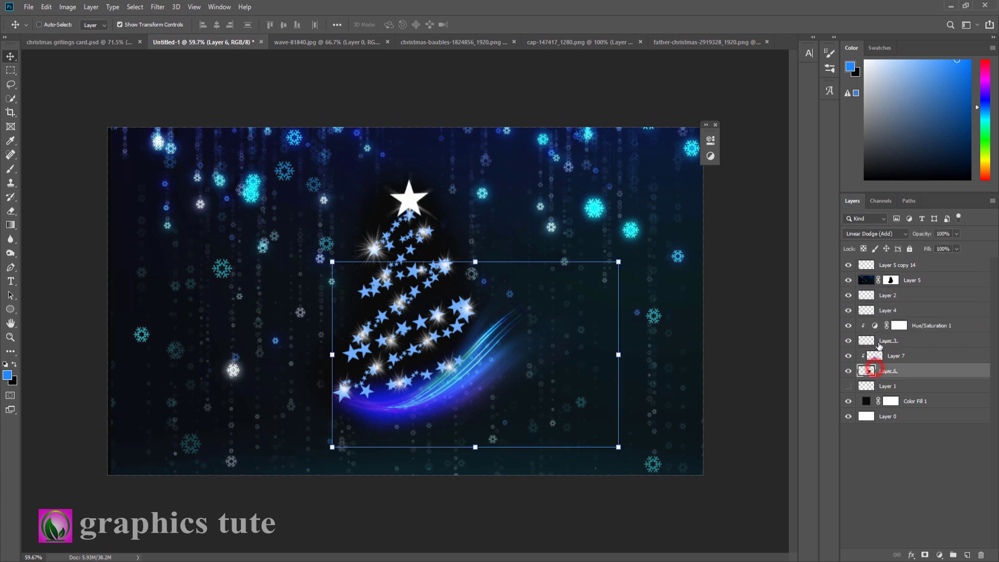
left_click(879, 341)
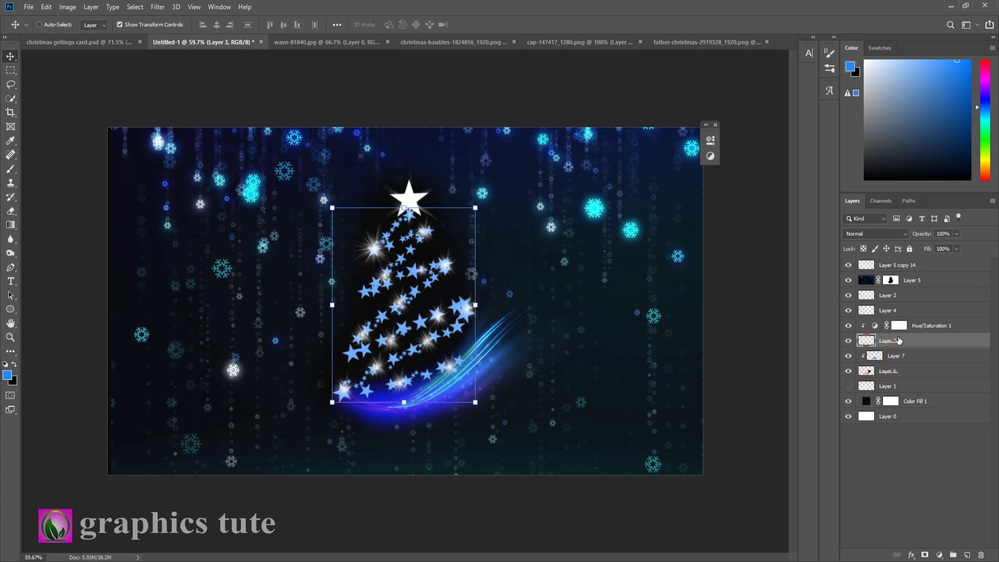
left_click(915, 327, "shift")
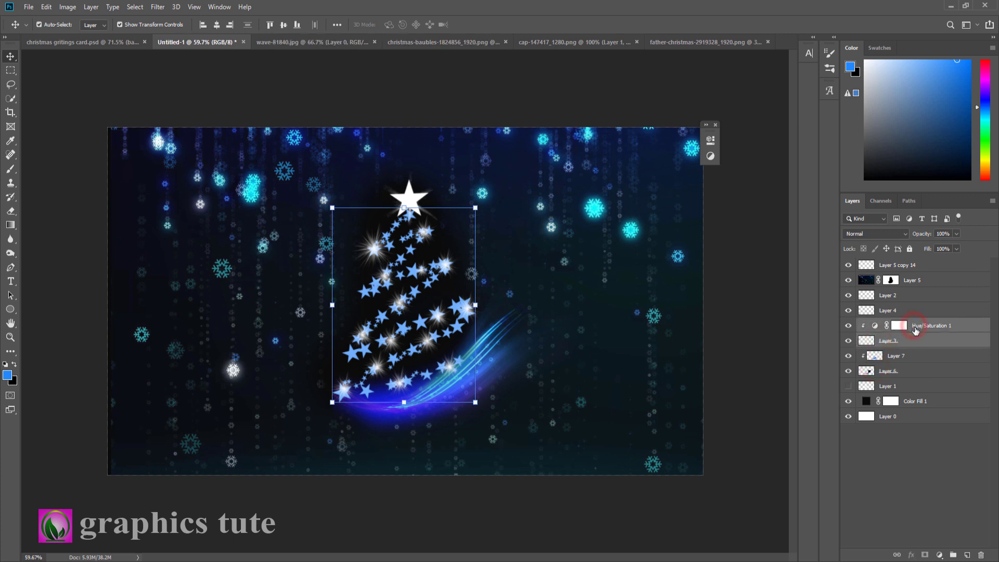
key("ctrl+g")
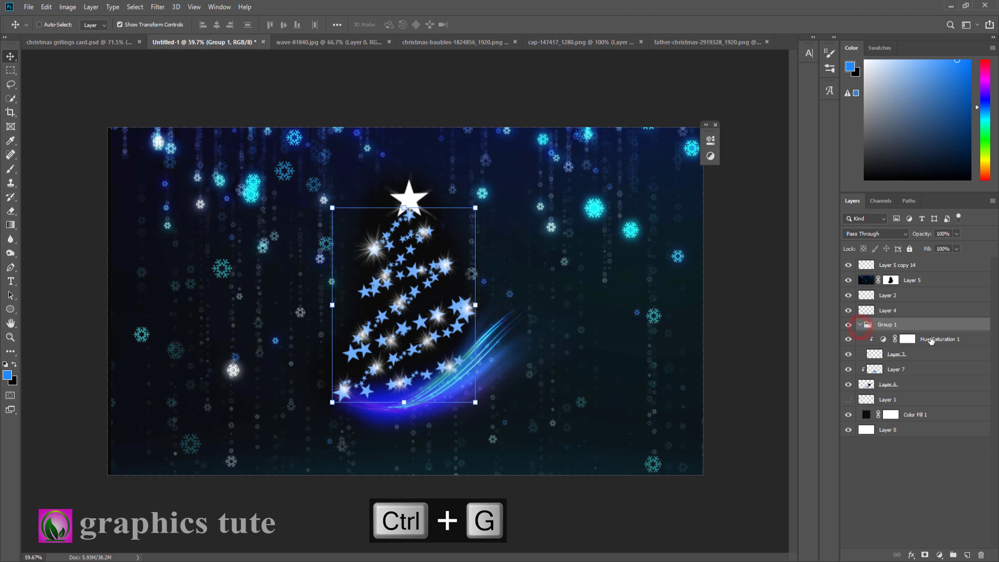
Release Hue/Saturation 1 from its clipping mask, check its effect on the image, and hide Layer 7
left_click(942, 341)
right_click(941, 339)
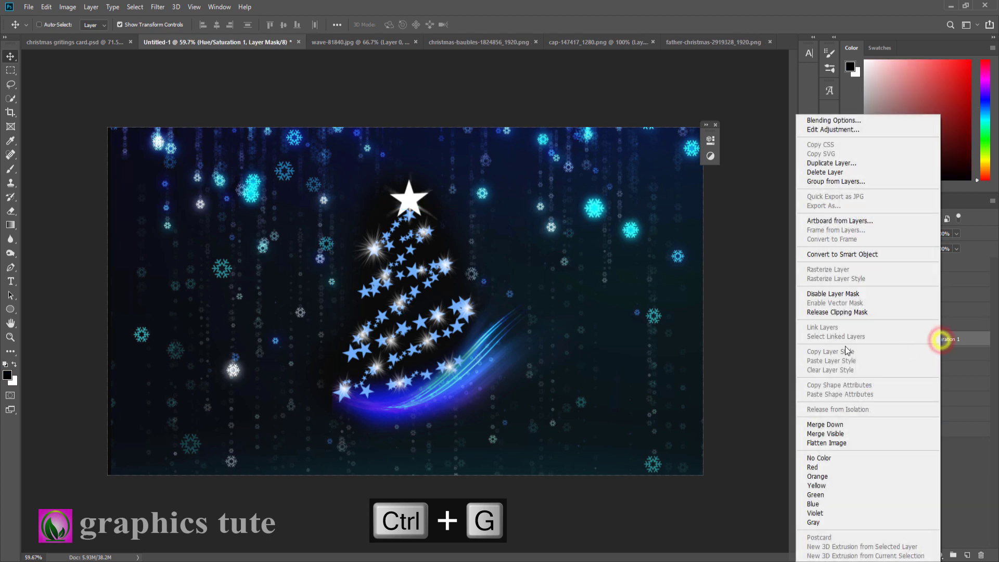
left_click(845, 313)
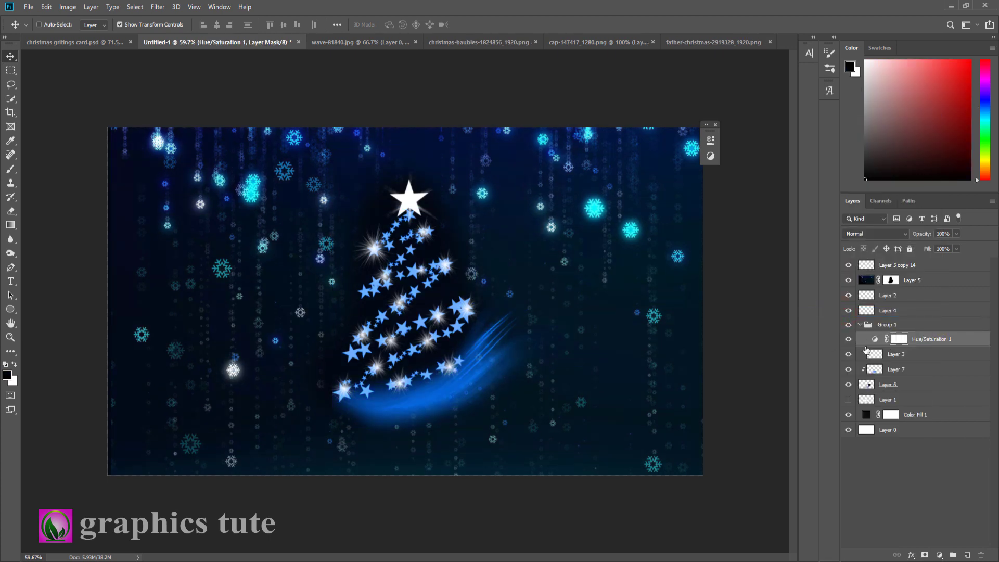
left_click(848, 339)
left_click(848, 339)
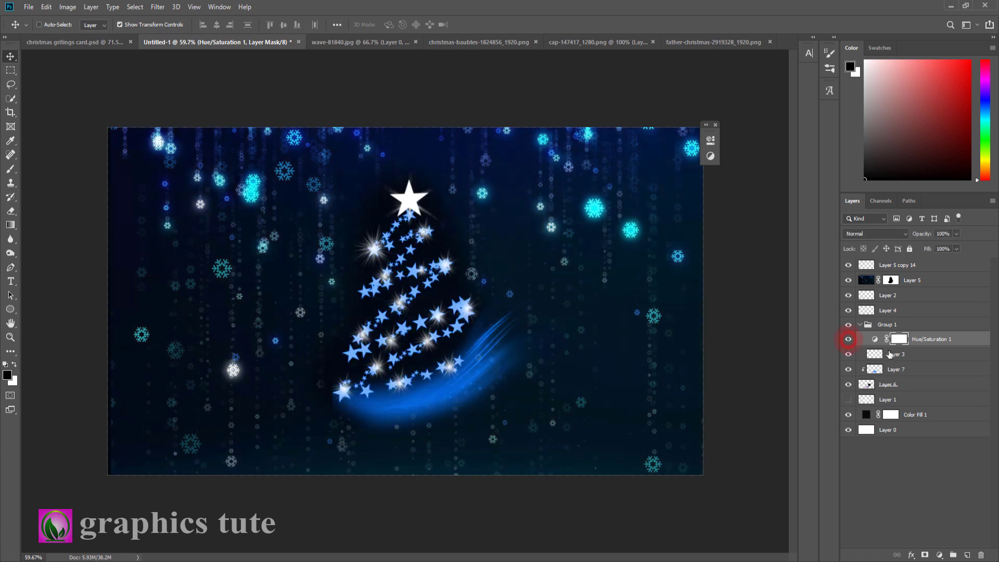
left_click(848, 370)
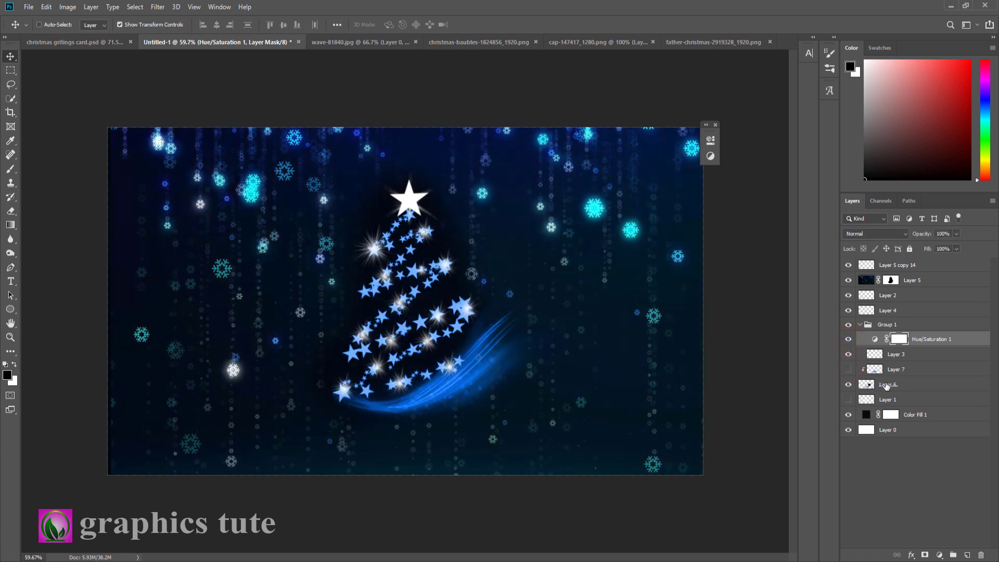
Scale the Layer 6 wave to 112.15% and move it up under the tree
left_click(887, 385)
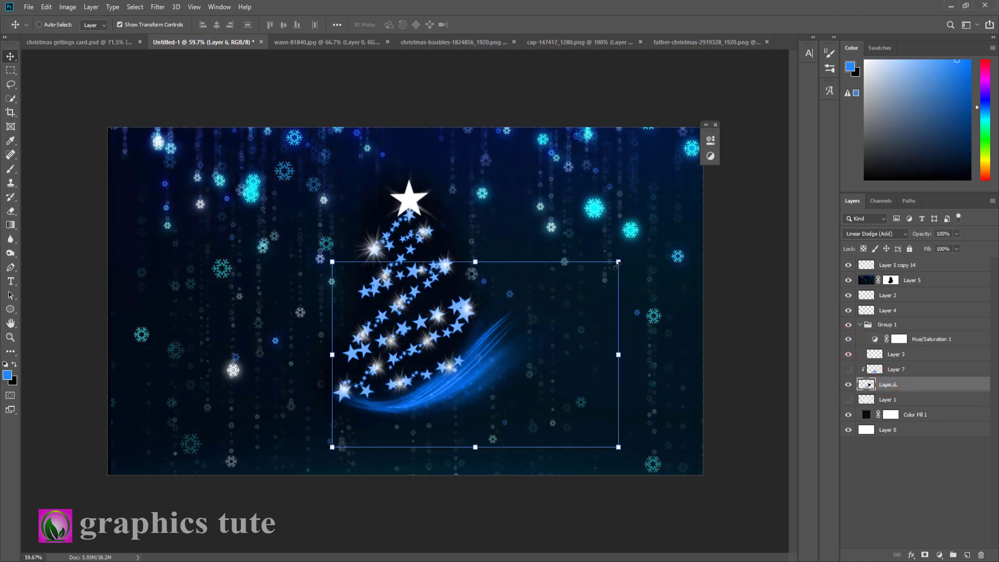
left_click_drag(619, 261, 635, 250)
left_click_drag(494, 400, 494, 391)
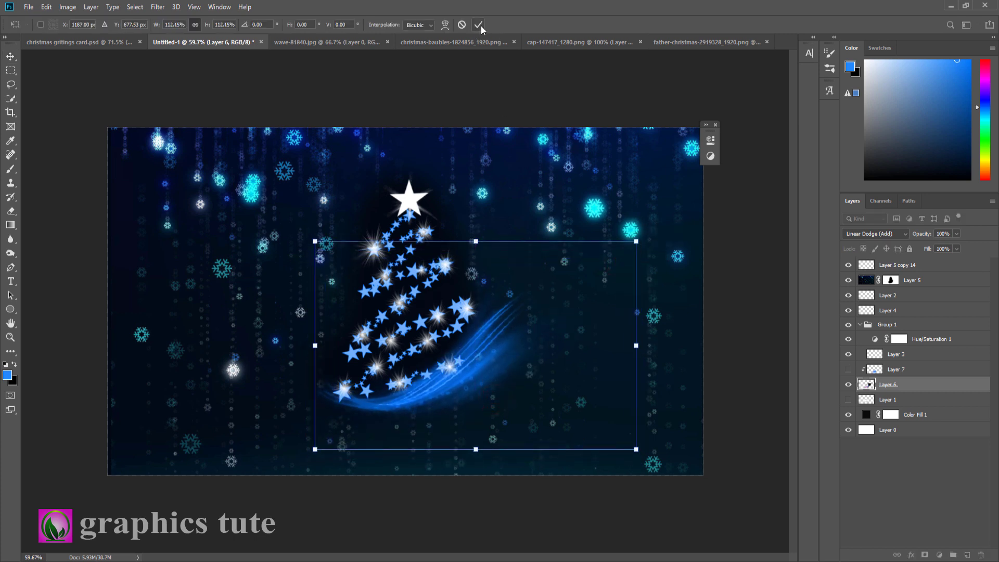
left_click(478, 25)
Set the lightness of Hue/Saturation 1 to -40 and fine-tune its hue
left_click(874, 340)
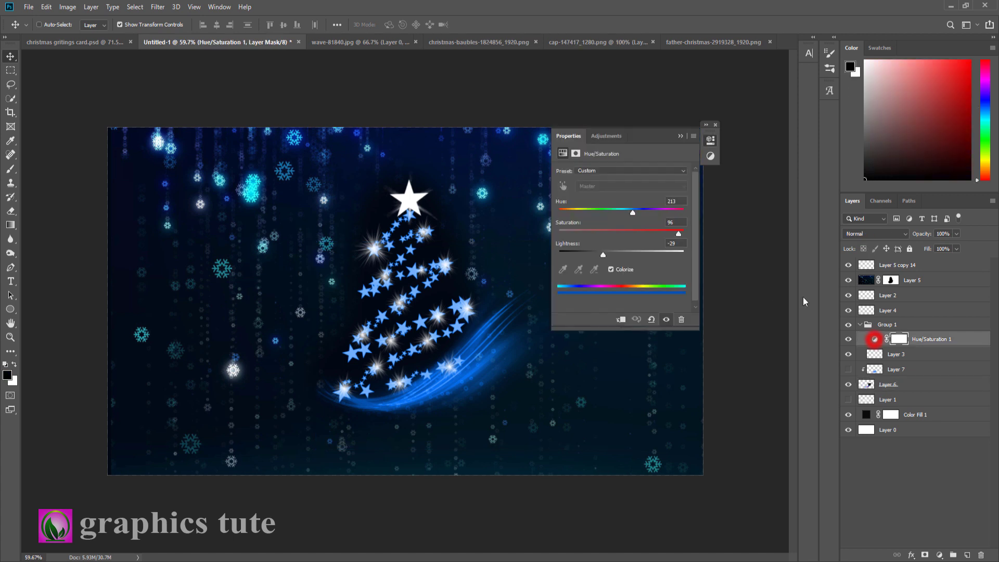
left_click(598, 257)
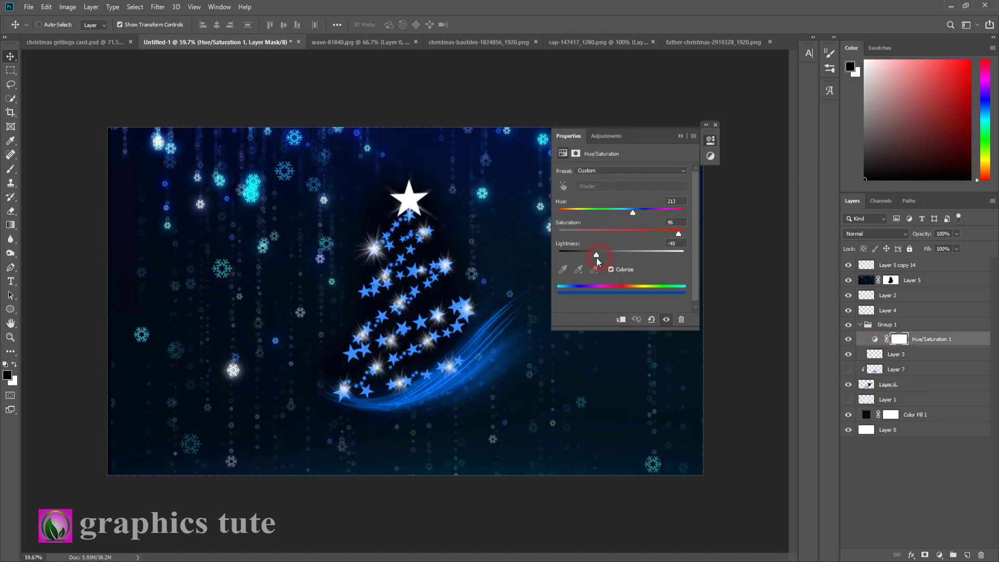
left_click_drag(635, 213, 633, 212)
left_click(680, 136)
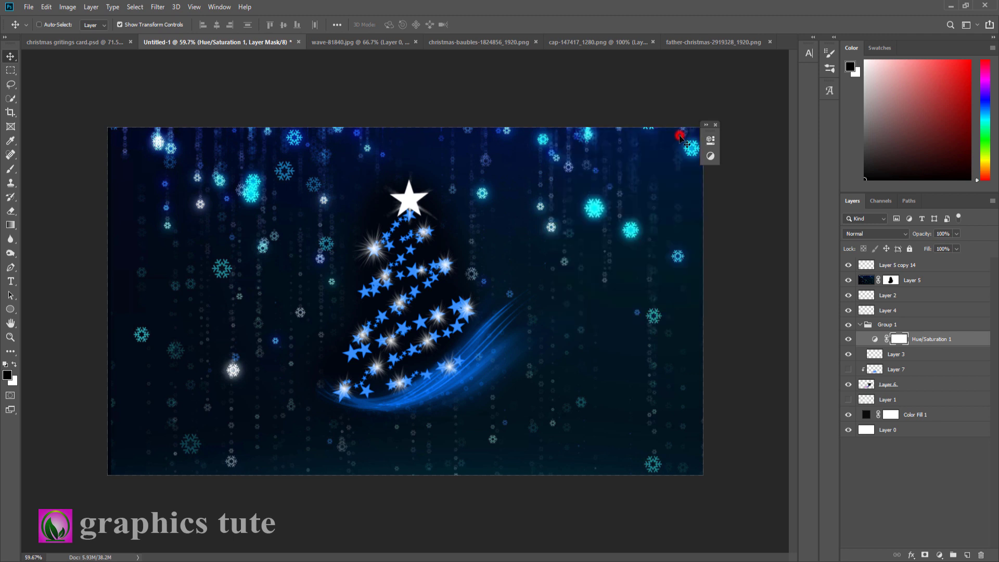
Check Layer 4 by toggling its visibility and hide Layer 2, the solid white treetop star
left_click(885, 297)
left_click(884, 311)
left_click(849, 310)
left_click(848, 311)
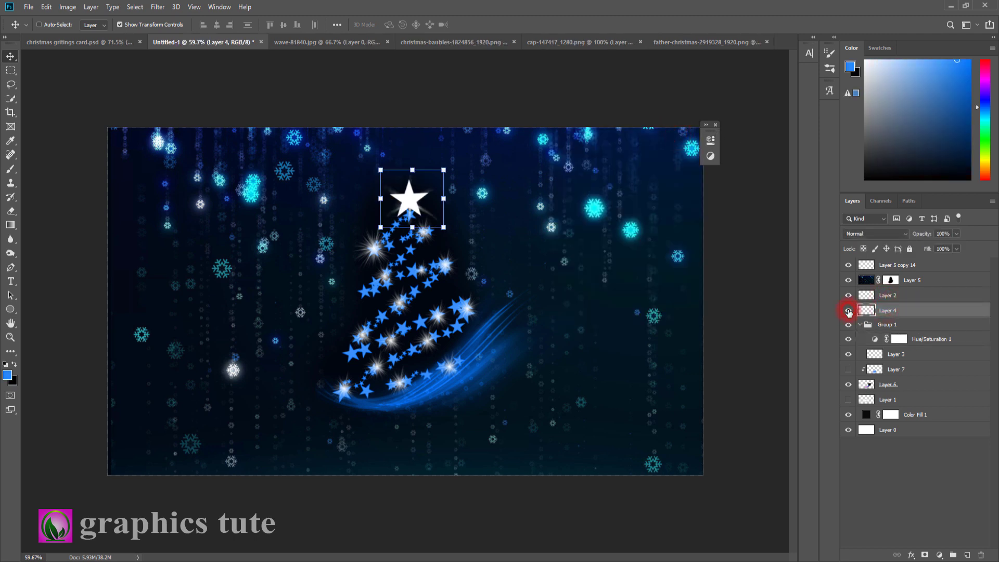
left_click(878, 296)
left_click(849, 296)
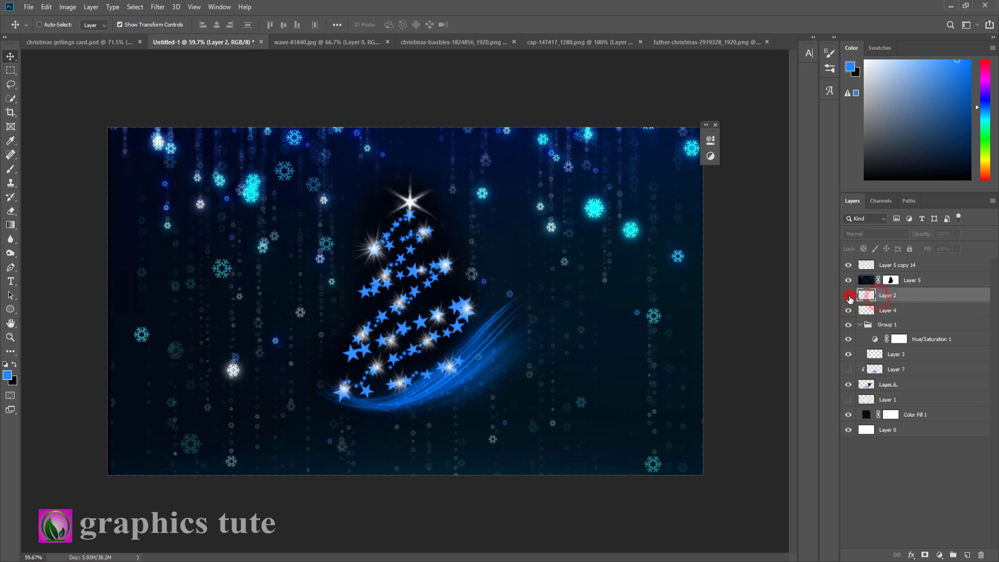
Scale the Layer 4 star glow to 127.35% and nudge it sideways at the treetop
left_click(886, 311)
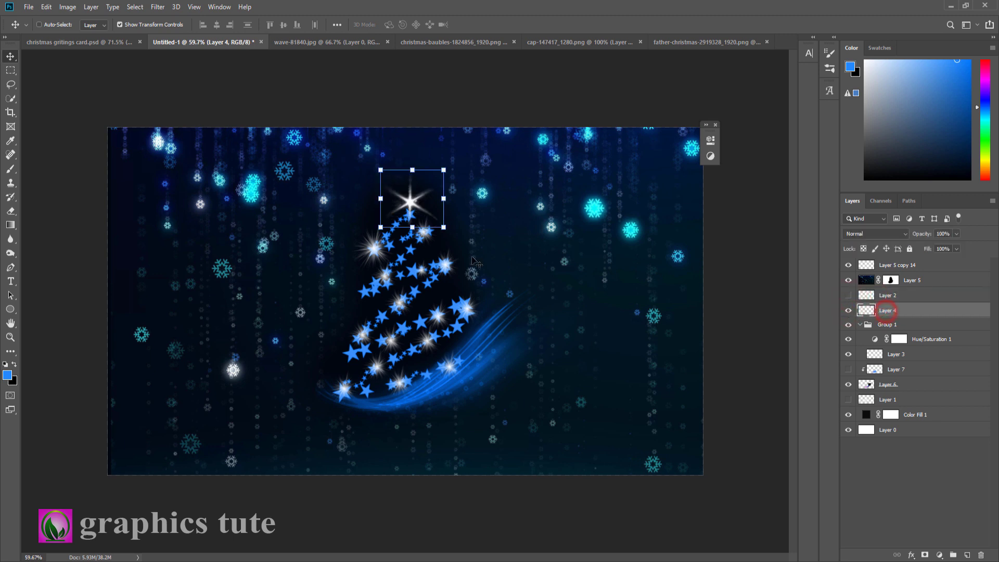
mouse_move(448, 232)
left_mouse_down()
mouse_move(419, 223)
mouse_move(430, 229)
left_mouse_up()
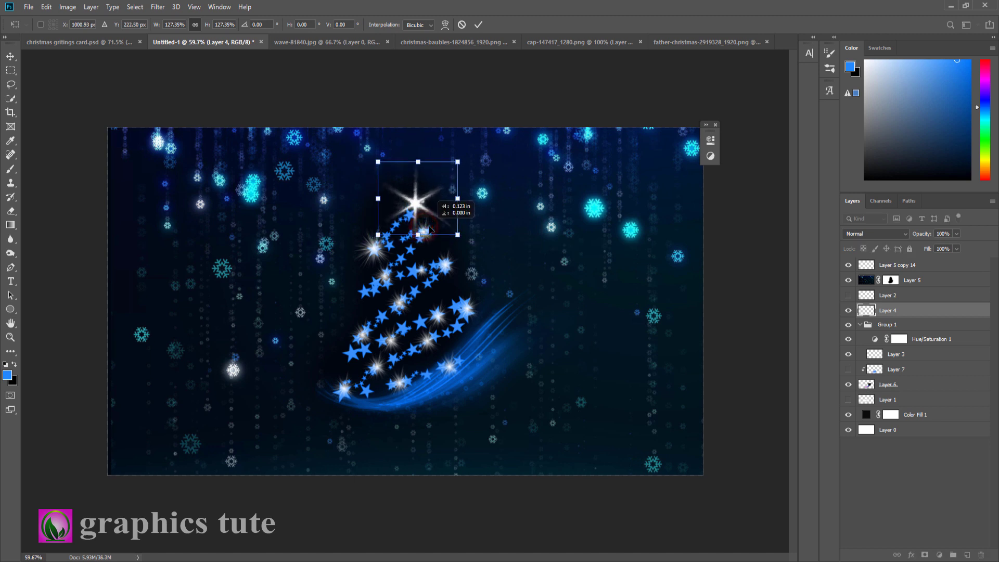
left_click(478, 25)
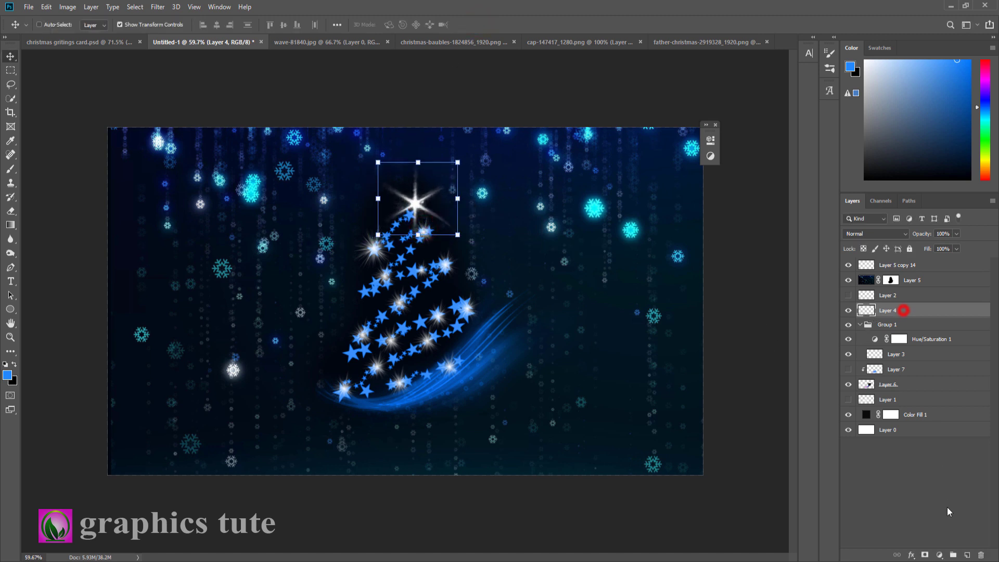
Add a colorized Hue/Saturation adjustment clipped to Layer 4 with hue 218, saturation 85 and lightness -23
left_click(939, 554)
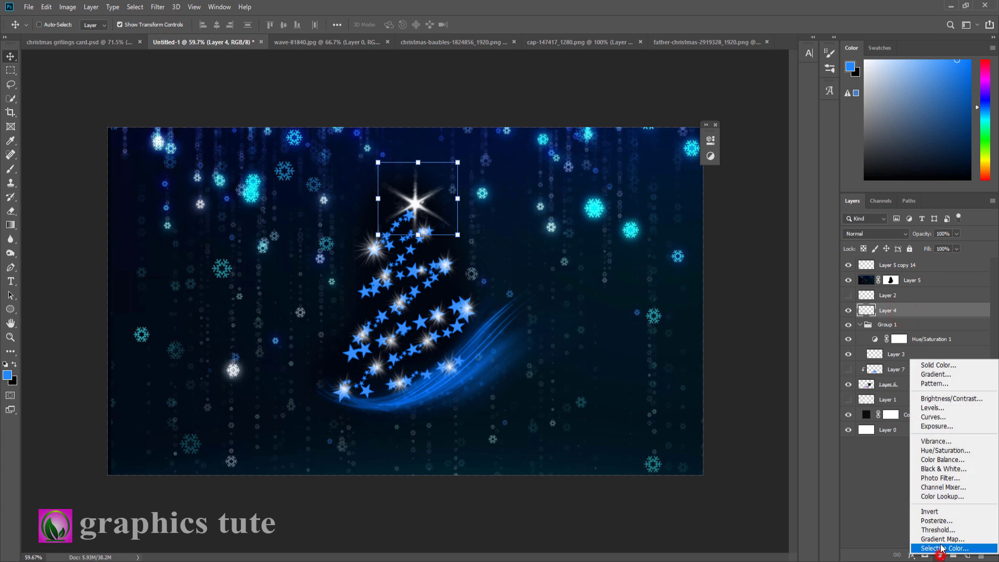
left_click(946, 451)
left_click(620, 319)
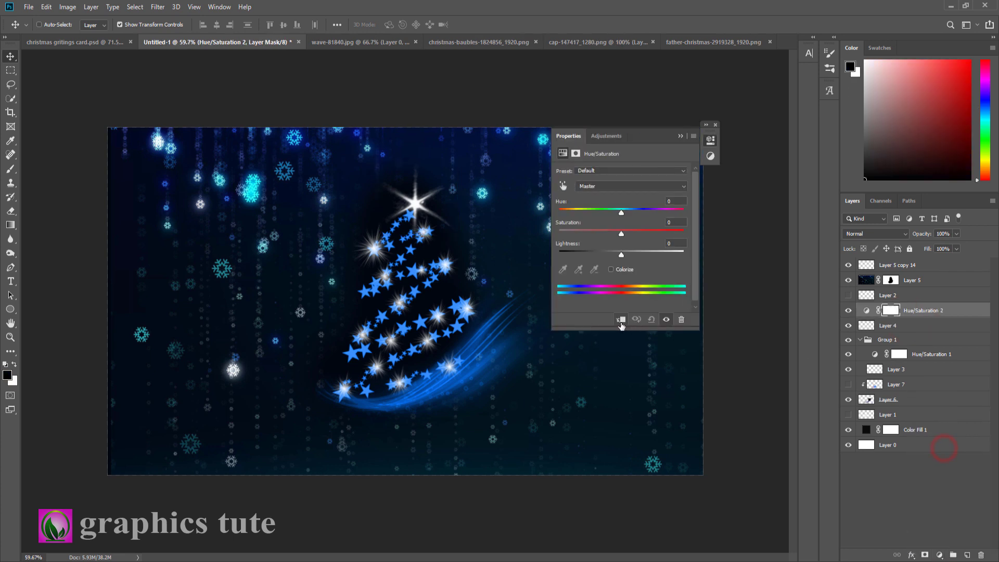
left_click(612, 269)
left_click_drag(612, 253, 635, 213)
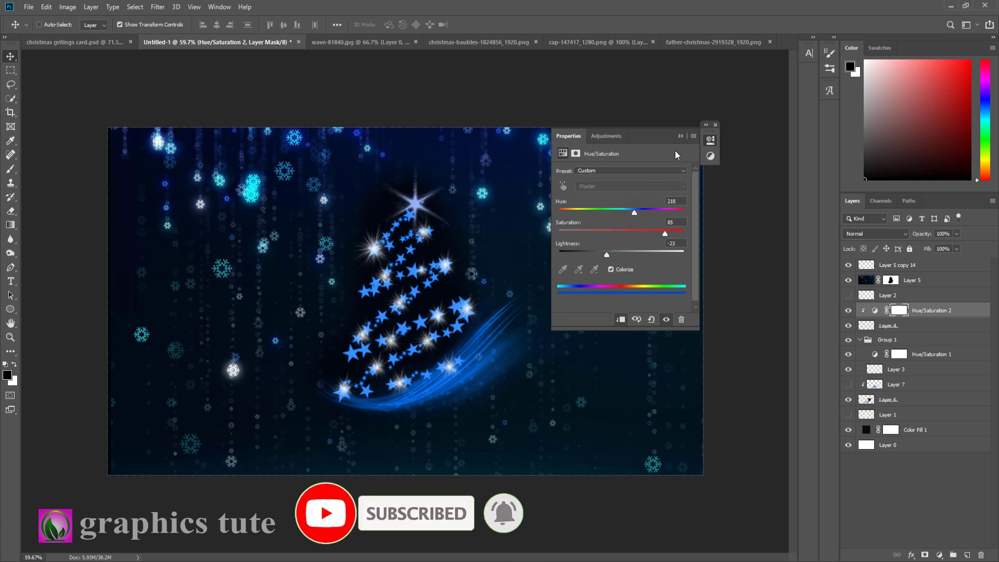
left_click(680, 136)
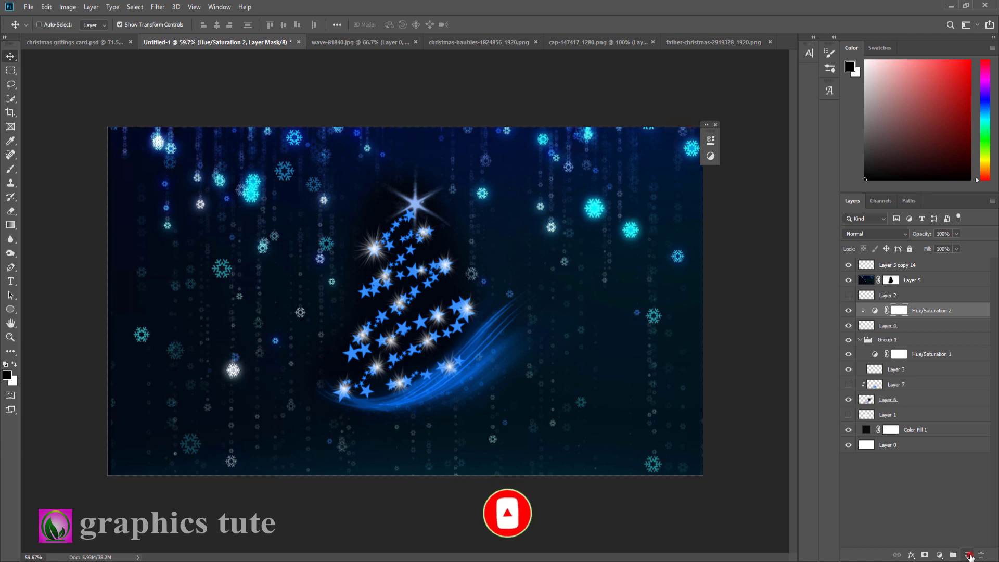
Paint a soft blue glow over the treetop star on a new layer, set to Screen blending at 71% opacity
left_click(967, 555)
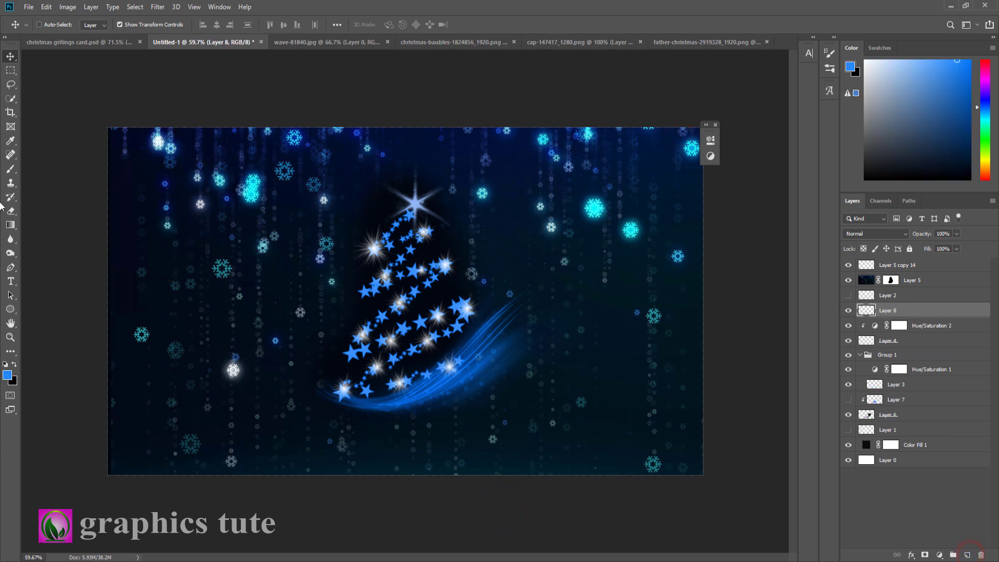
left_click(11, 168)
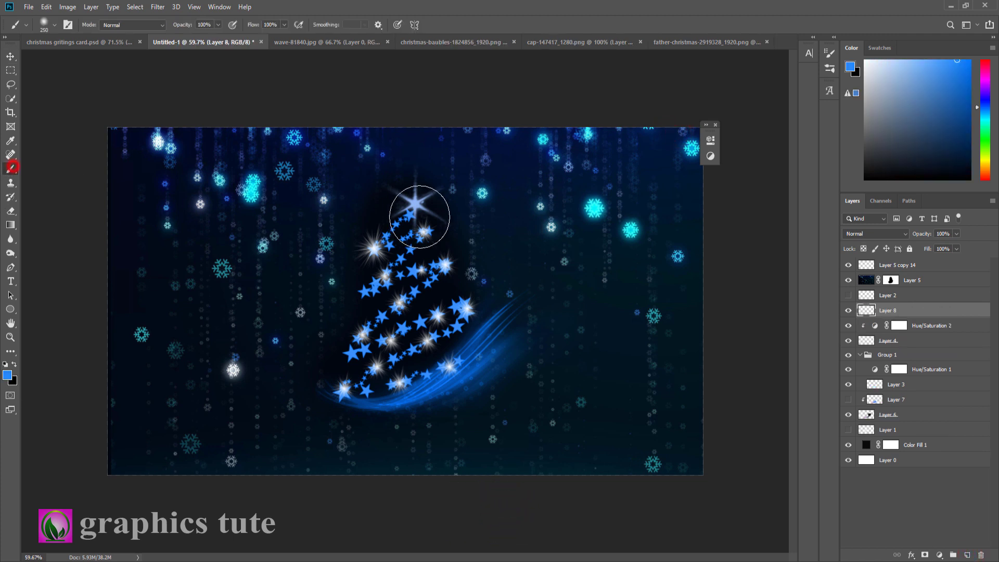
left_click(416, 203)
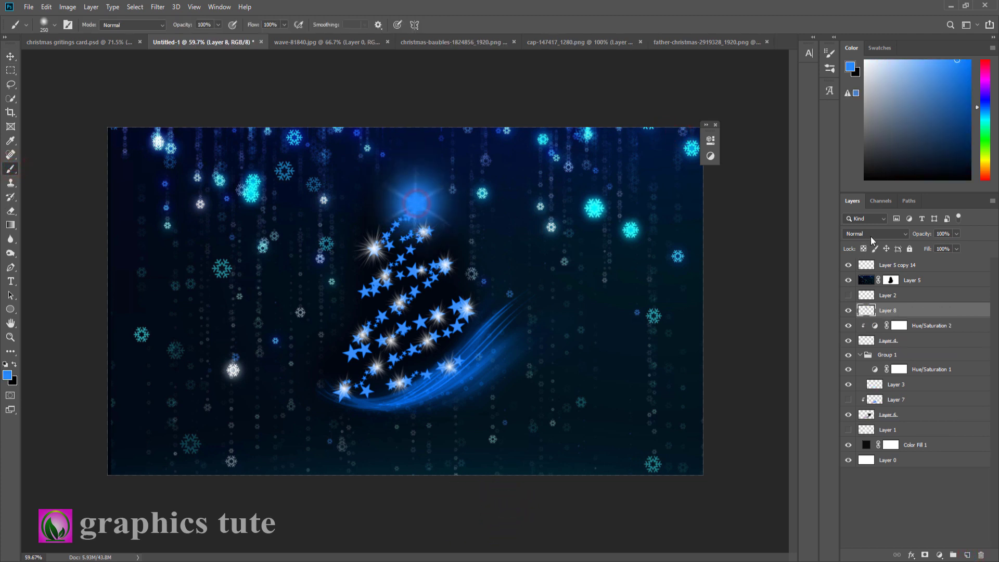
left_click(870, 234)
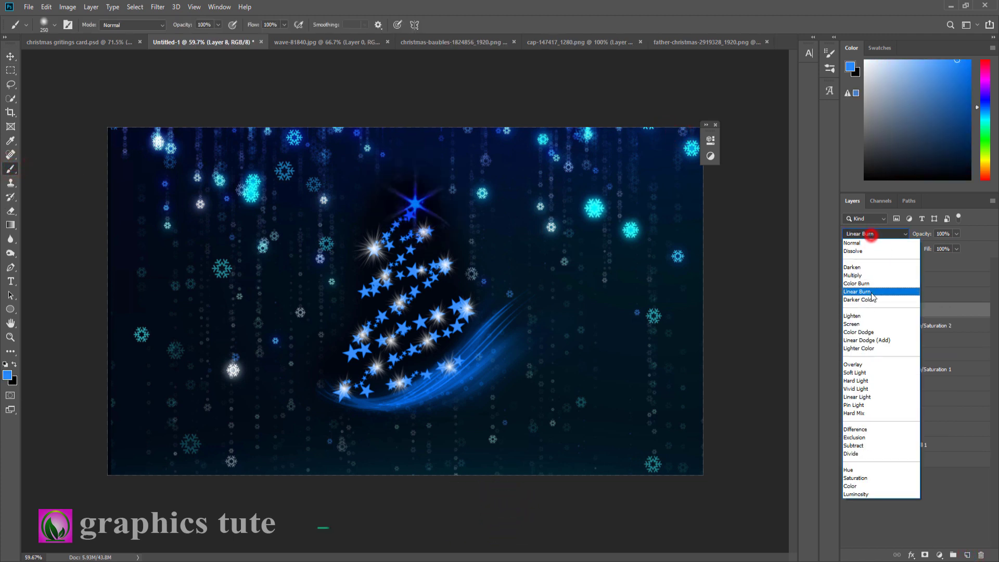
left_click(867, 324)
left_click_drag(923, 235, 911, 236)
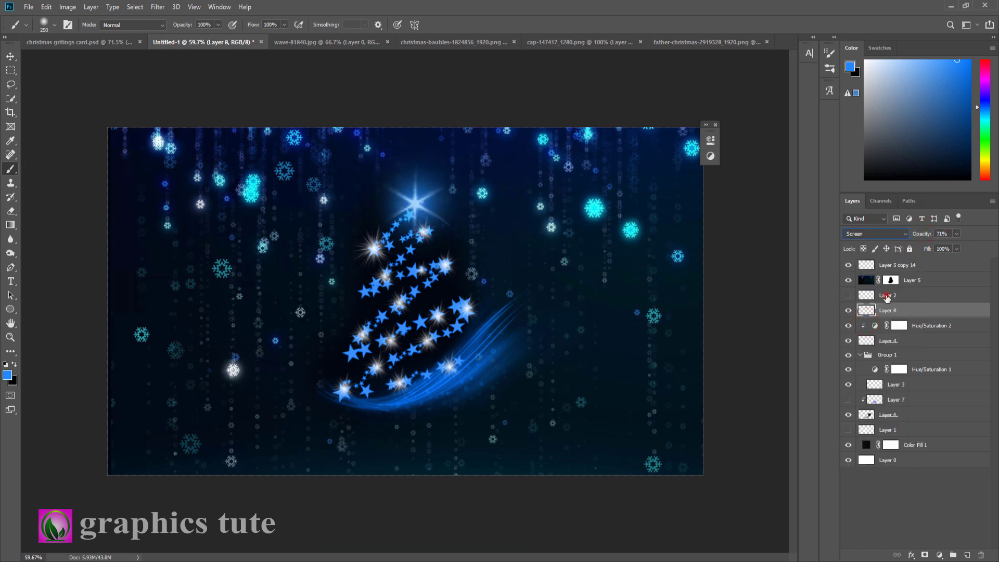
Add a colorized Hue/Saturation adjustment clipped to Layer 5 copy 14 with hue 212, saturation 94 and lightness -27
left_click(887, 295)
left_click(901, 264)
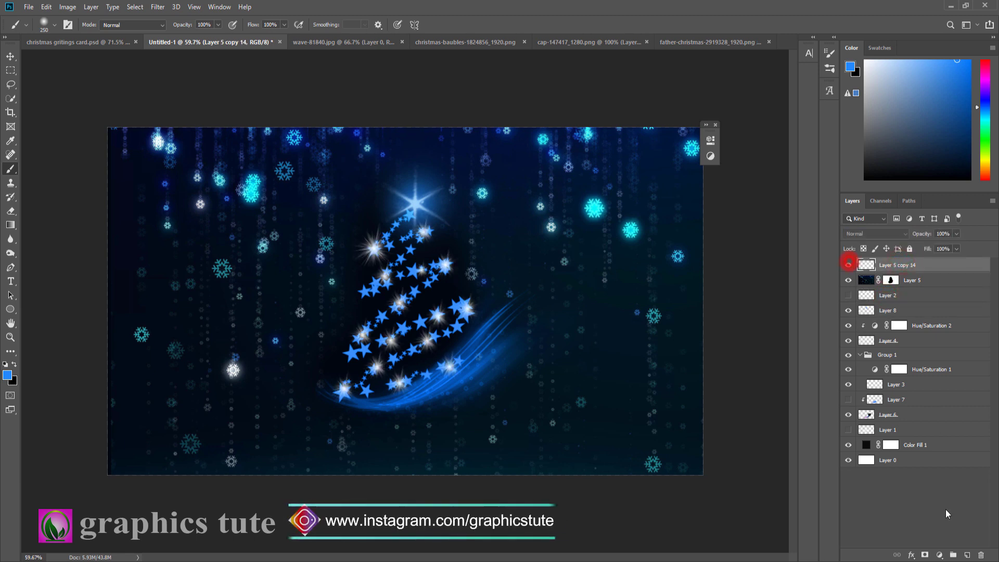
left_click(939, 554)
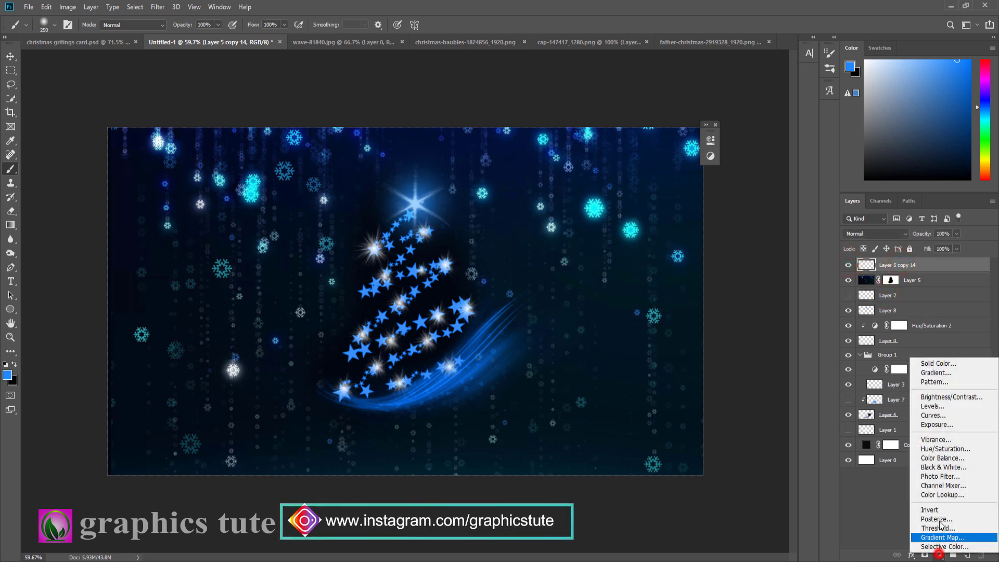
left_click(944, 448)
left_click(620, 319)
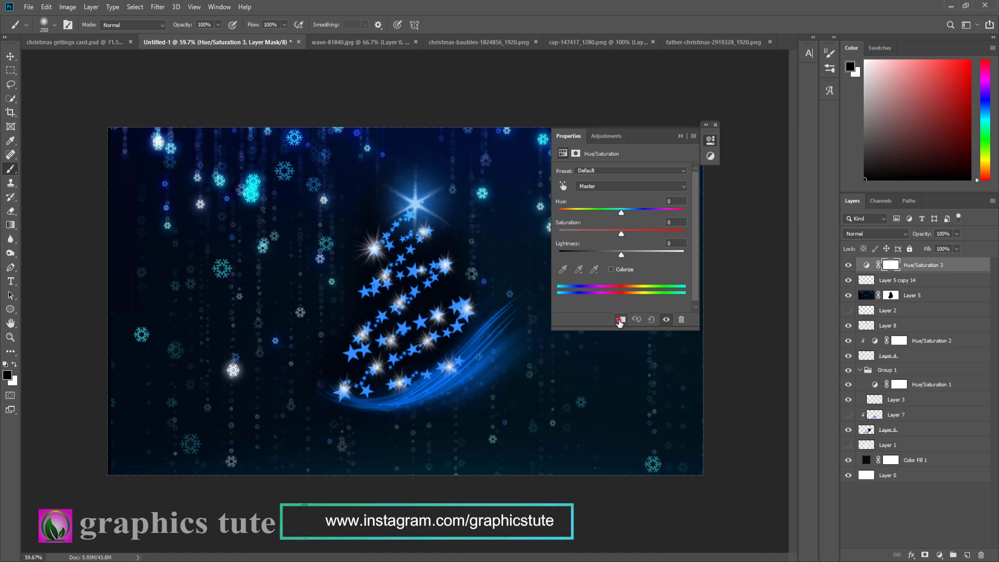
left_click(611, 269)
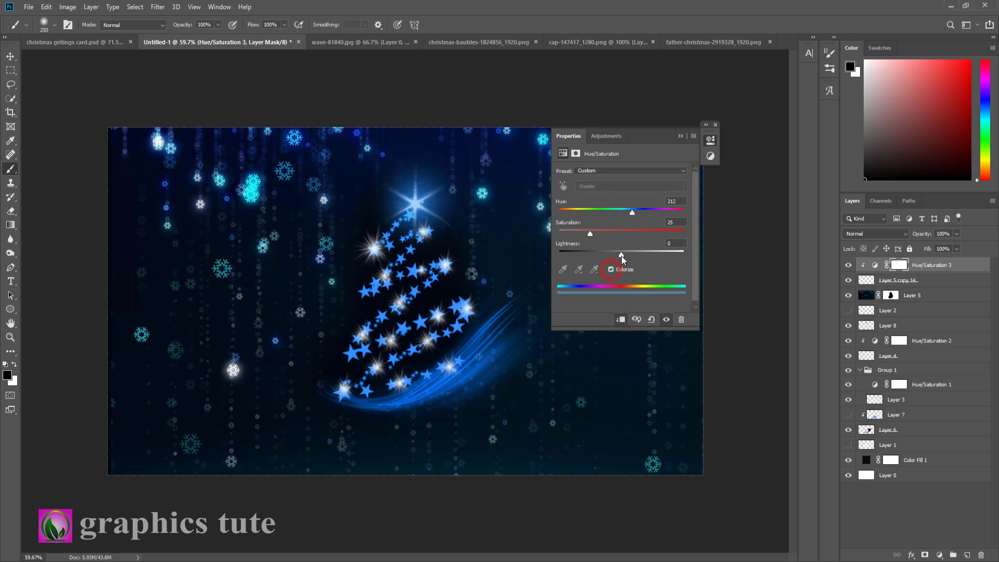
left_click_drag(598, 235, 676, 234)
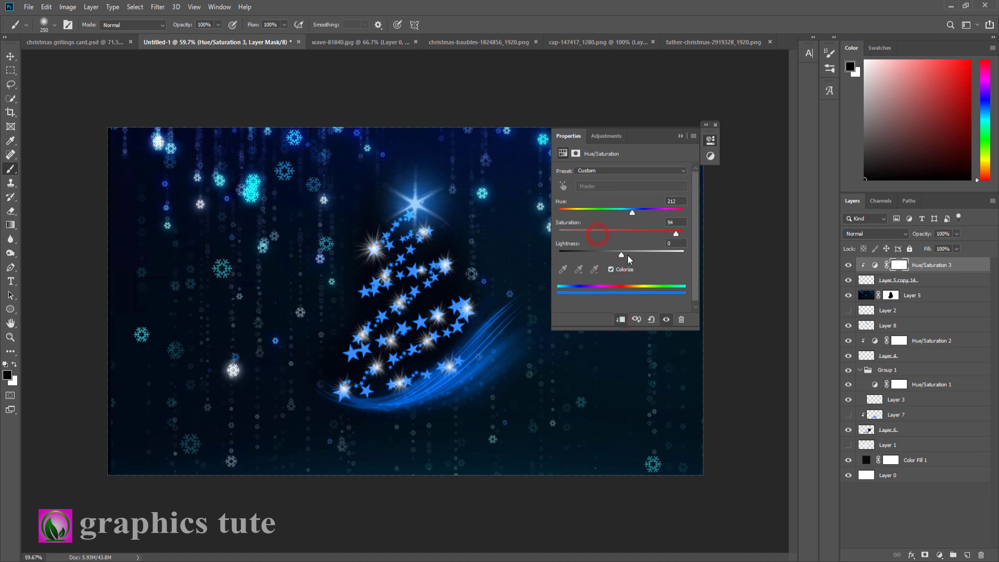
left_click_drag(602, 258, 606, 260)
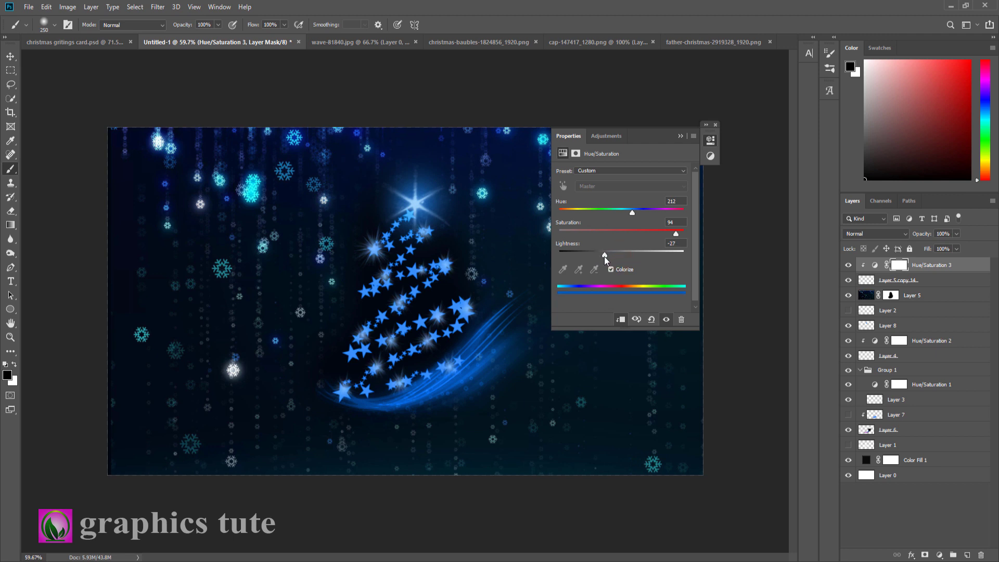
left_click(681, 136)
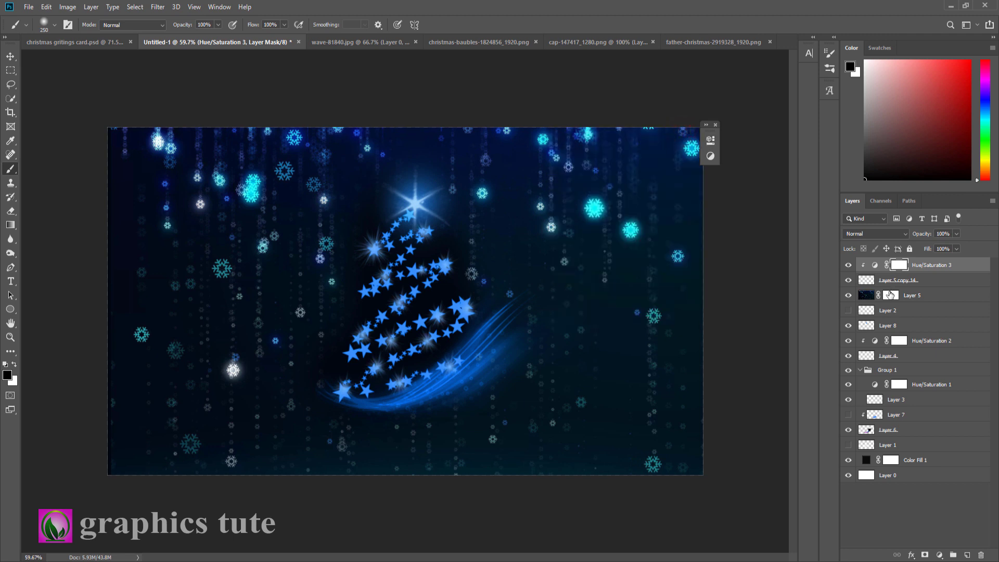
Select Hue/Saturation 3, Layer 5 copy 14, Layer 8, Hue/Saturation 2, Layer 4 and Group 1 together for transforming
left_click(891, 281, "shift")
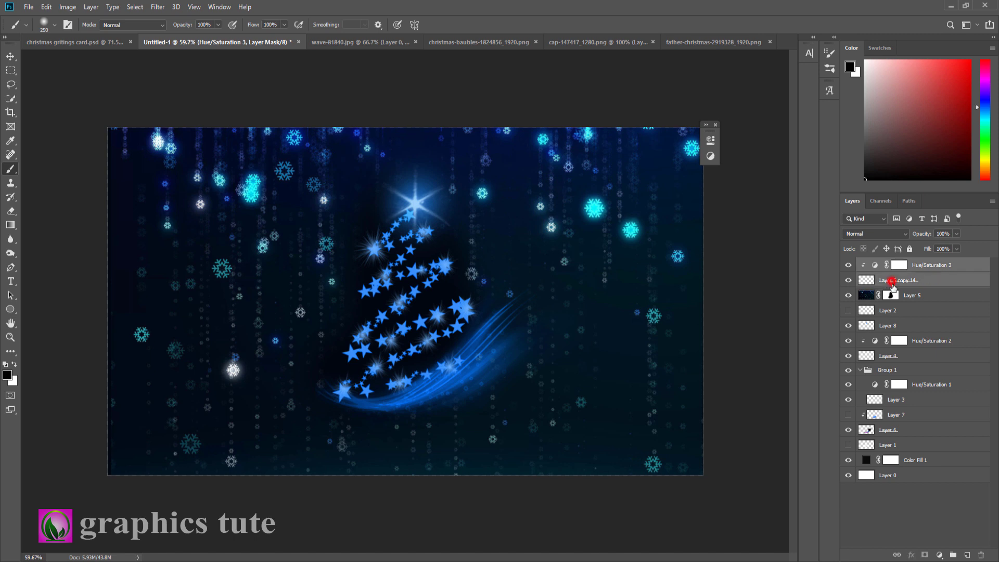
left_click(886, 326, "ctrl")
left_click(916, 340, "ctrl")
left_click(880, 356, "ctrl")
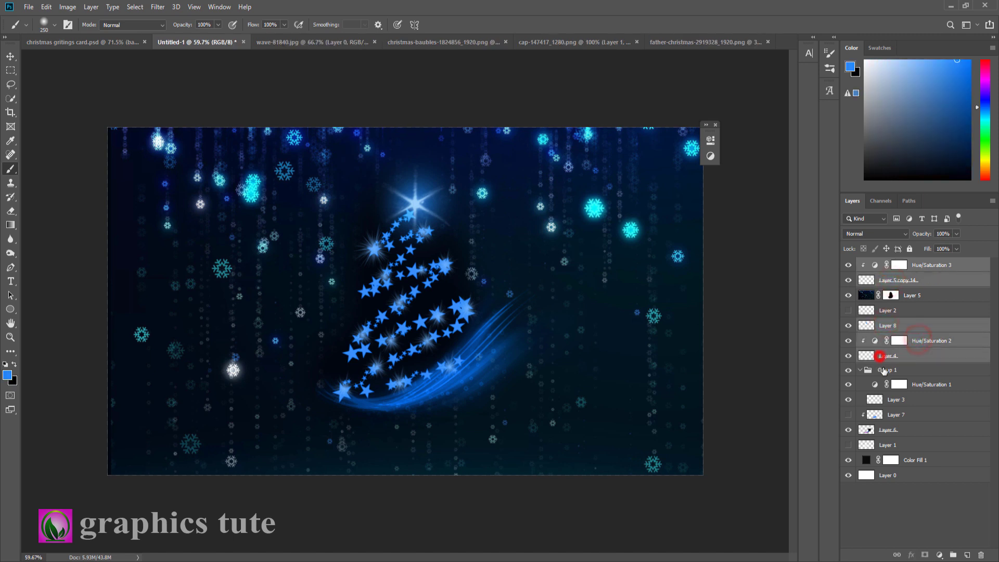
left_click(883, 370, "ctrl")
left_click(10, 55)
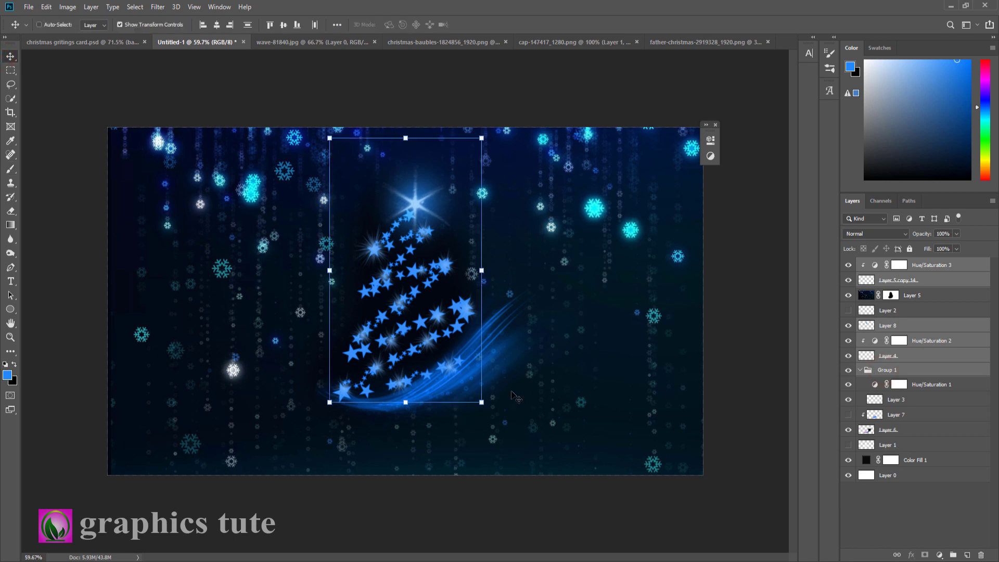
Extend the layer selection with Hue/Saturation 1, Layer 3 and Layer 6, and scale the tree with its wave to 108.64%
left_click_drag(482, 402, 483, 404)
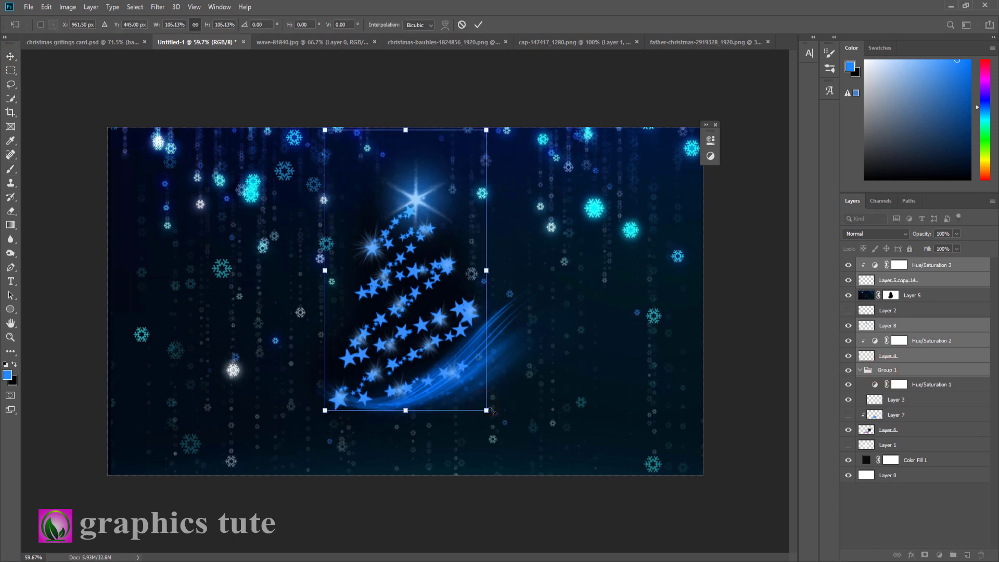
key("ctrl+z")
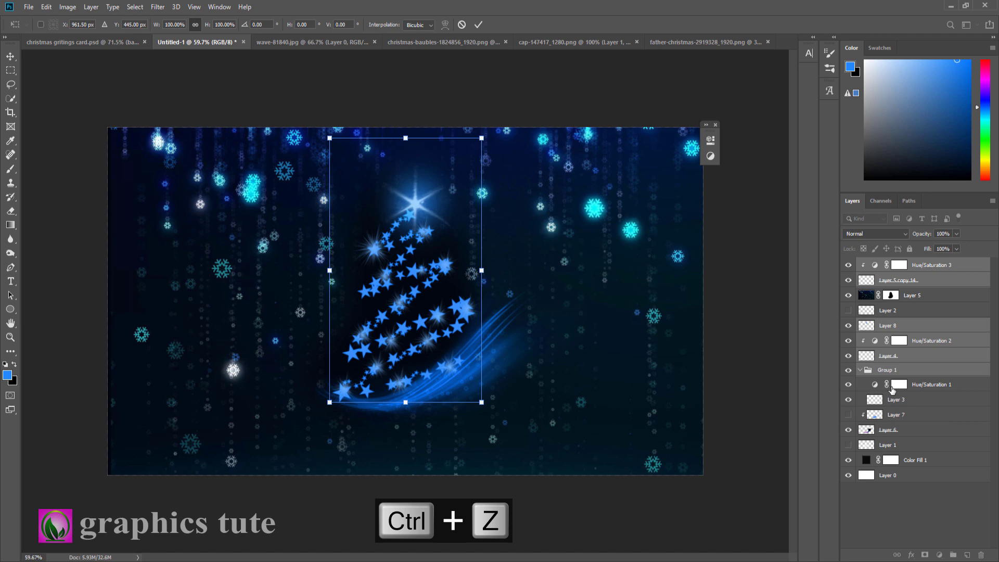
left_click(917, 384, "ctrl")
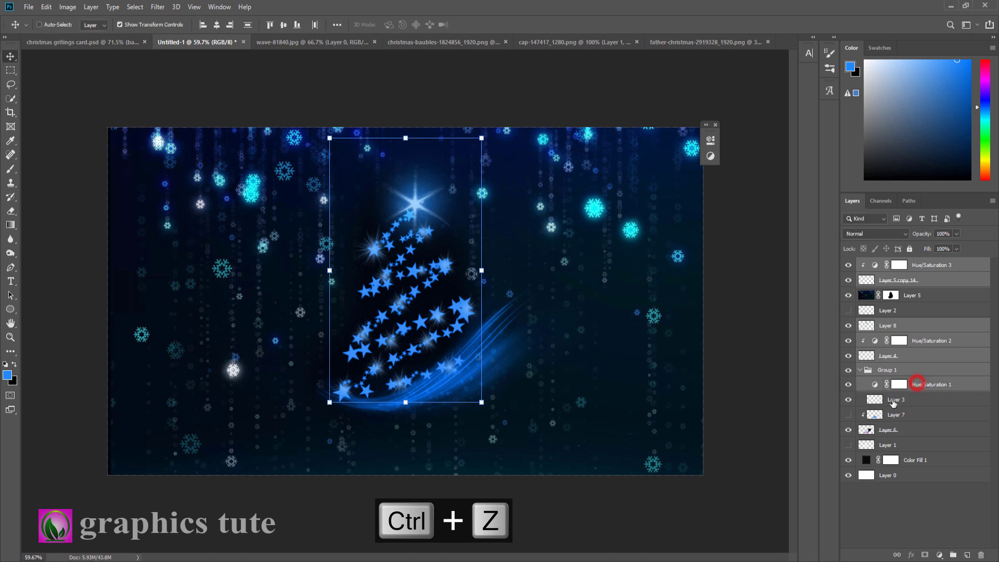
left_click(895, 400, "ctrl")
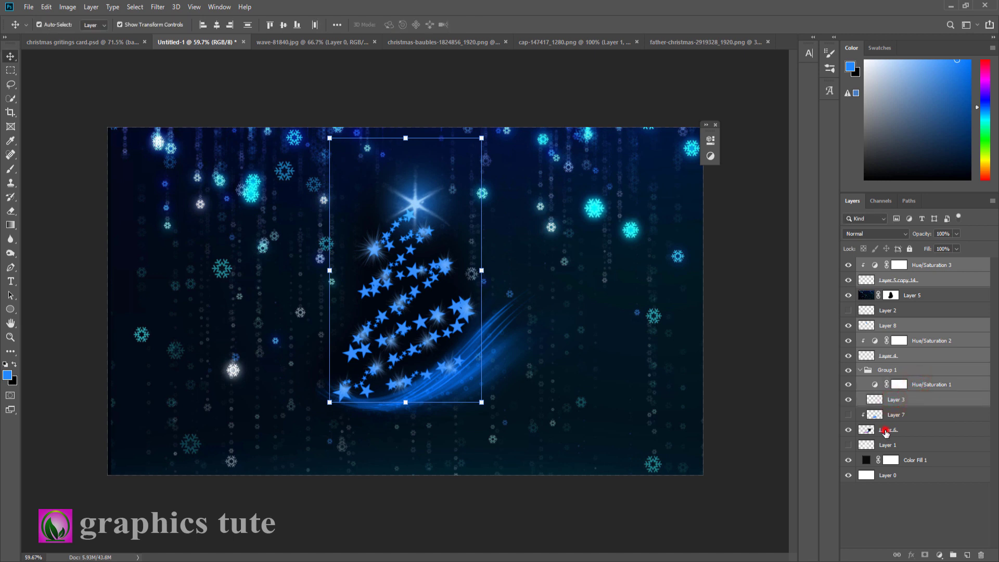
left_click(884, 431, "ctrl")
left_click_drag(637, 449, 651, 462)
left_click_drag(462, 417, 461, 420)
left_click(478, 25)
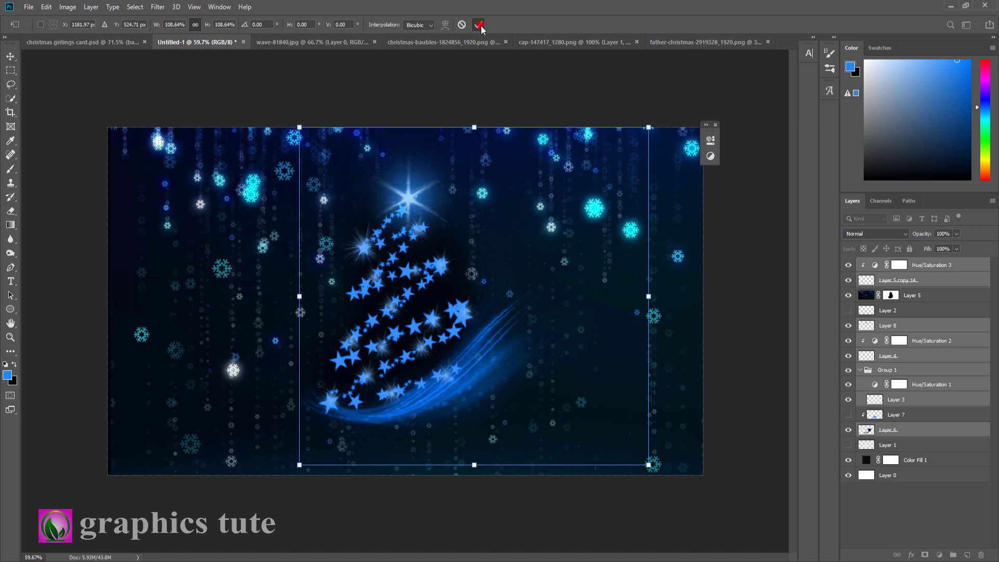
Set the Layer 5 snowflake background to 80% opacity and move it to the top of the layer stack
left_click(910, 300)
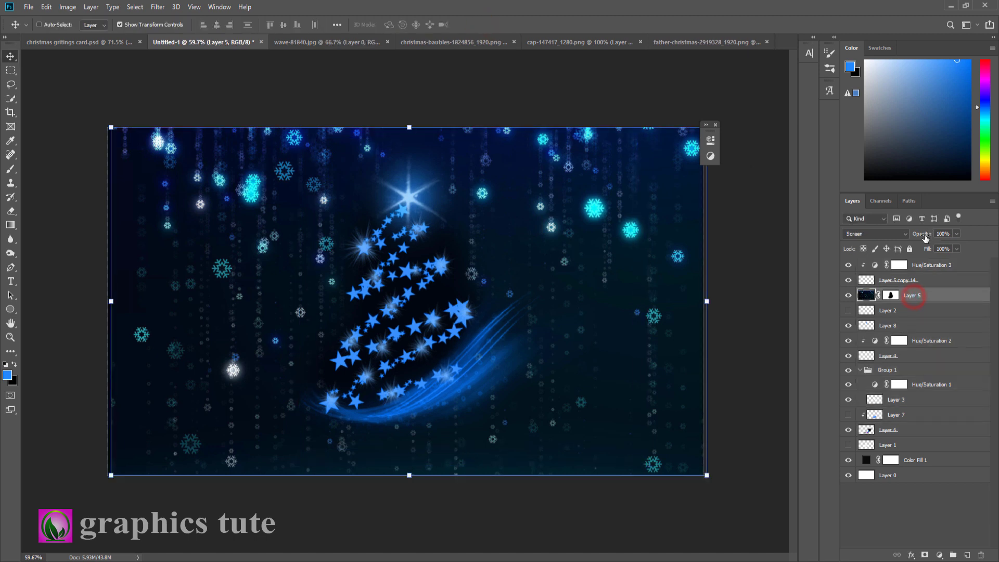
left_click(917, 235)
left_click_drag(911, 295, 916, 275)
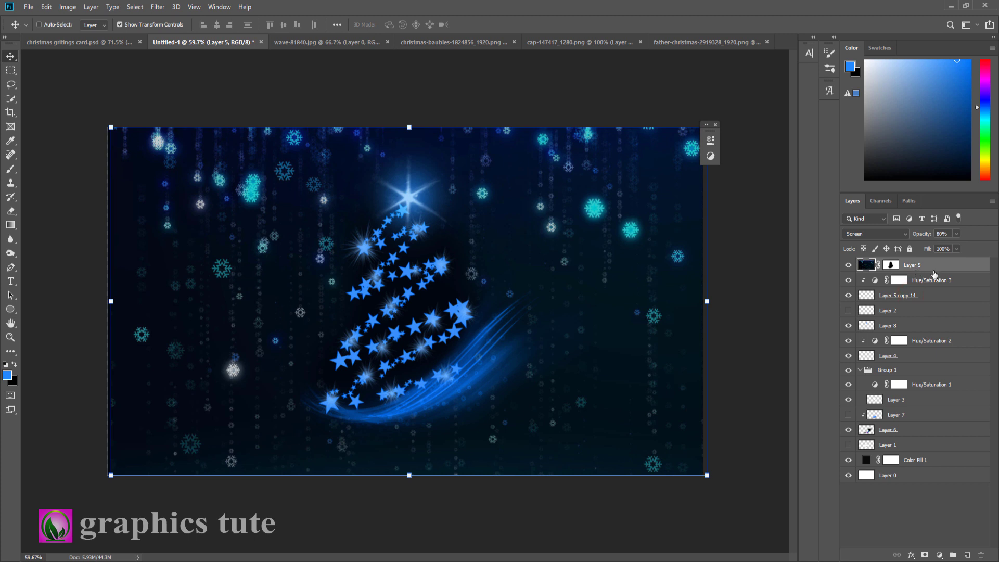
left_click(848, 264)
left_click(848, 265)
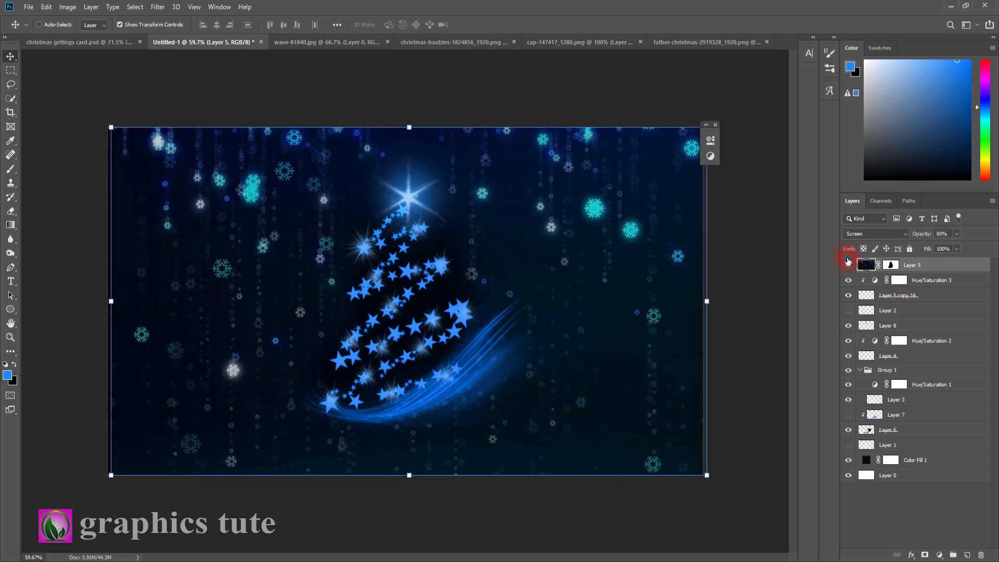
Close the wave-81840.jpg document without saving its changes
left_click(313, 44)
left_click(395, 47)
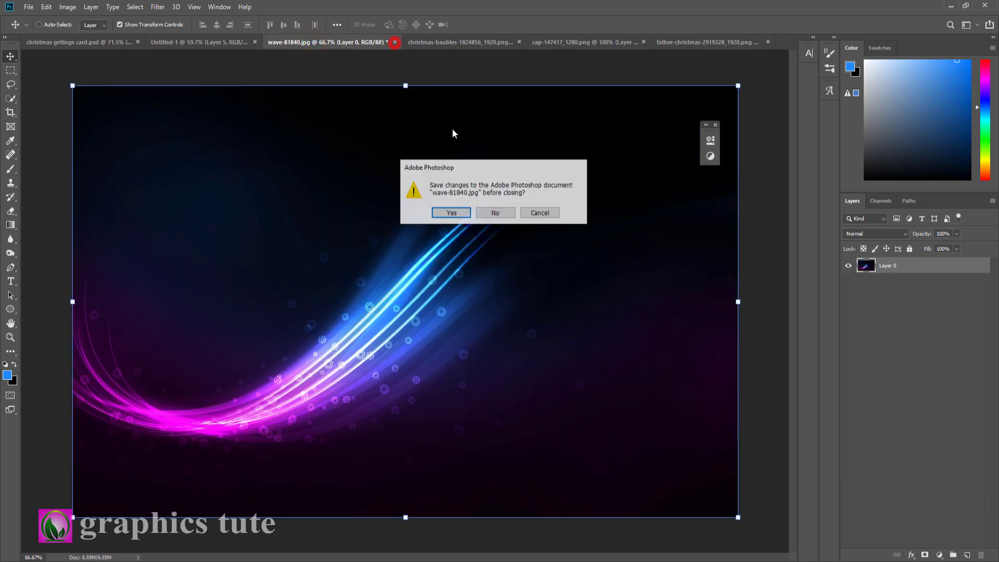
left_click(487, 211)
Bring the Christmas baubles image into the card, scale it to 63.23% and place it around the tree
left_click(344, 44)
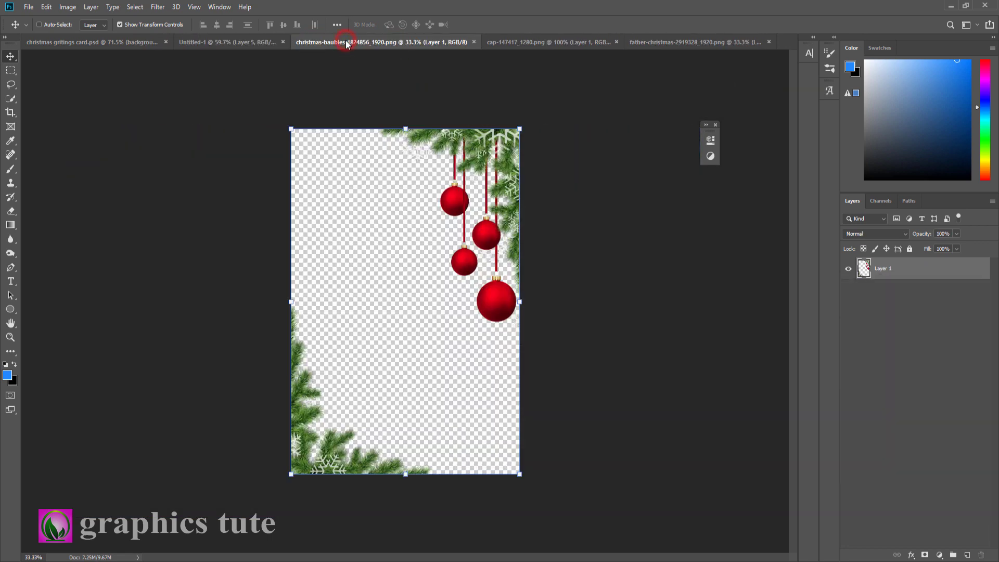
left_click_drag(460, 152, 322, 179)
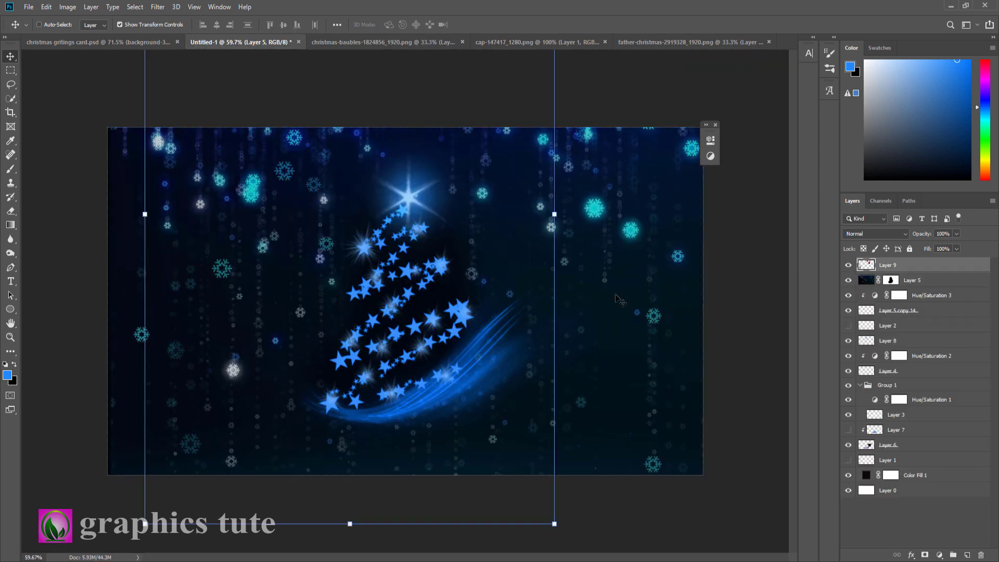
left_click_drag(554, 524, 490, 415)
left_click_drag(429, 370, 490, 421)
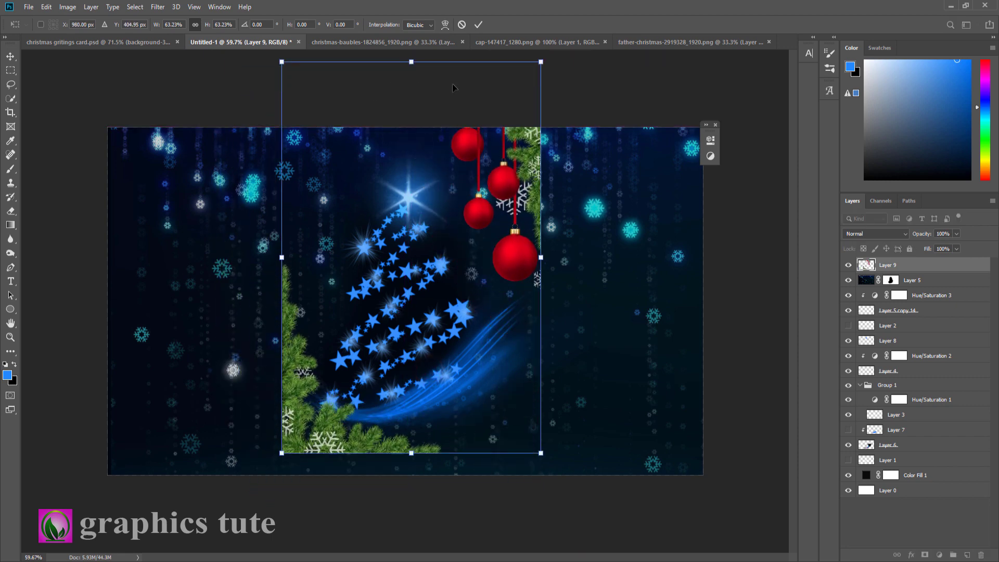
left_click(479, 24)
Cut the lower-left fir branches of Layer 9 onto their own layer using a rectangular selection
left_click(9, 71)
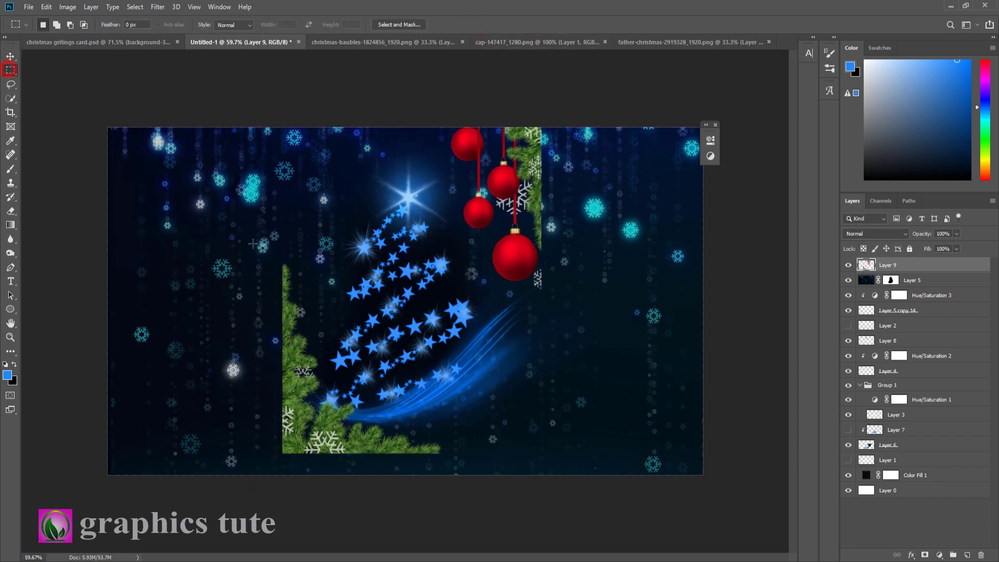
left_click_drag(252, 219, 452, 461)
right_click(300, 363)
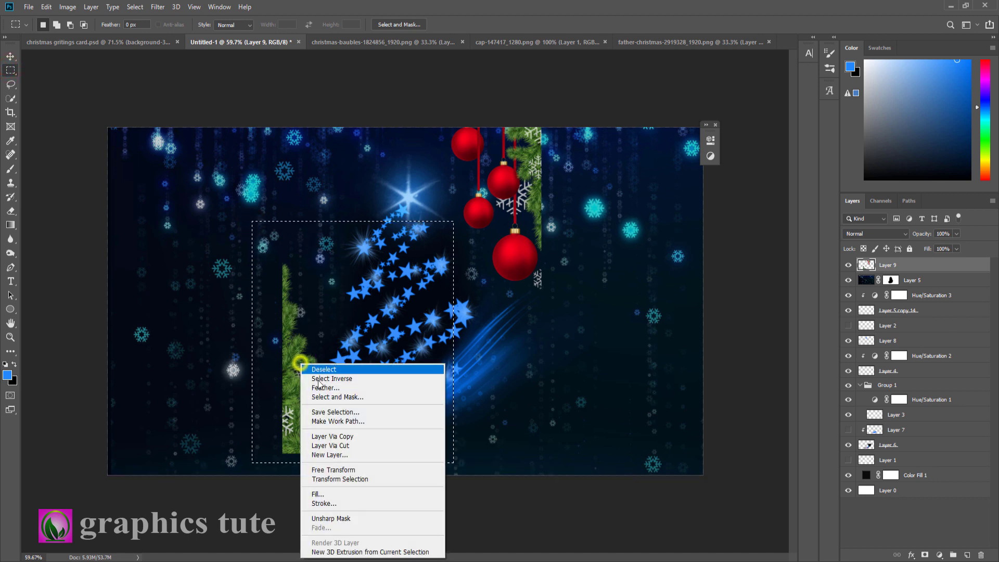
left_click(341, 446)
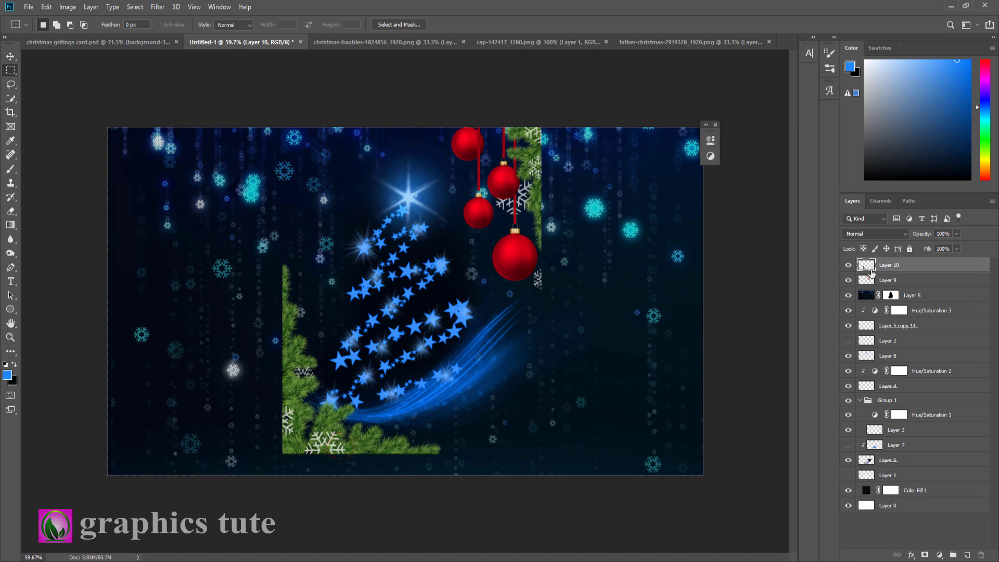
left_click(11, 56)
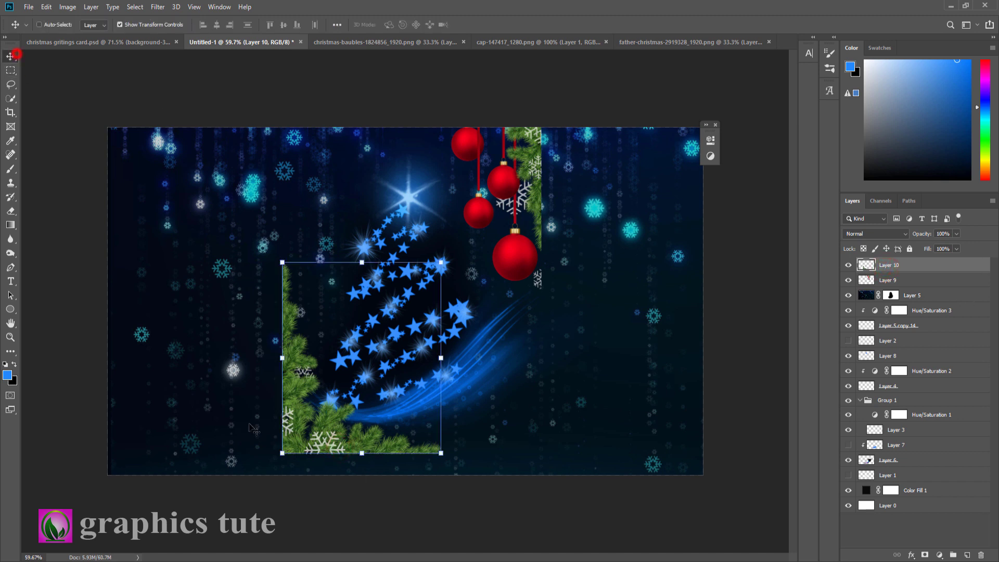
Move the Layer 10 fir branches into the card's lower-left corner and the Layer 9 baubles into its upper-right corner
left_click_drag(306, 434, 146, 458)
left_click(913, 284)
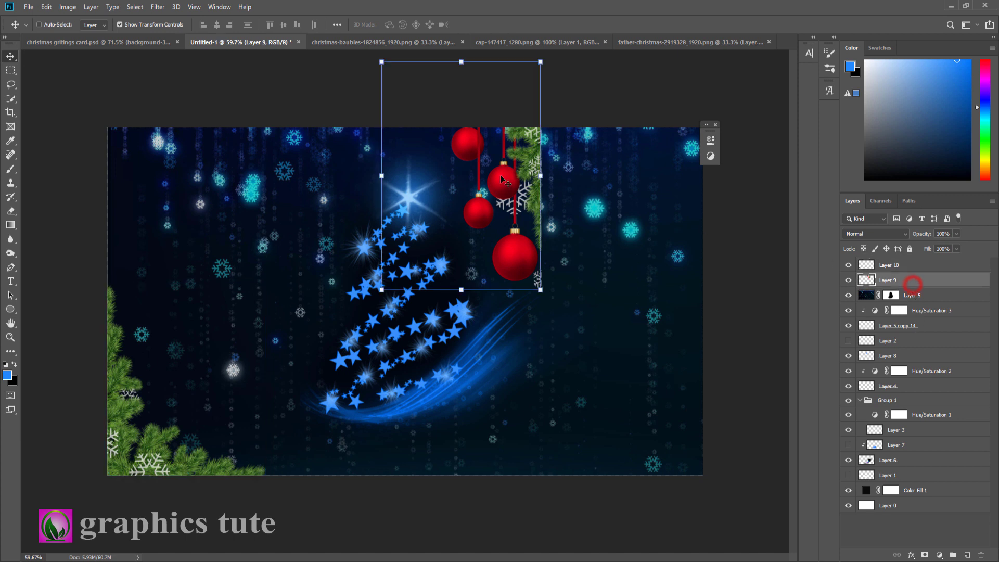
left_click_drag(504, 181, 623, 253)
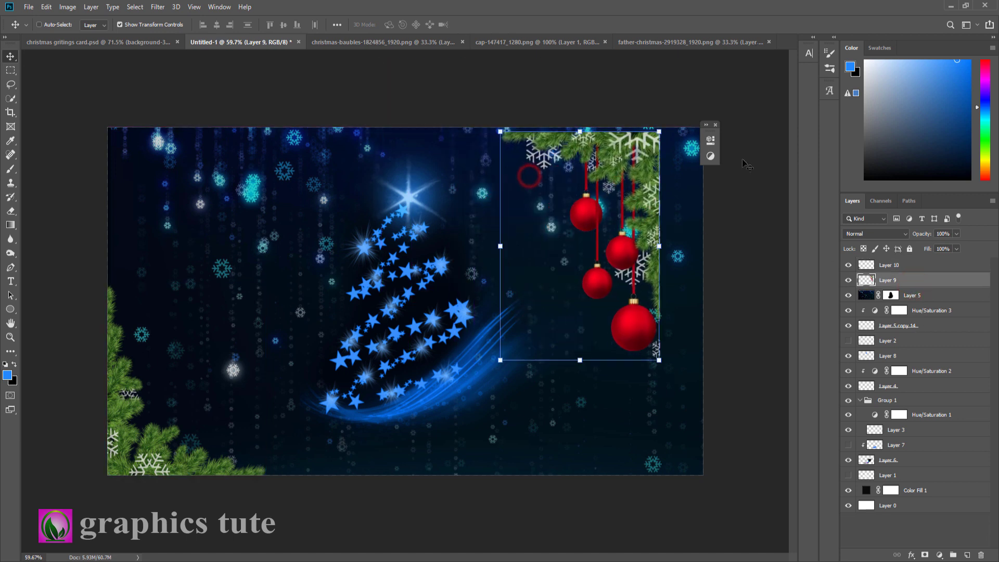
left_click(715, 126)
left_click_drag(636, 197, 680, 190)
Draw a rectangle shape about 1871 × 1019 px above Layer 10, just inside the card's edges
left_click(899, 265)
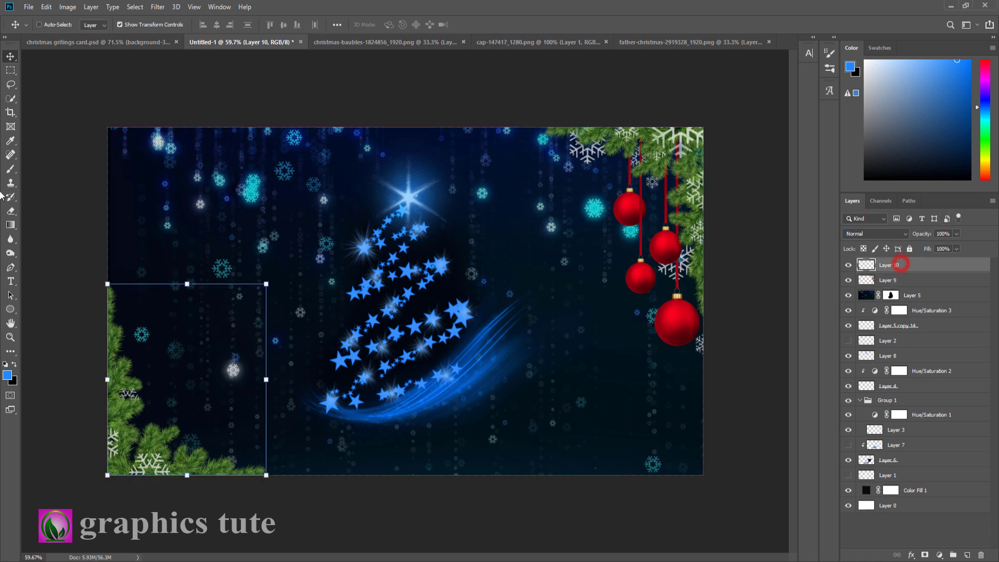
right_click(11, 309)
left_click(46, 310)
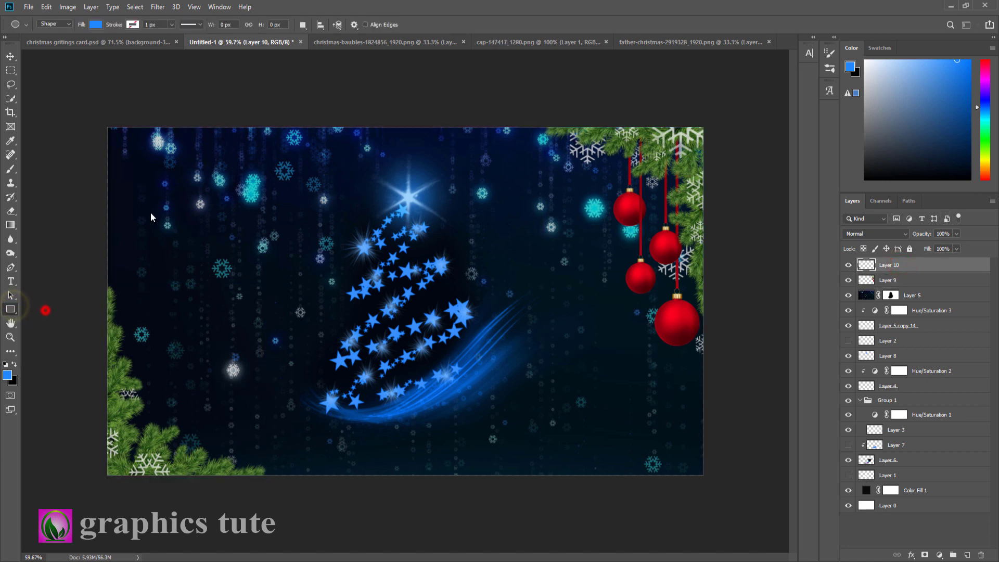
left_click_drag(114, 136, 694, 463)
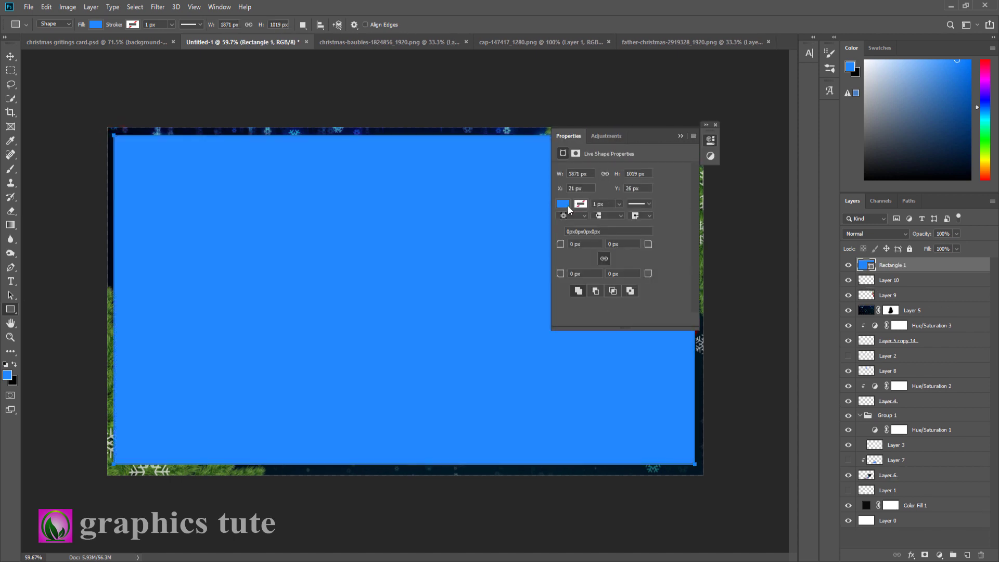
Remove the rectangle's fill and give it a red stroke
left_click(564, 203)
left_click(569, 224)
left_click(581, 204)
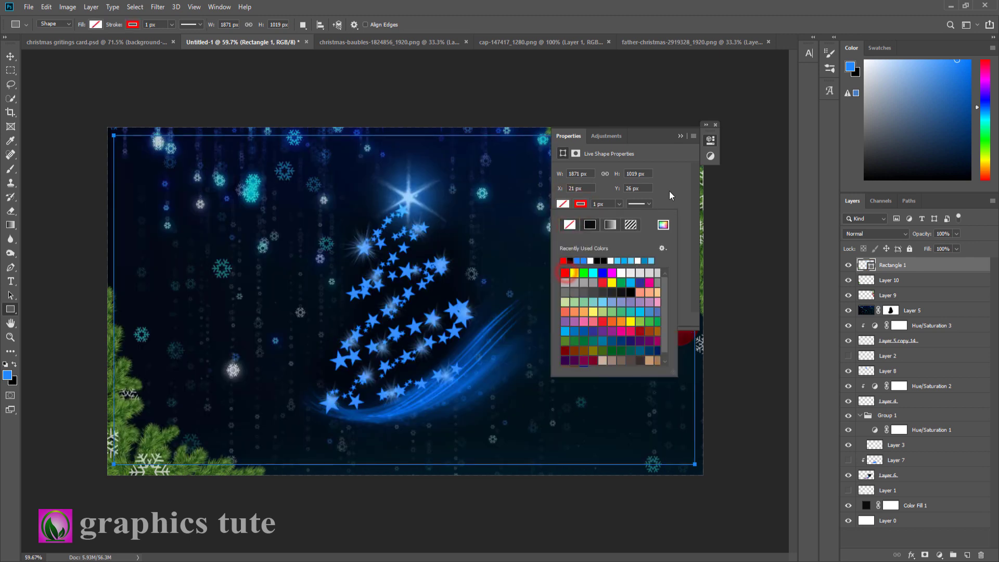
left_click(565, 272)
Set the rectangle frame's stroke width to 8.25 px
left_click(619, 204)
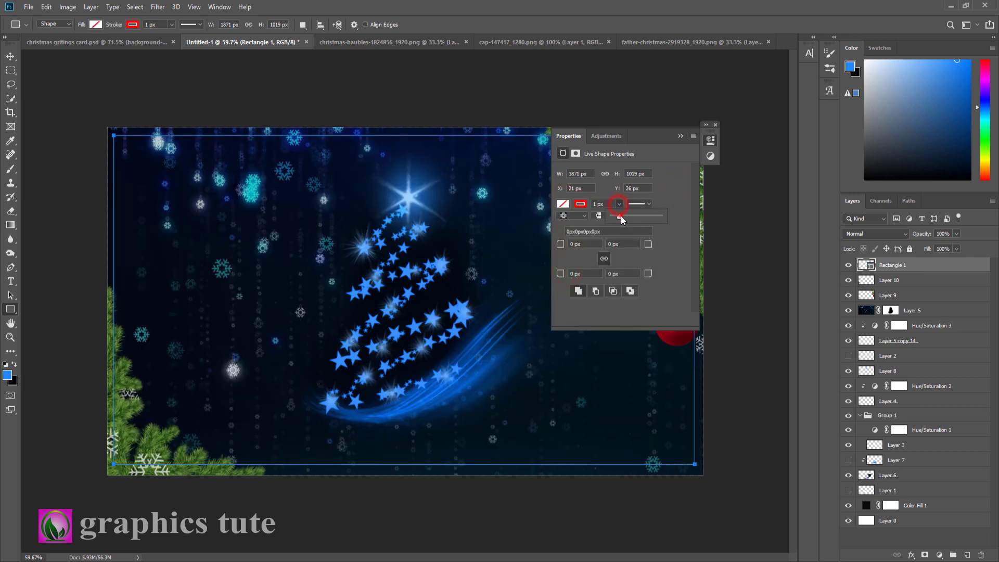
left_click_drag(621, 219, 625, 215)
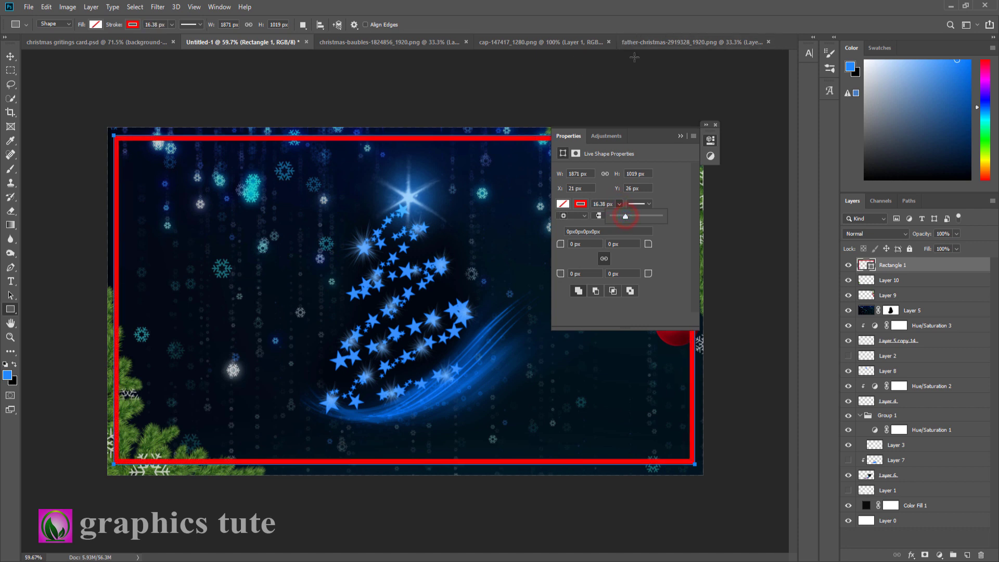
left_click(681, 137)
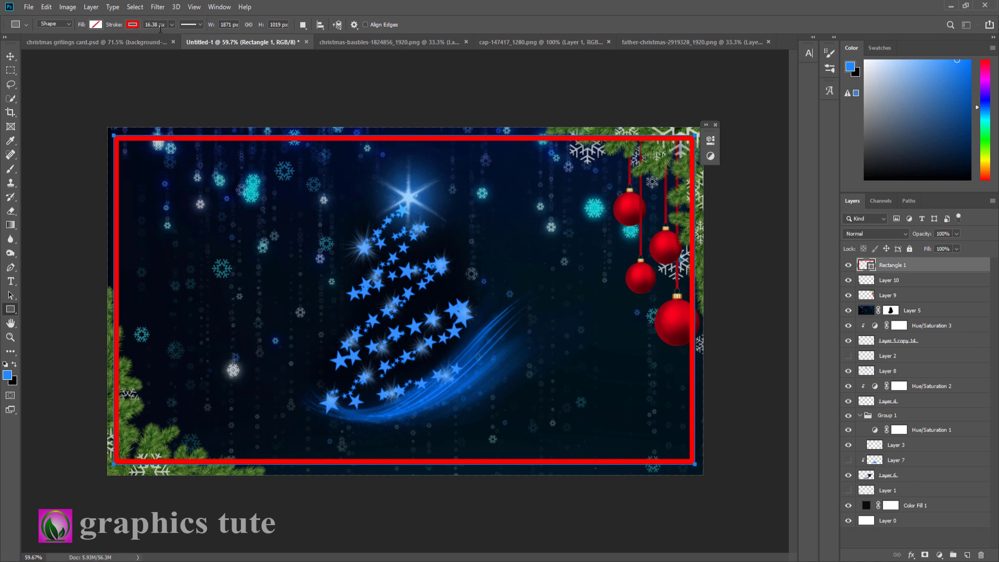
left_click(172, 24)
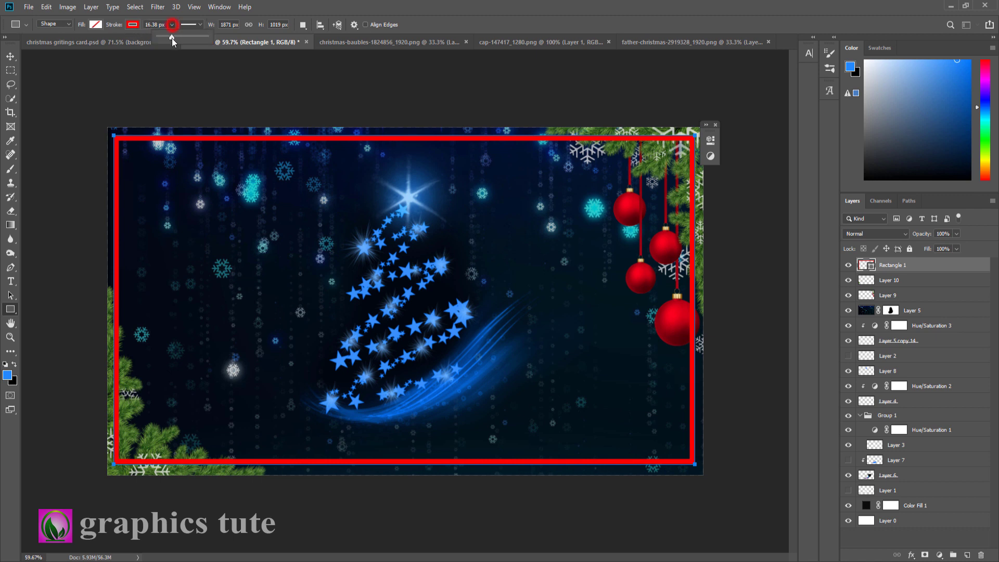
left_click_drag(172, 42, 163, 31)
left_click(504, 25)
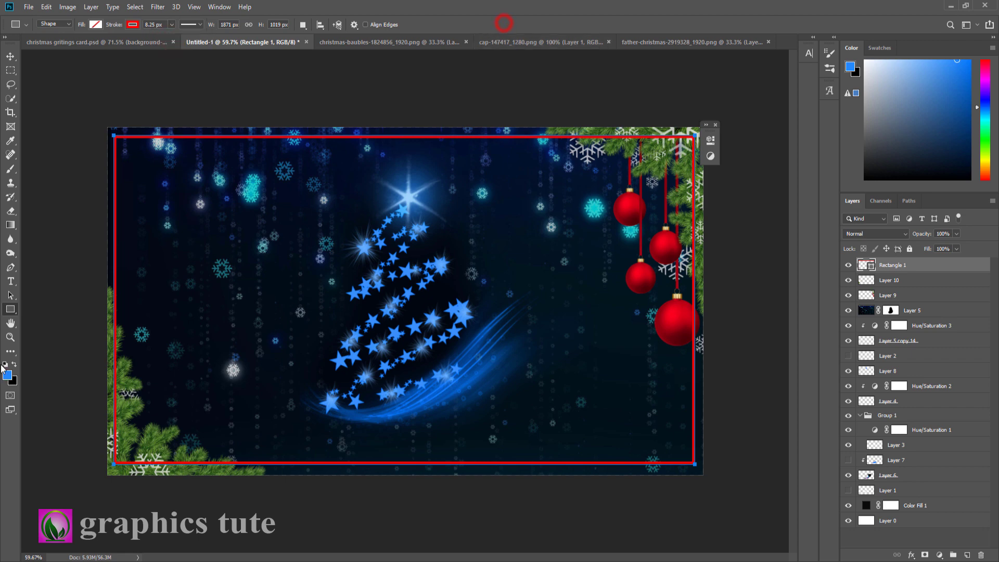
Close the christmas-baubles-1824856_1920.png document
left_click(10, 337)
mouse_move(439, 357)
left_mouse_down()
mouse_move(420, 346)
mouse_move(443, 348)
left_mouse_up()
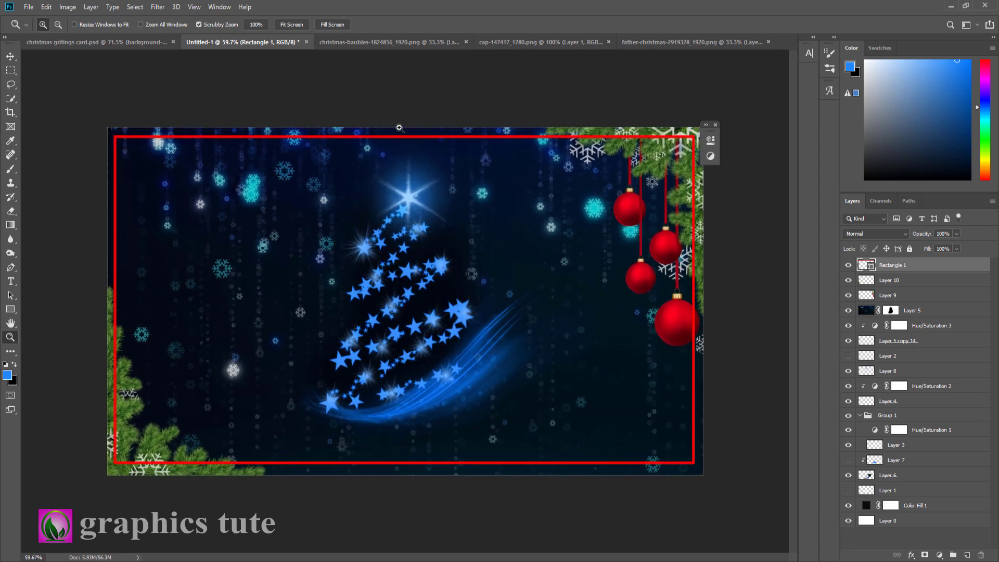
left_click(408, 43)
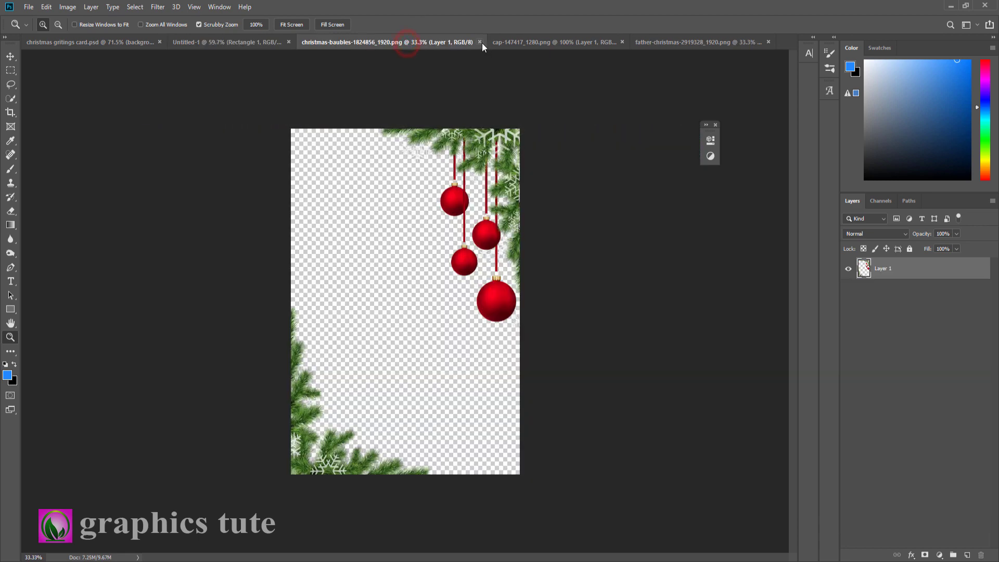
left_click(480, 43)
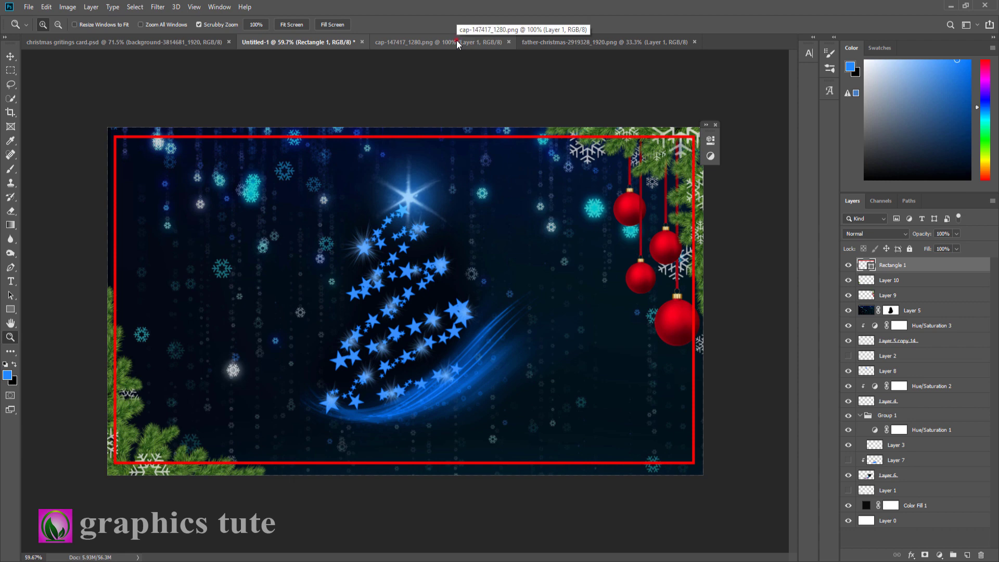
Look over the cap and Father Christmas images and compare the card with the finished christmas gritings card.psd
left_click(456, 42)
left_click(561, 41)
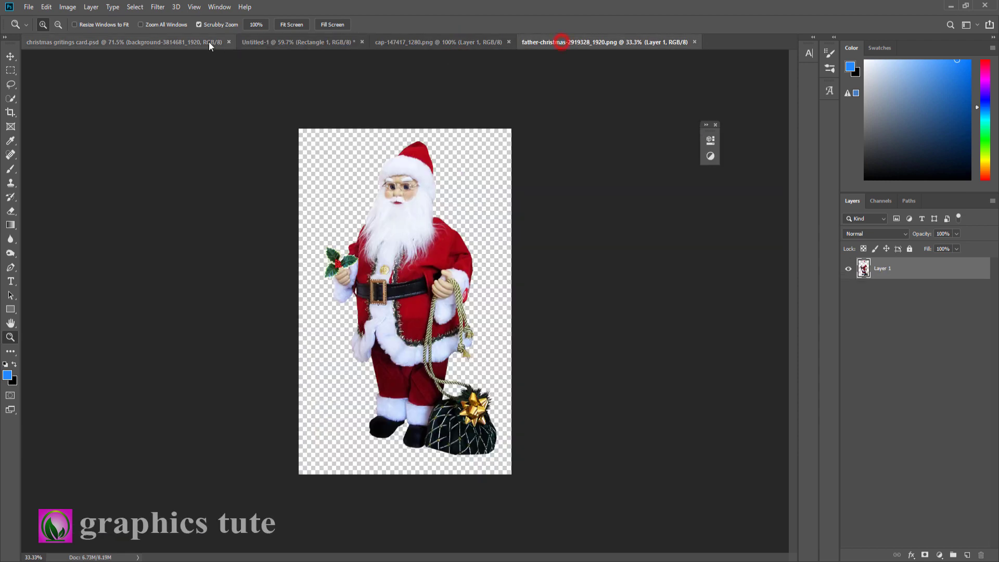
left_click(210, 44)
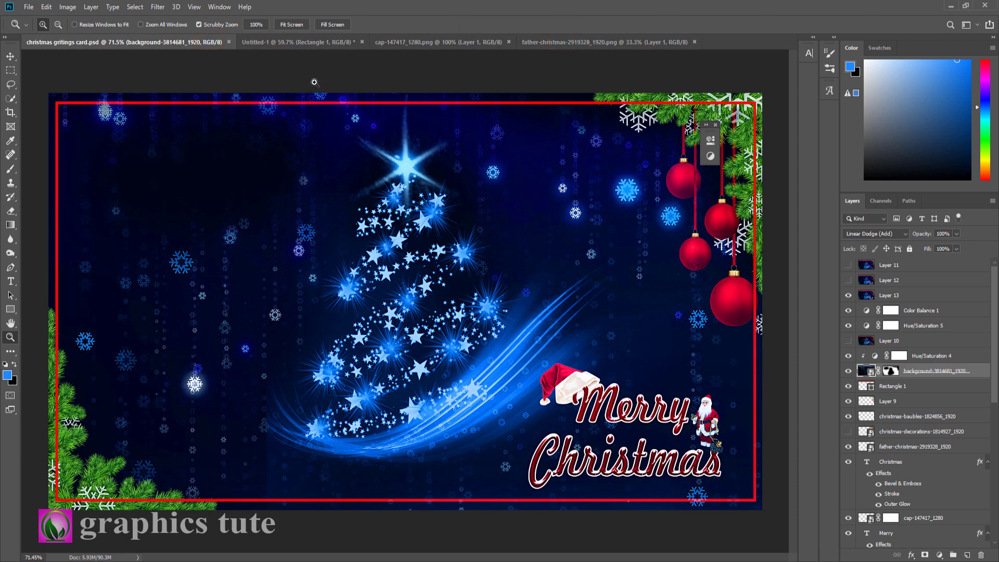
left_click(283, 46)
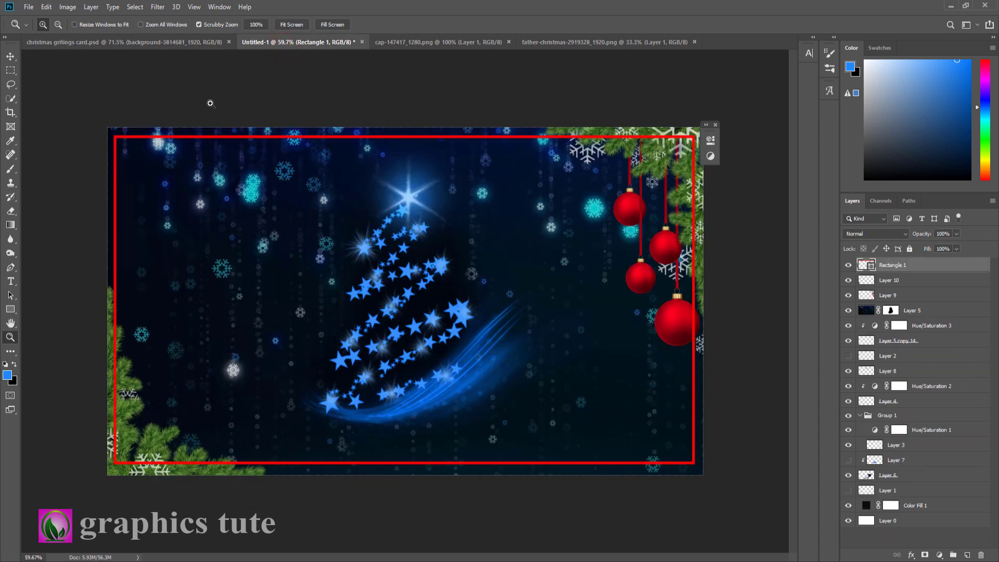
left_click(144, 45)
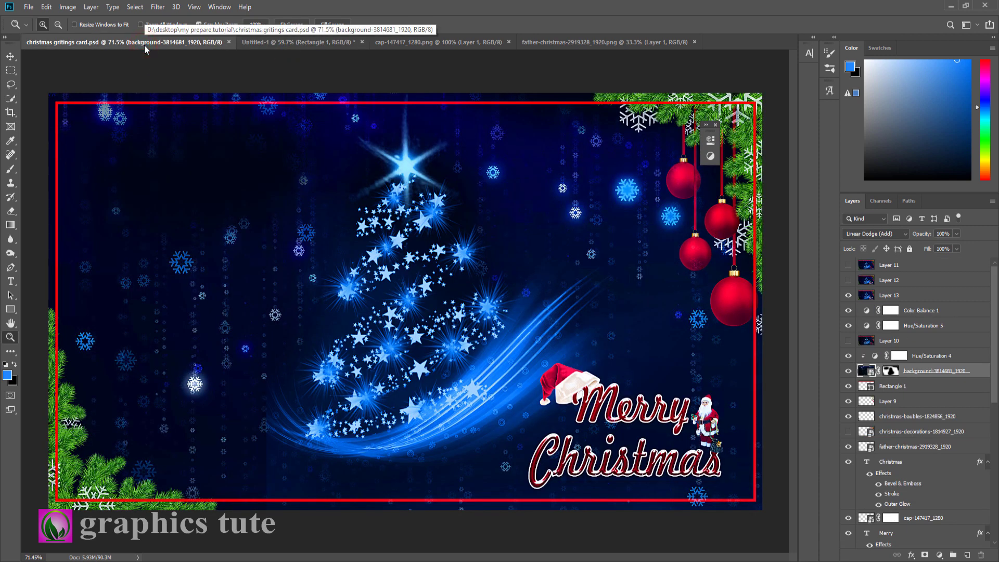
left_click(277, 47)
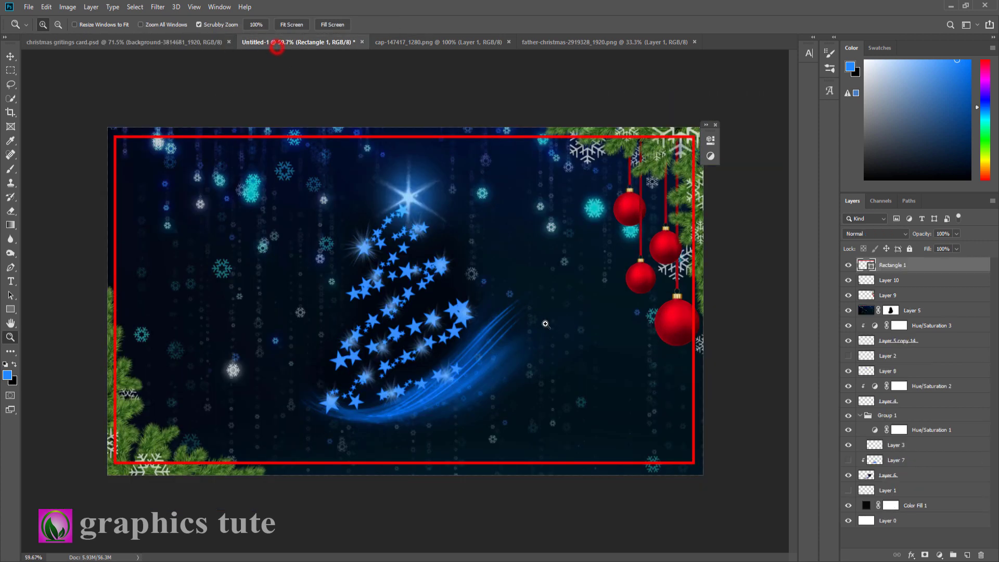
Add the blue text "merry" in Freehand521 BT at 102.08 pt above Layer 10, beside the light wave's lower end
left_click_drag(454, 305, 464, 318)
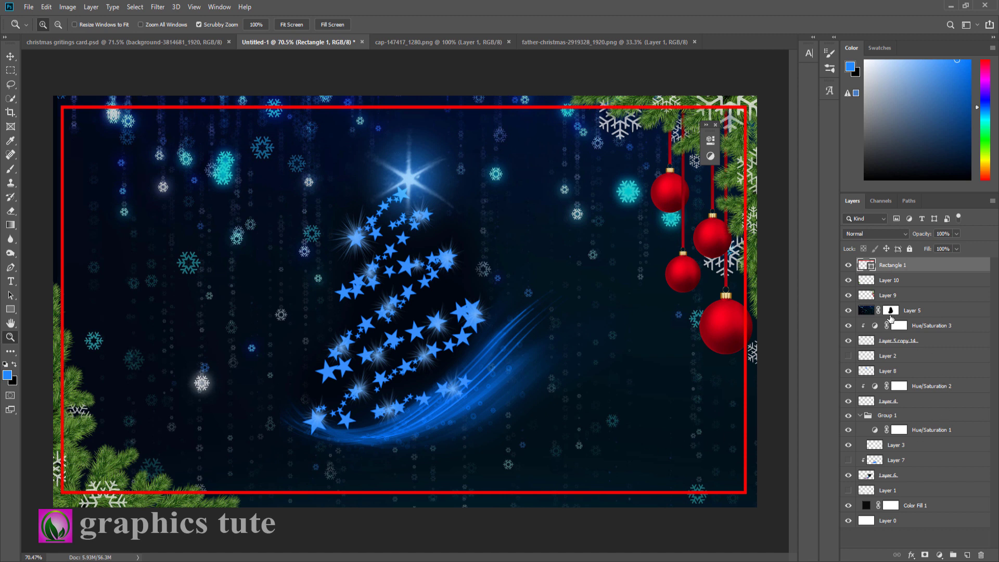
left_click(12, 281)
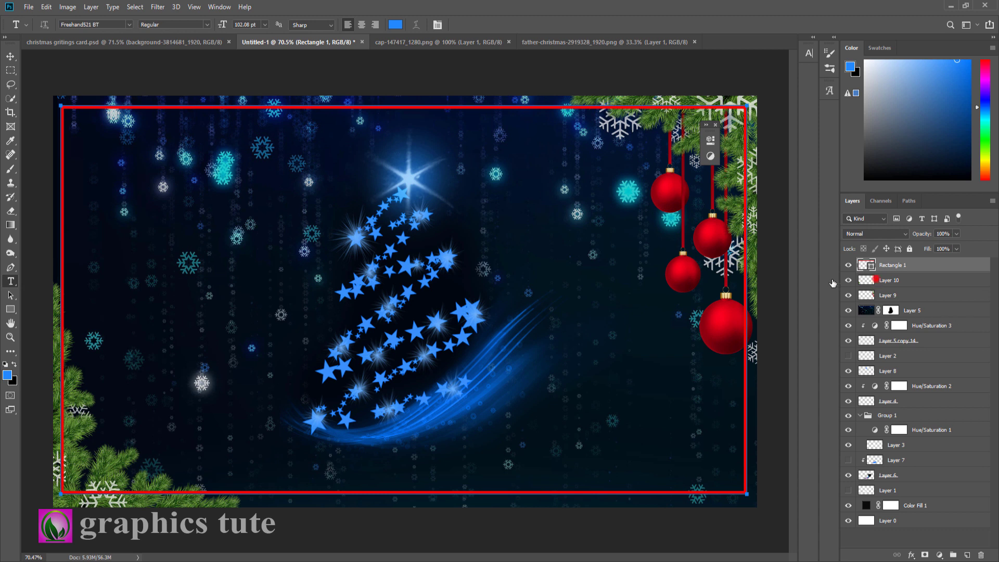
left_click(866, 280)
left_click(506, 417)
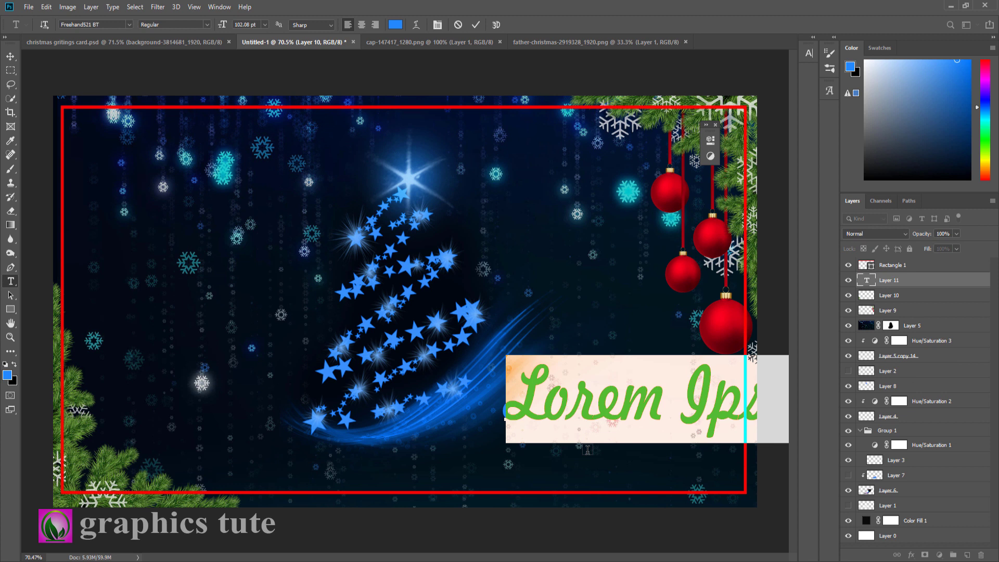
type("merry")
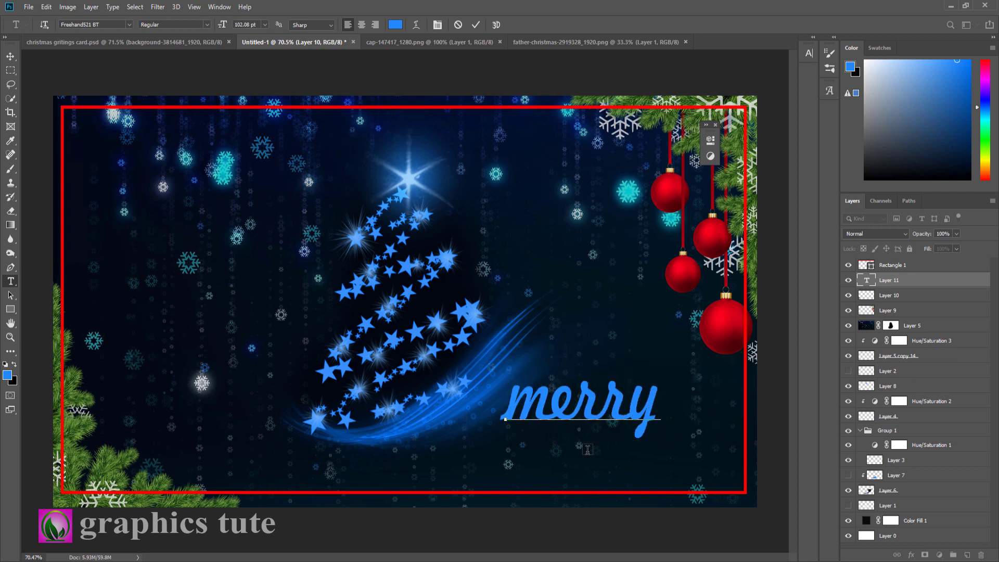
left_click(476, 24)
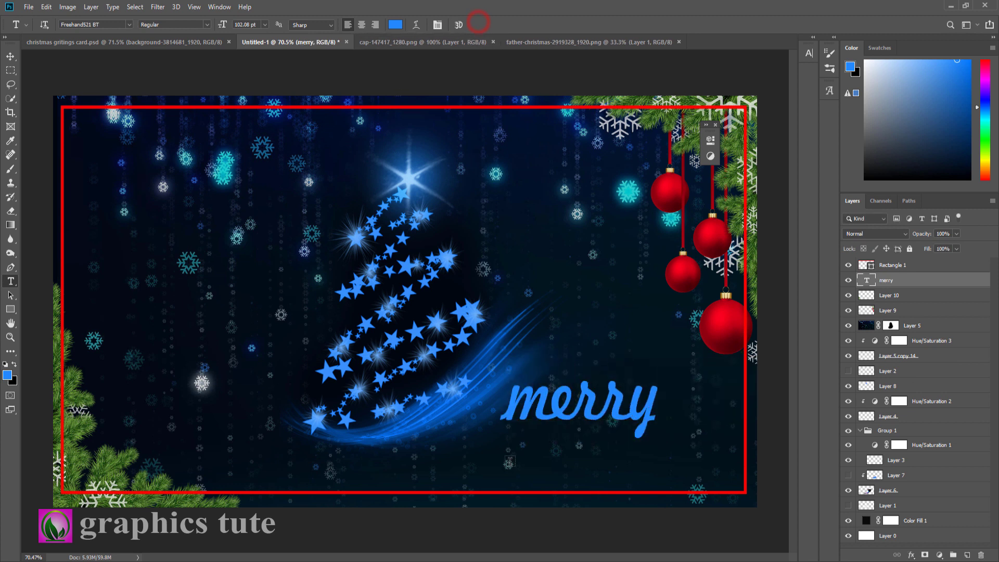
Add the text "Christmas" on its own layer just below "merry"
left_click(499, 459)
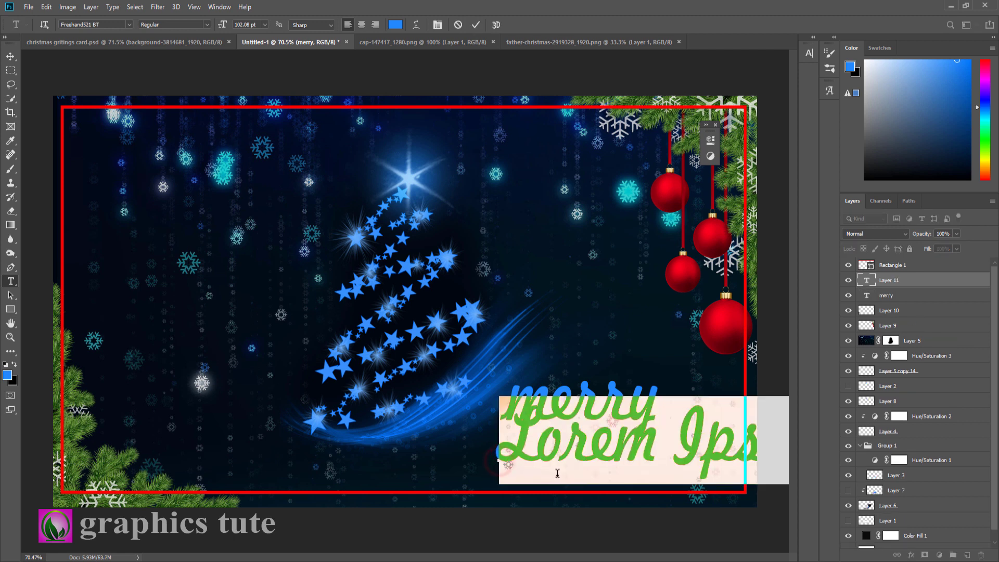
type("Chris")
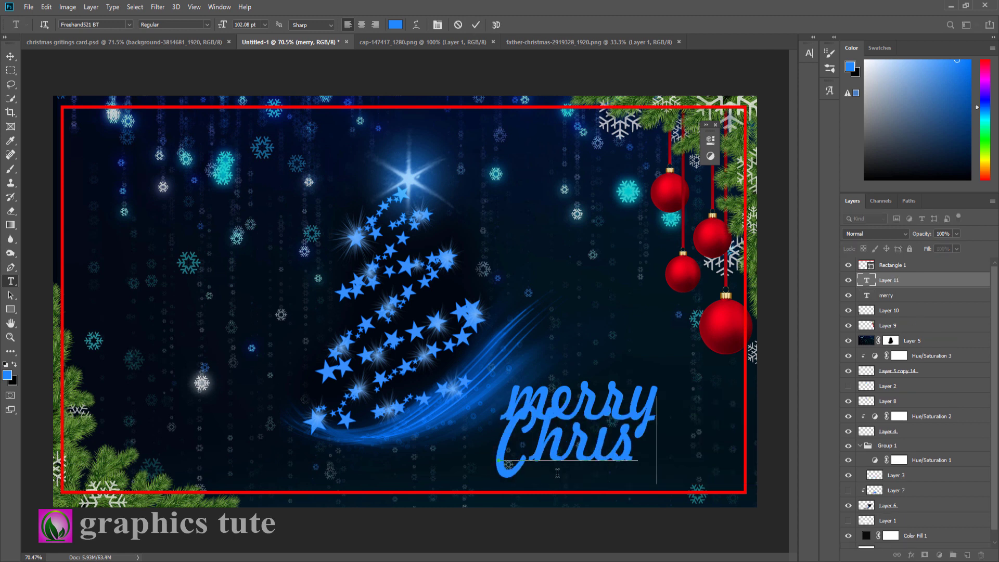
type("tmas")
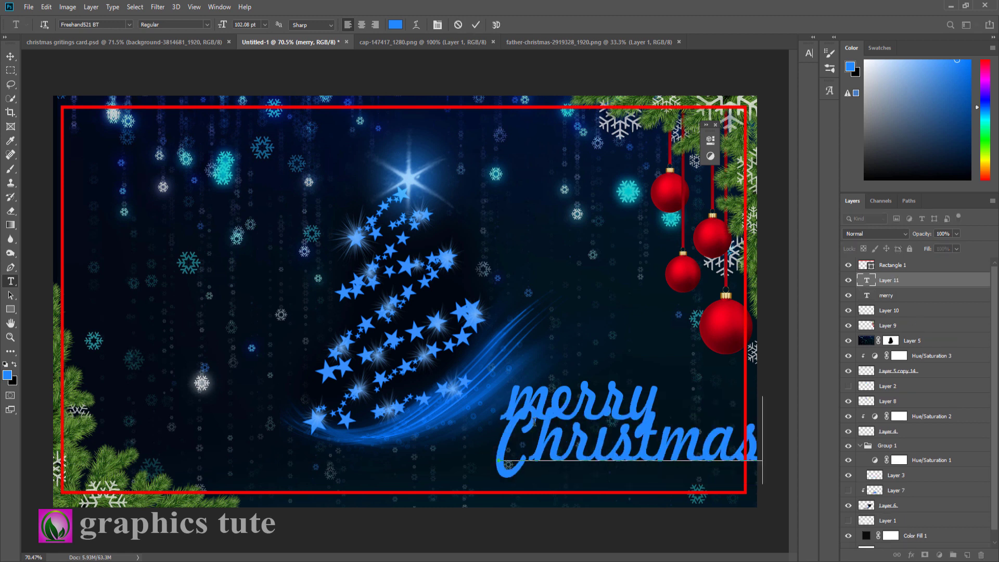
left_click(475, 25)
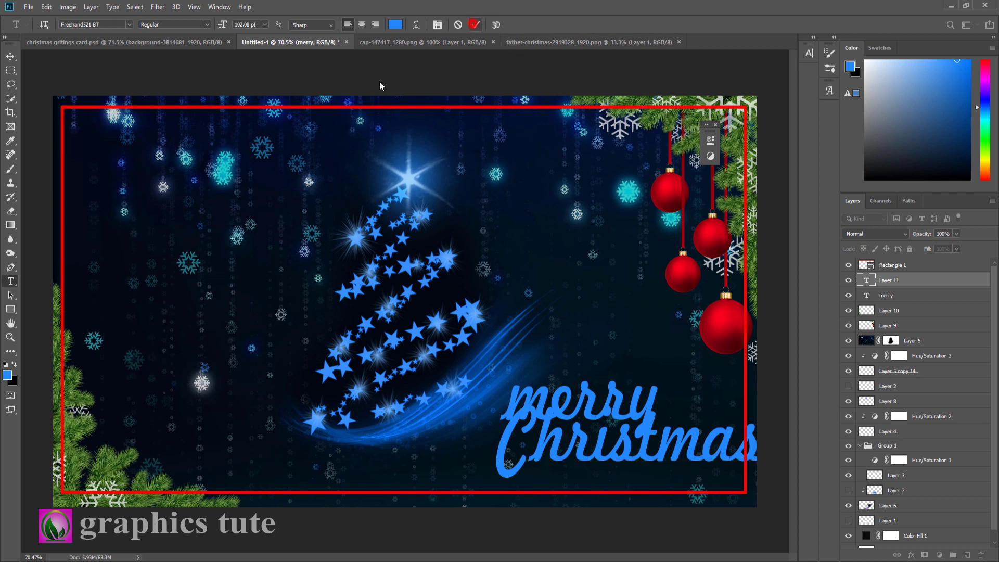
Scale the "merry" text to 87.48% and move it up and to the right above "Christmas"
left_click(11, 55)
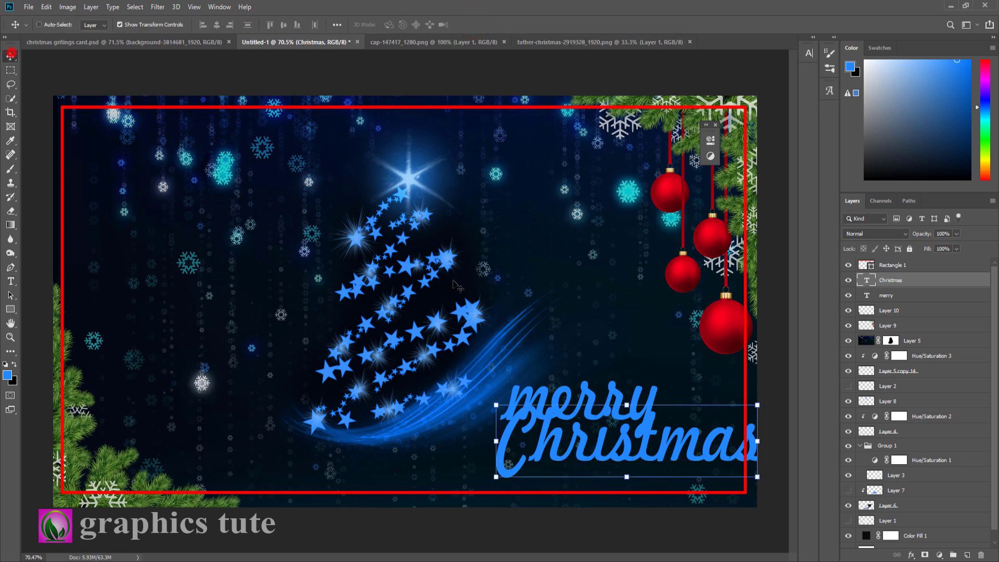
left_click(878, 292)
mouse_move(628, 401)
left_mouse_down()
mouse_move(667, 368)
mouse_move(654, 348)
mouse_move(622, 390)
mouse_move(638, 385)
left_mouse_up()
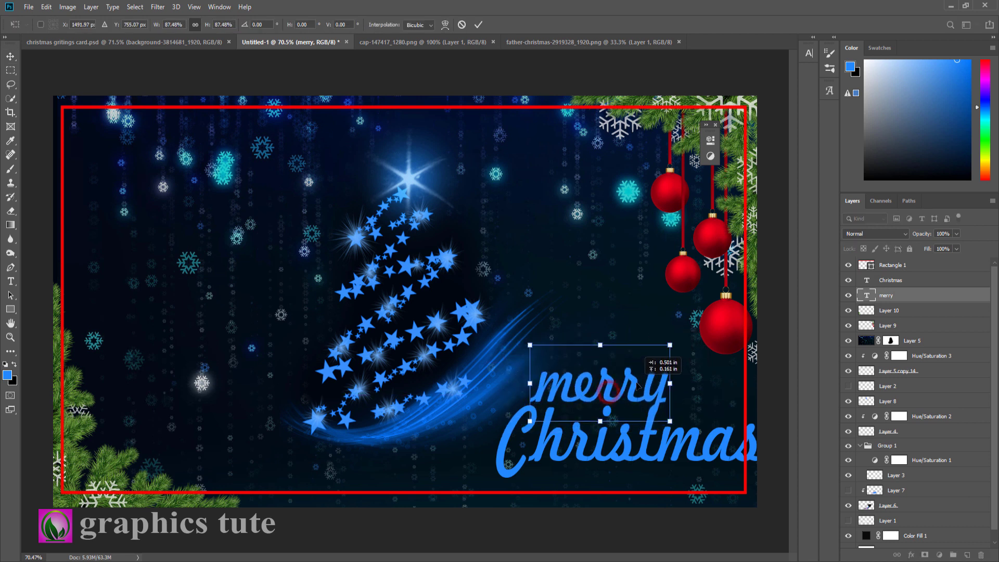
left_click(478, 24)
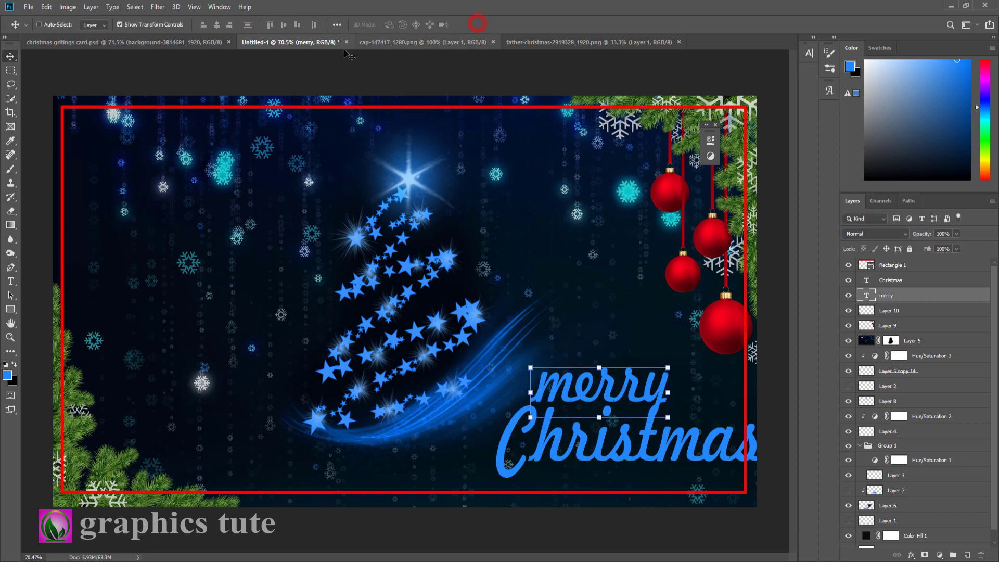
Scale down the "Christmas" text to fit inside the red frame and place it directly beneath "merry"
left_click(891, 282)
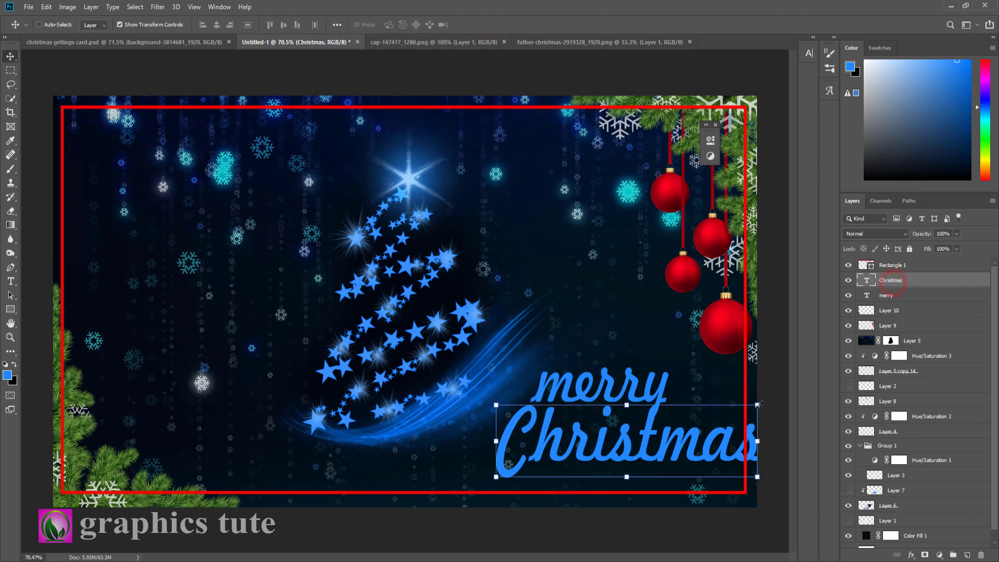
key("ctrl+t")
left_click_drag(760, 409, 652, 438)
left_click_drag(682, 408, 707, 400)
left_click_drag(673, 443, 662, 451)
left_click(478, 25)
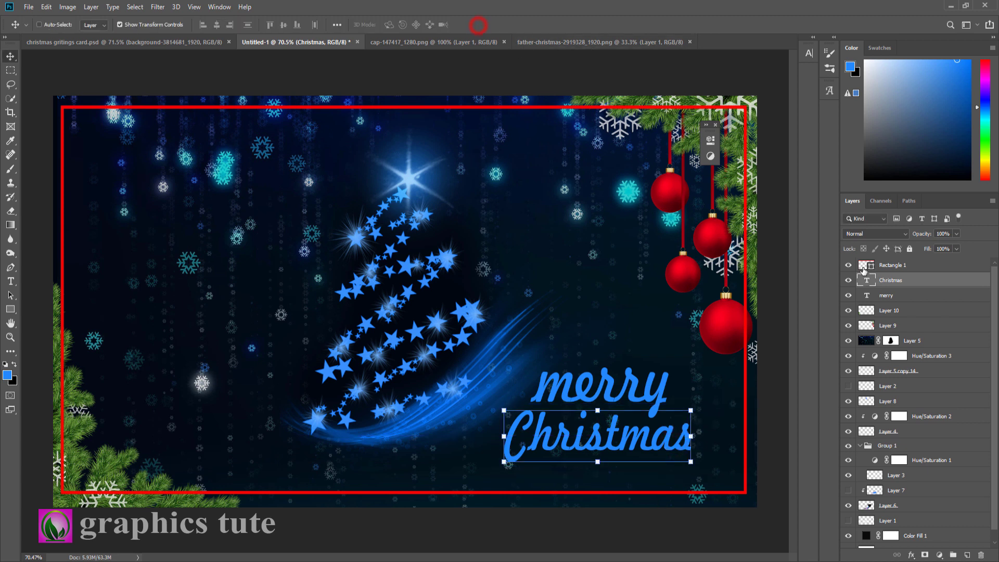
Nudge "merry" right to centre it over "Christmas" and move both text layers together closer to the frame's right side
left_click(890, 295)
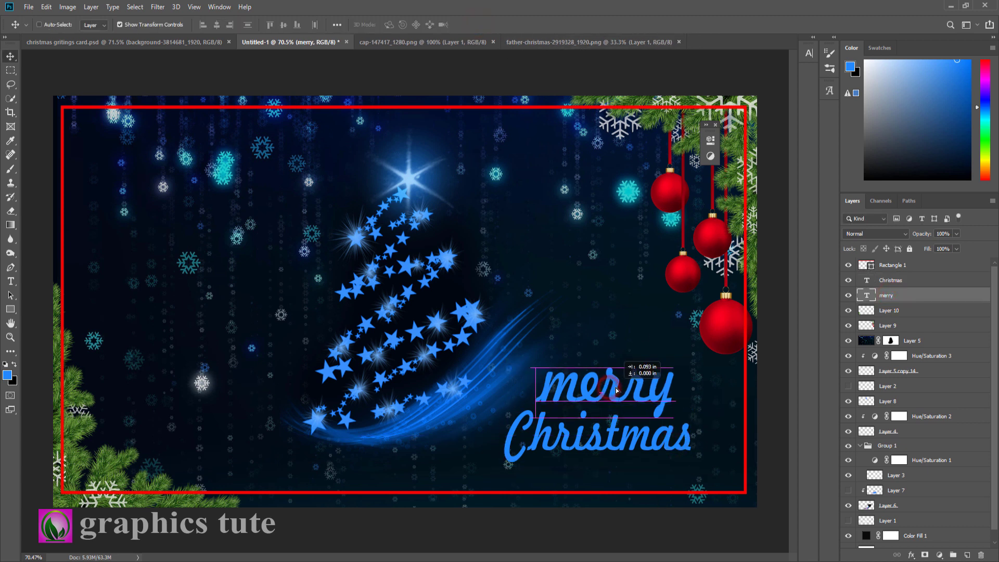
left_click(893, 280, "ctrl")
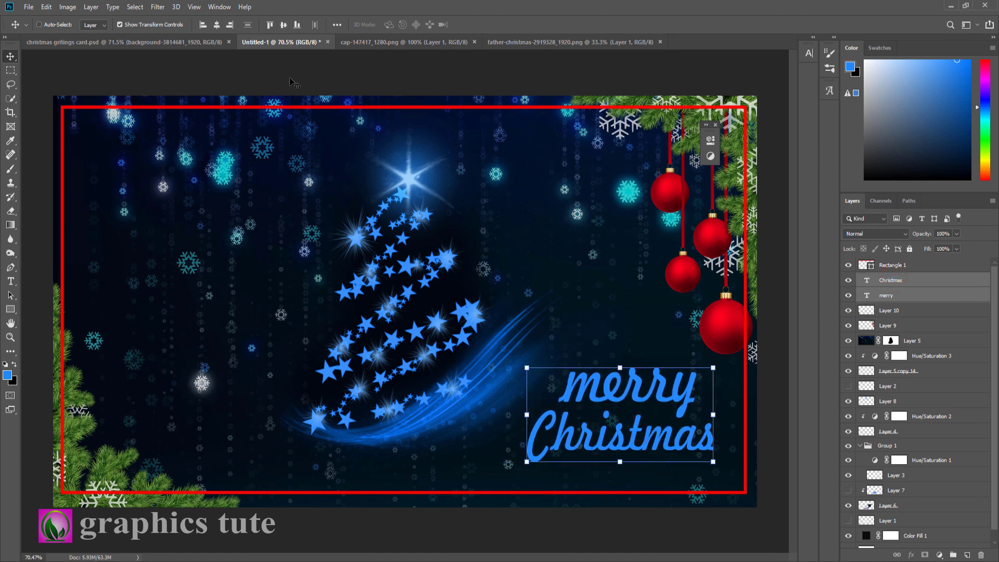
Recolour both text layers "merry" and "Christmas" with the dark red ab0014 sampled from a bauble
left_click(11, 281)
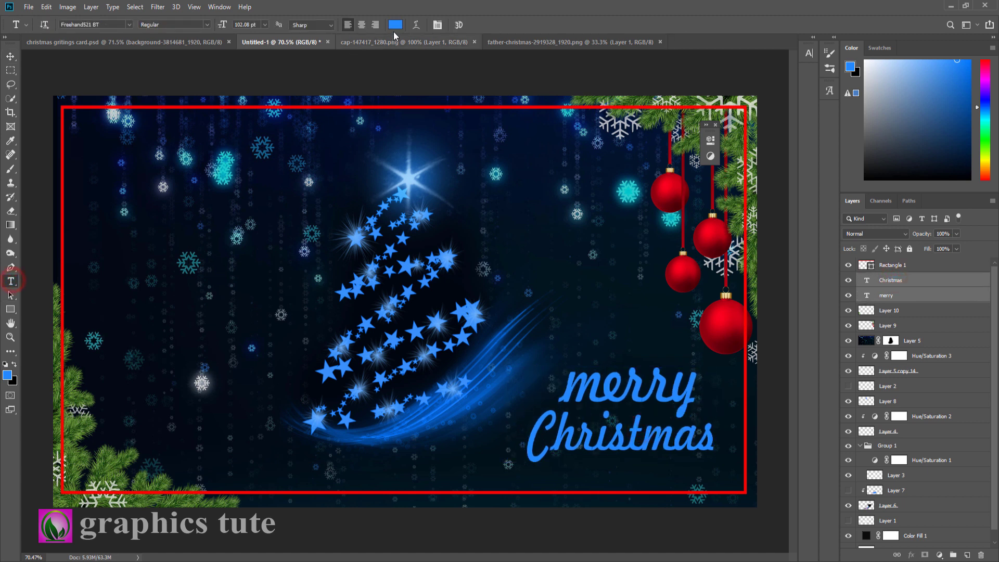
left_click(395, 25)
left_click(676, 181)
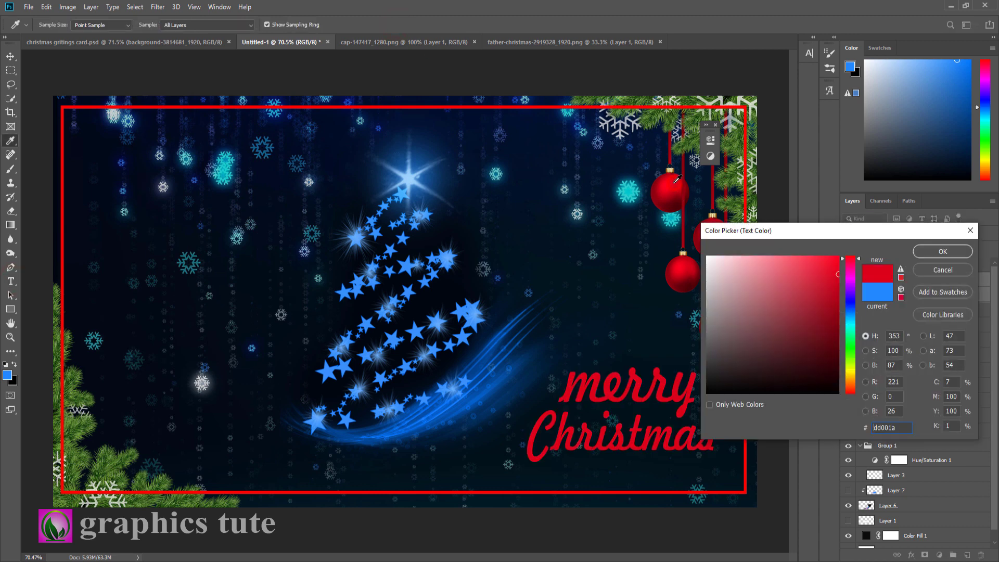
left_click(672, 204)
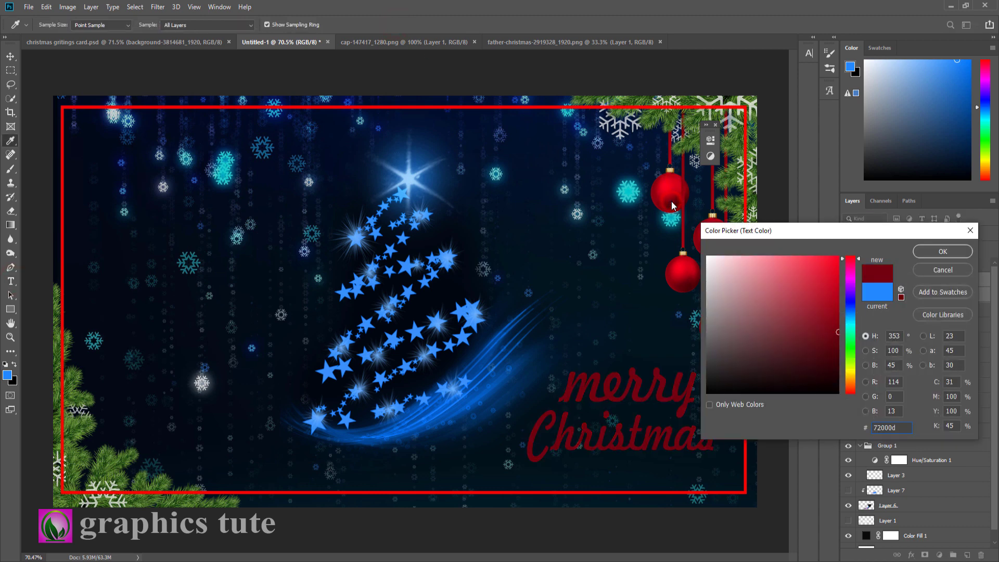
left_click(675, 193)
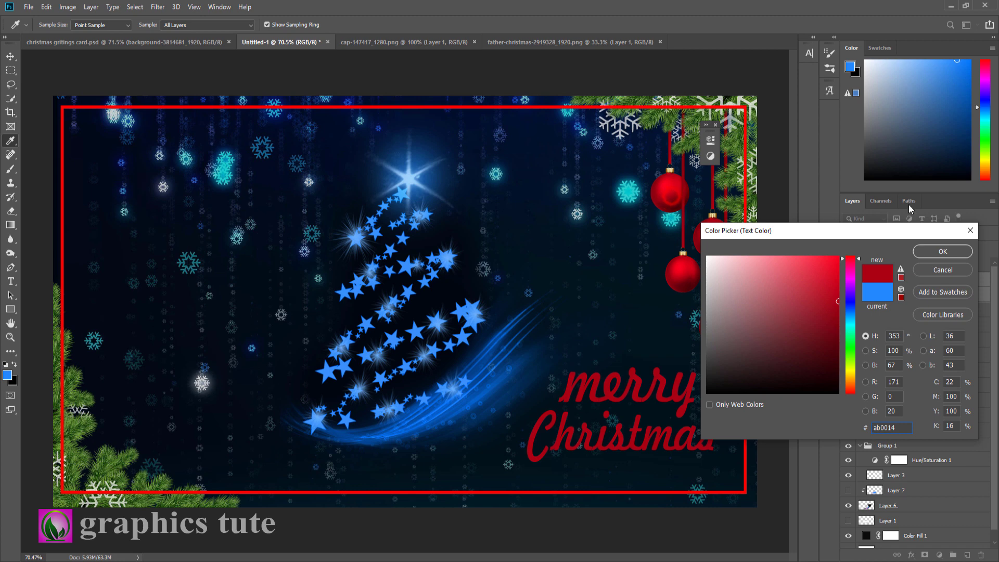
left_click(937, 252)
Add Bevel & Emboss to the "merry" layer: Inner Bevel, Smooth, depth 761%, direction Up, size 5 px, soften 0 px
left_click(912, 297)
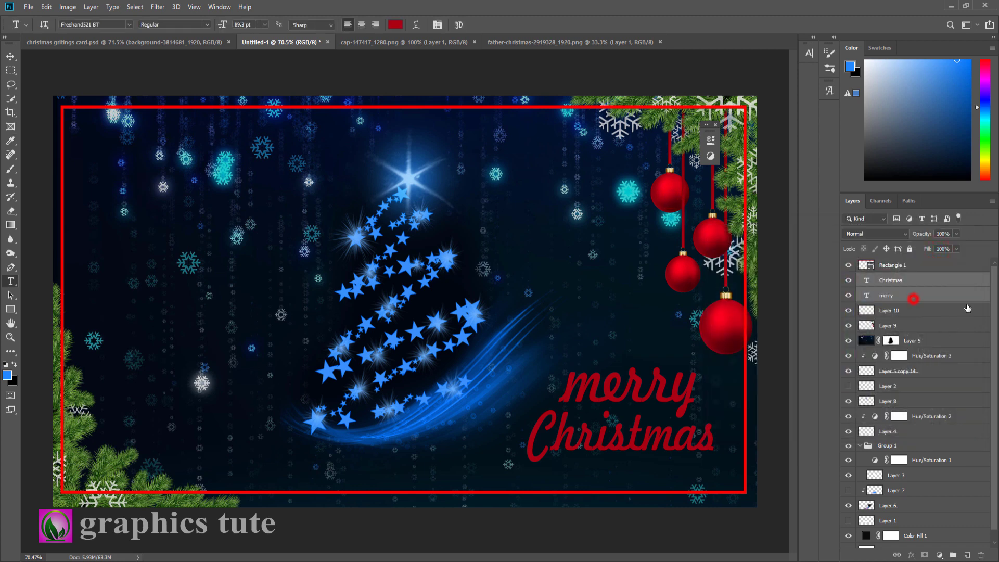
double_click(980, 298)
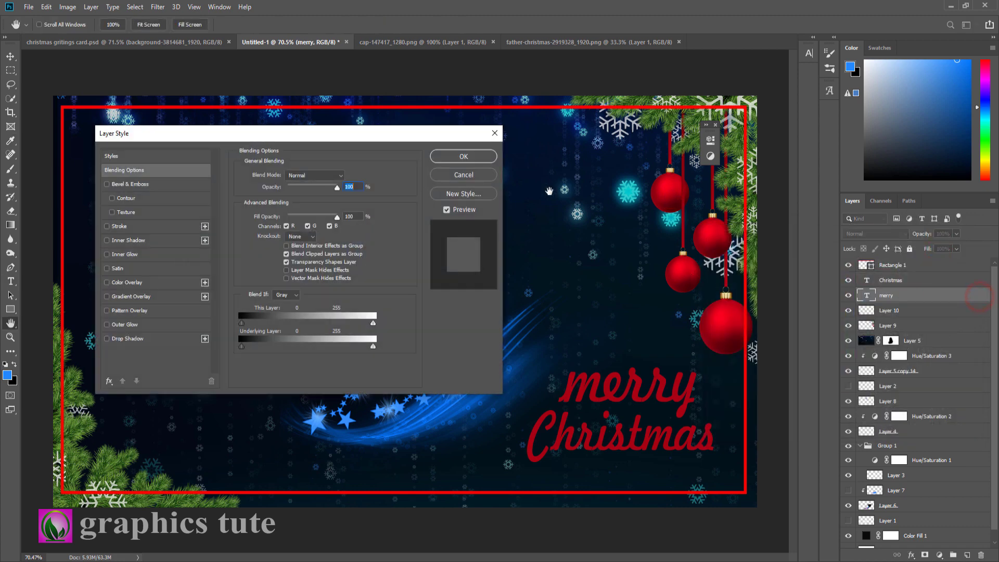
left_click(141, 184)
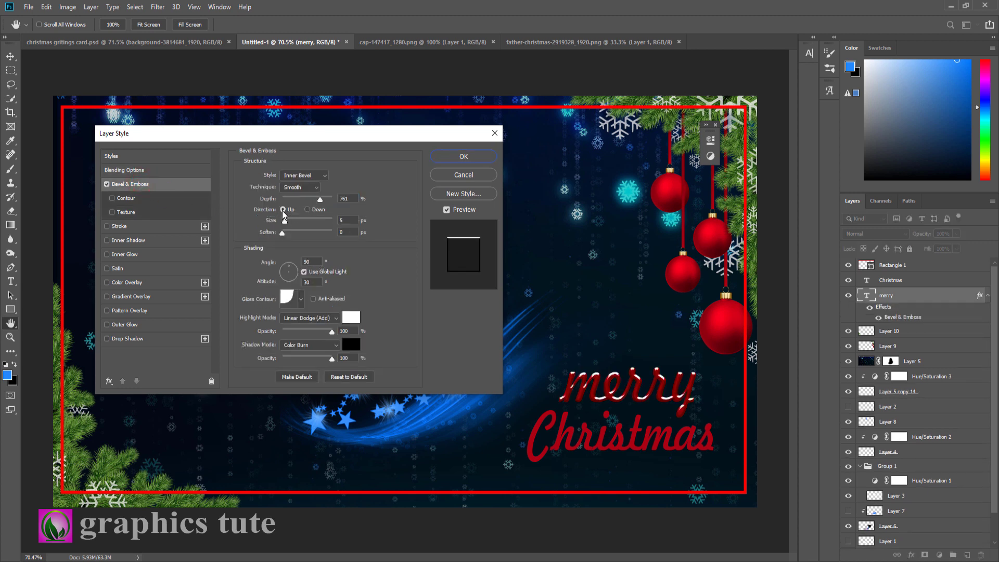
double_click(344, 199)
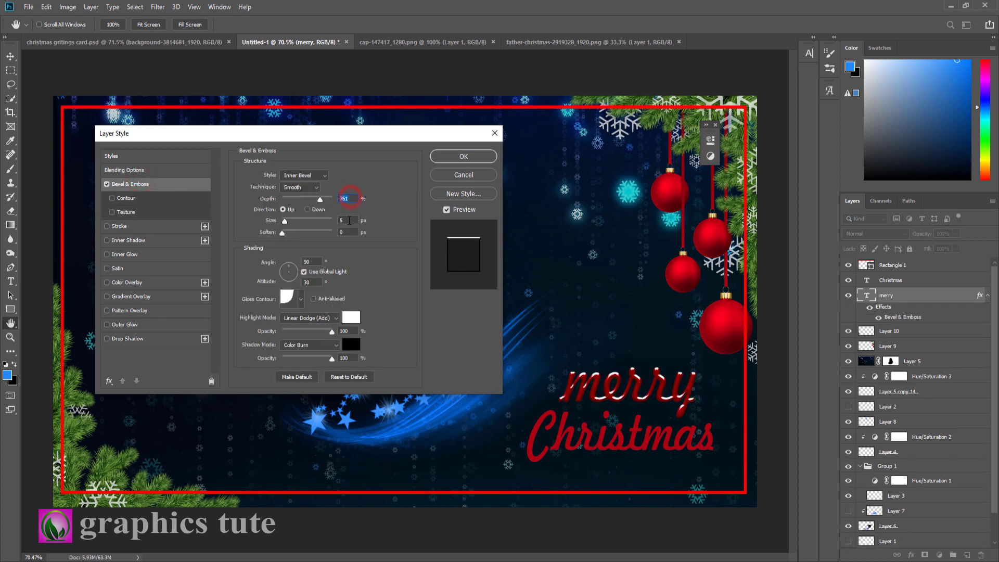
double_click(345, 220)
double_click(347, 232)
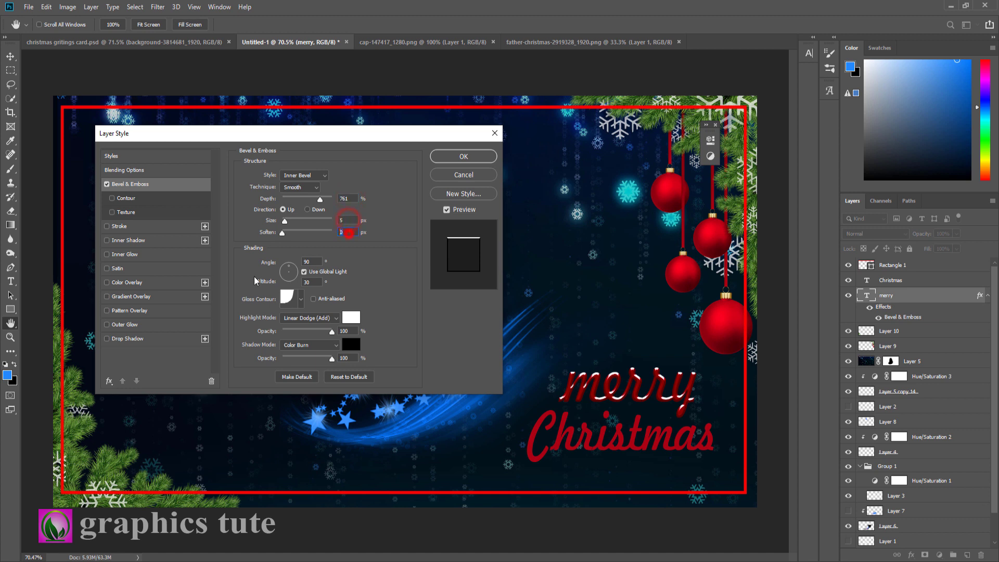
left_click(301, 300)
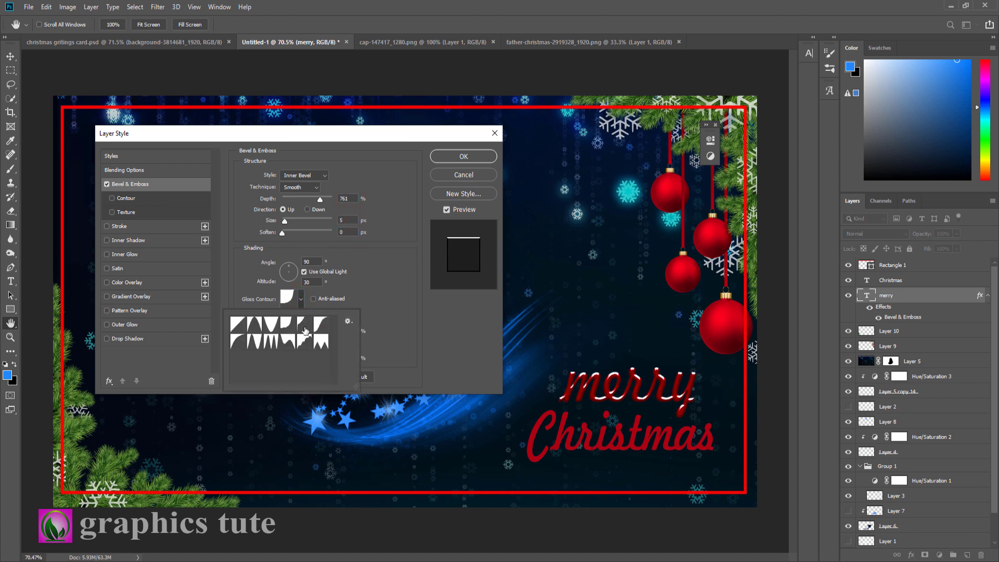
Enable the bevel's Contour at 100% range and add a 3 px white outside stroke to "merry"
left_click(126, 198)
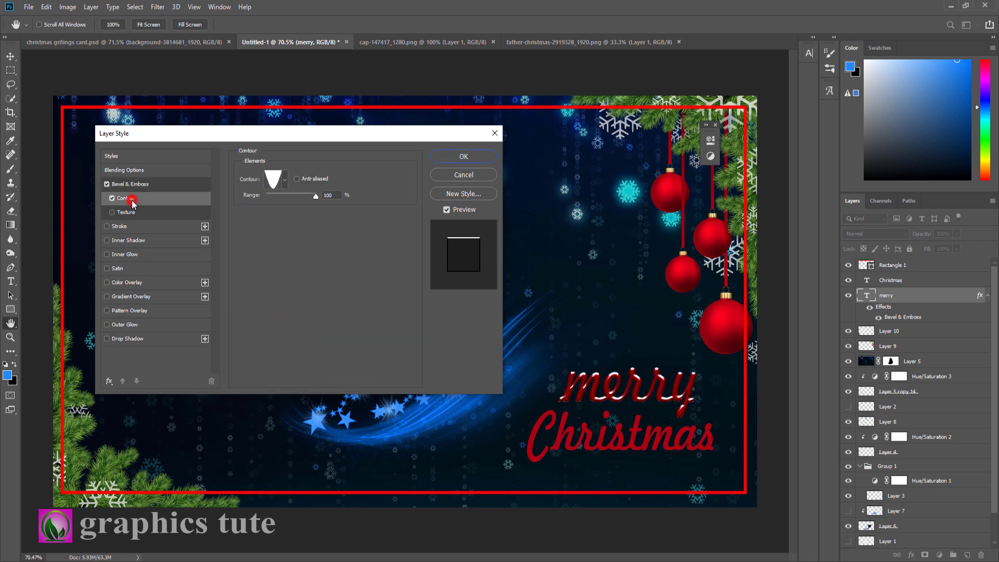
left_click(284, 182)
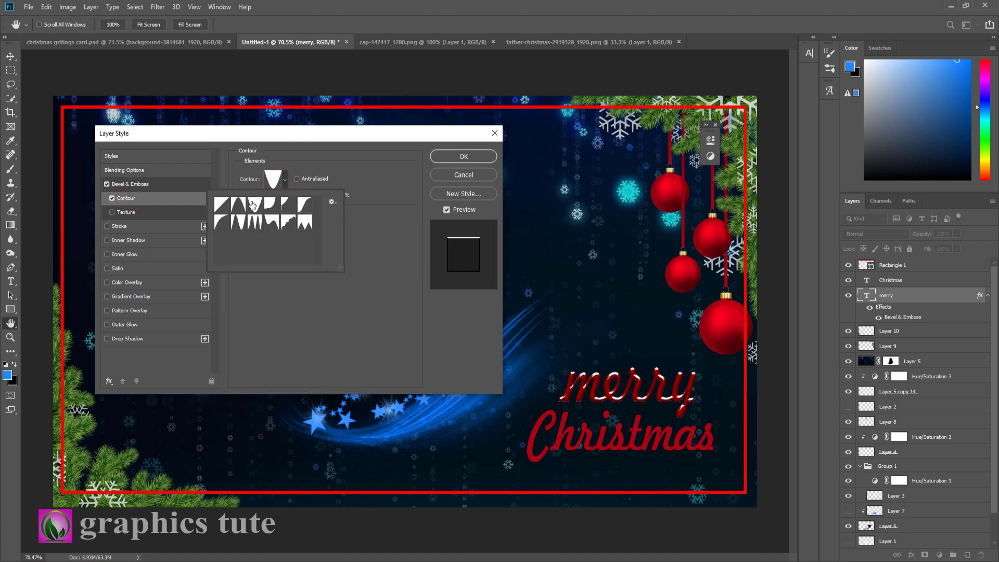
left_click(358, 175)
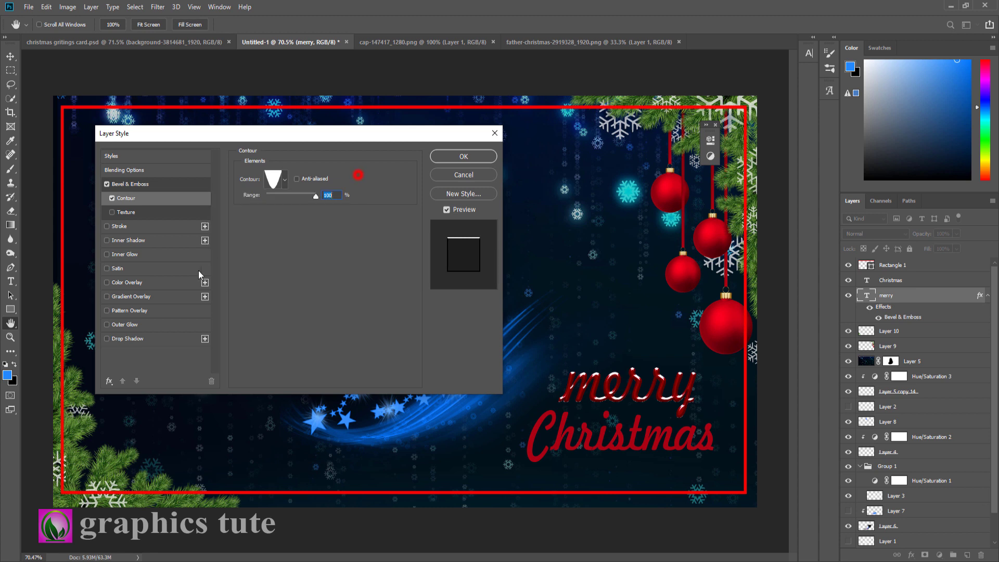
left_click(126, 227)
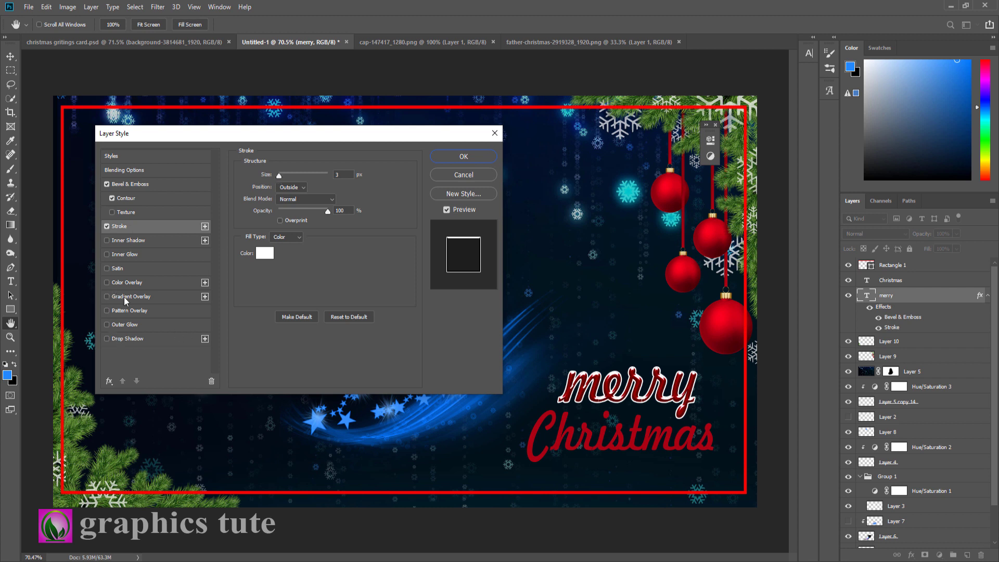
Add an outer glow in ffc7cd at 49% opacity with 6% spread to "merry" and copy its layer effects onto "Christmas"
left_click(129, 327)
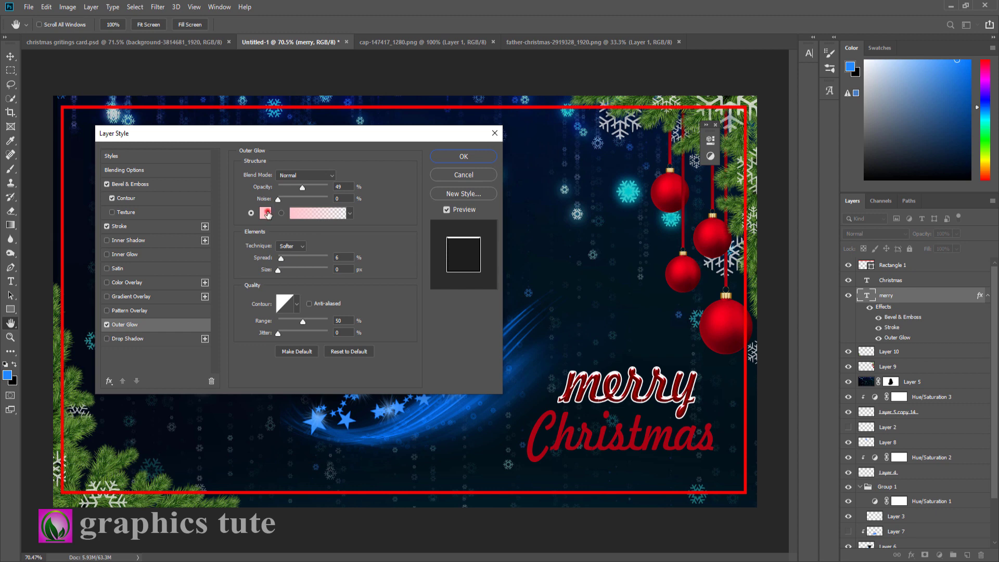
left_click(266, 213)
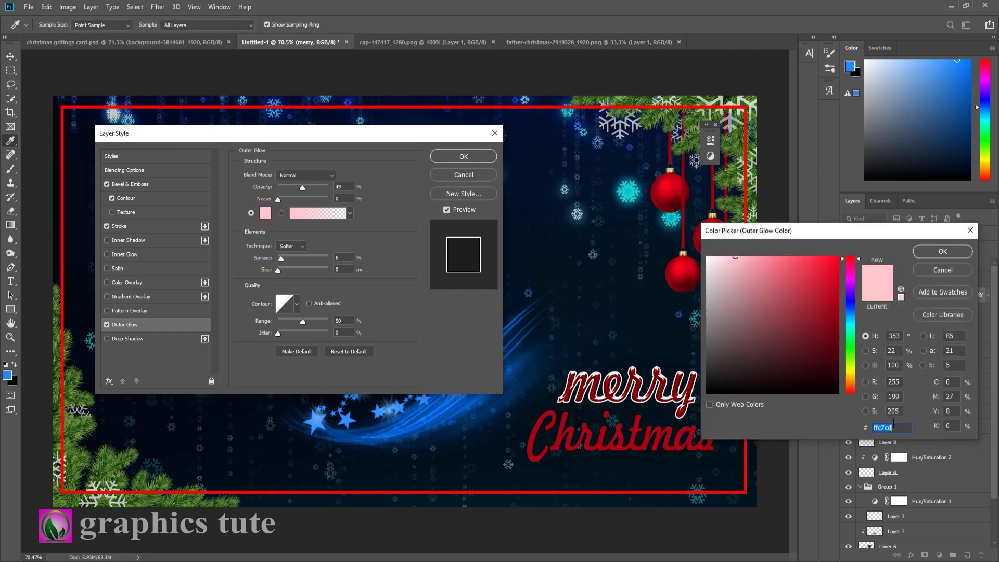
left_click(947, 251)
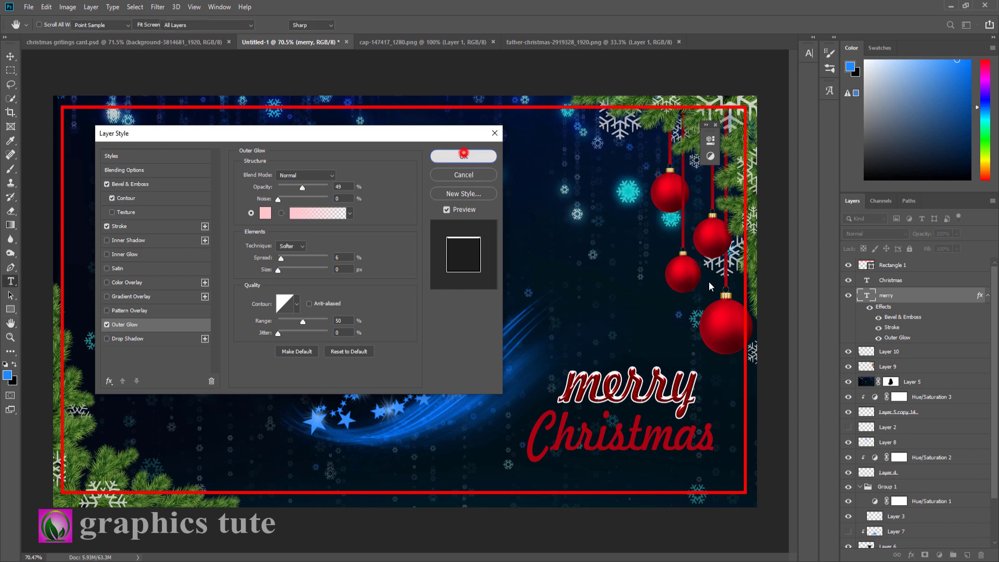
left_click(464, 157)
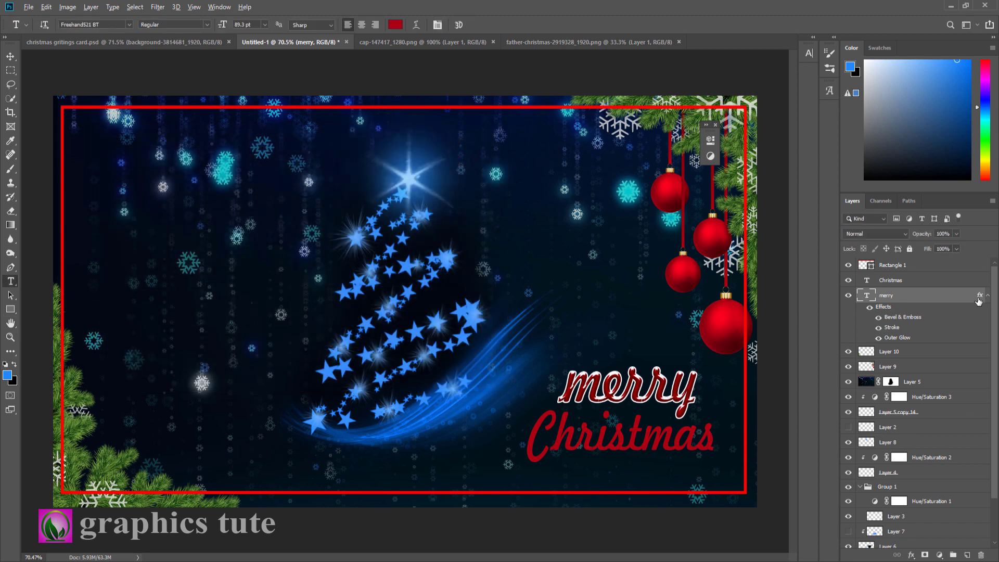
left_click_drag(978, 300, 978, 287)
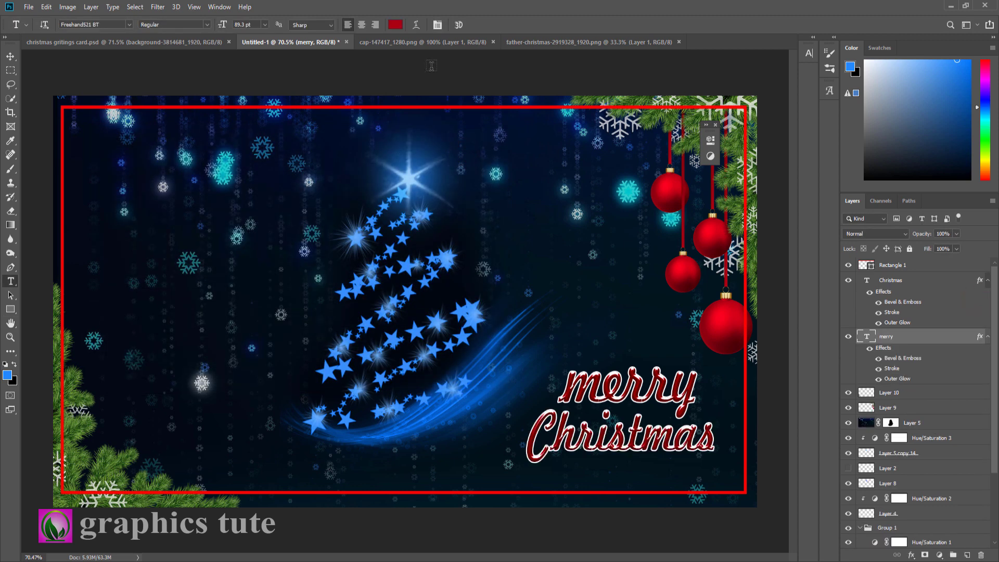
Copy the Santa hat from cap-147417_1280.png into the Untitled-1 card document
left_click(375, 41)
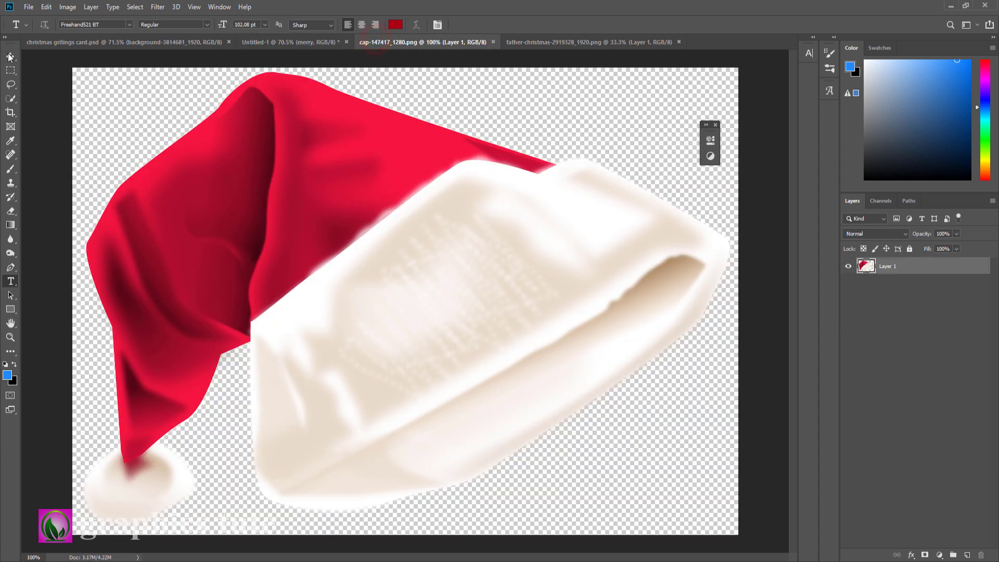
left_click(11, 56)
left_click_drag(281, 159, 337, 299)
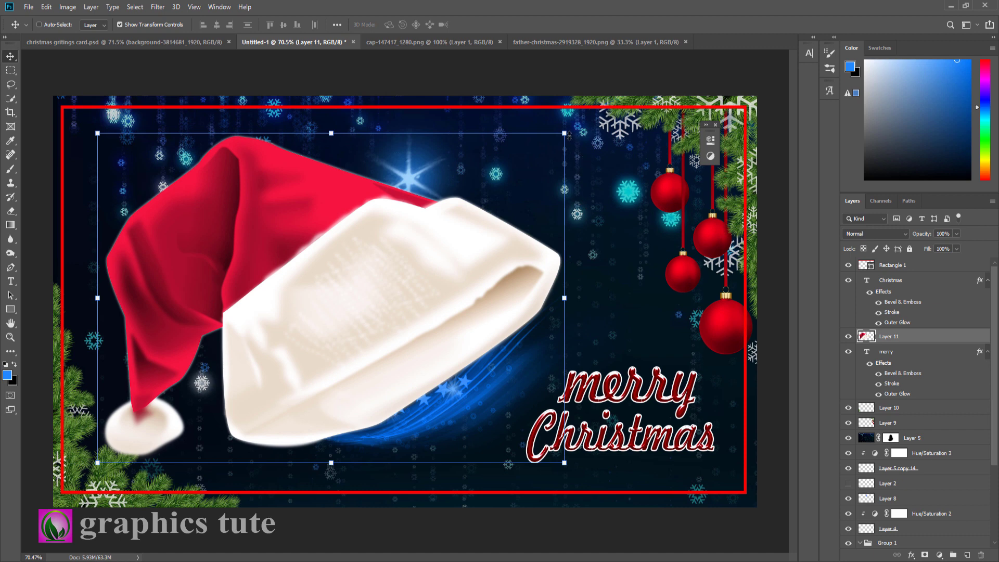
Scale the Santa hat to 11.69% and place it over the upper left of the "m" in "merry"
left_click_drag(556, 146, 363, 265)
left_click_drag(345, 304, 571, 367)
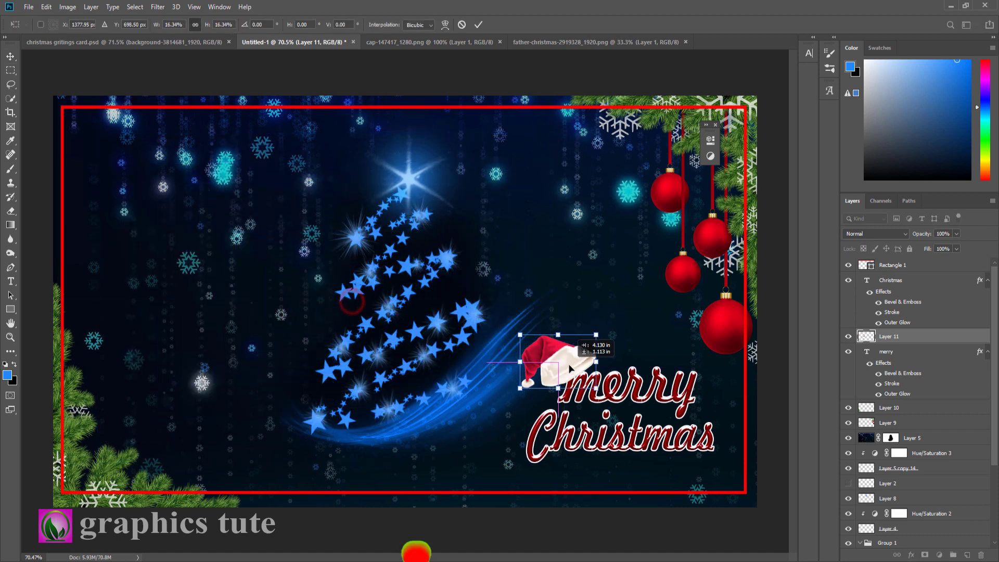
left_click_drag(596, 335, 580, 357)
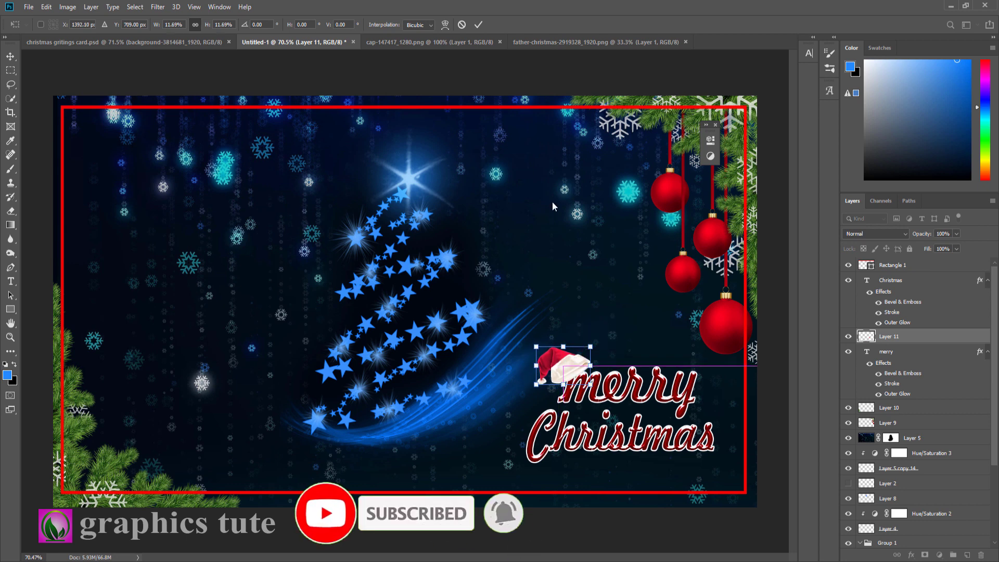
left_click(478, 26)
Lower the hat layer's opacity to 71% and add a layer mask to it
key("z")
left_click_drag(607, 373, 651, 373)
left_click_drag(913, 236, 905, 237)
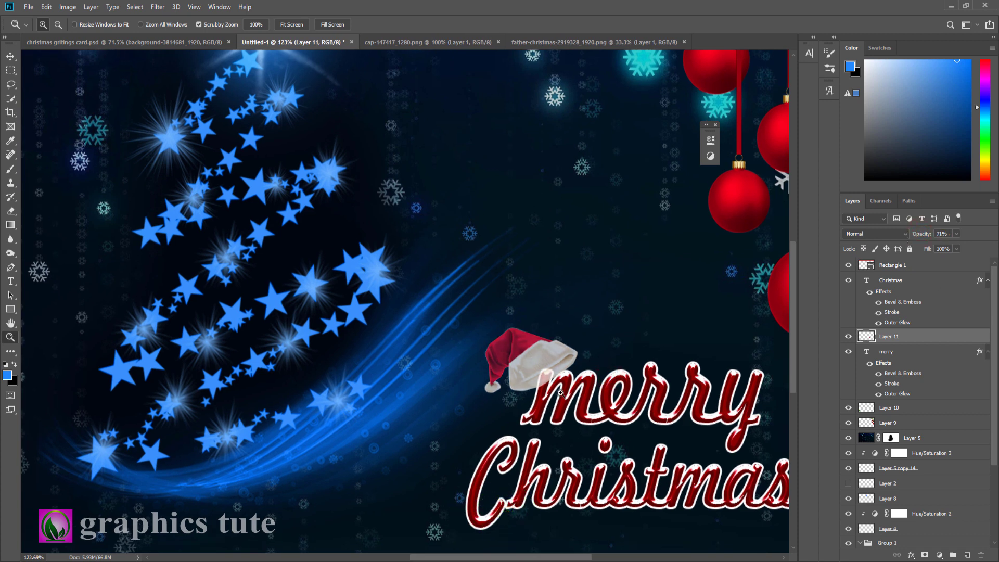
left_click_drag(560, 392, 570, 394)
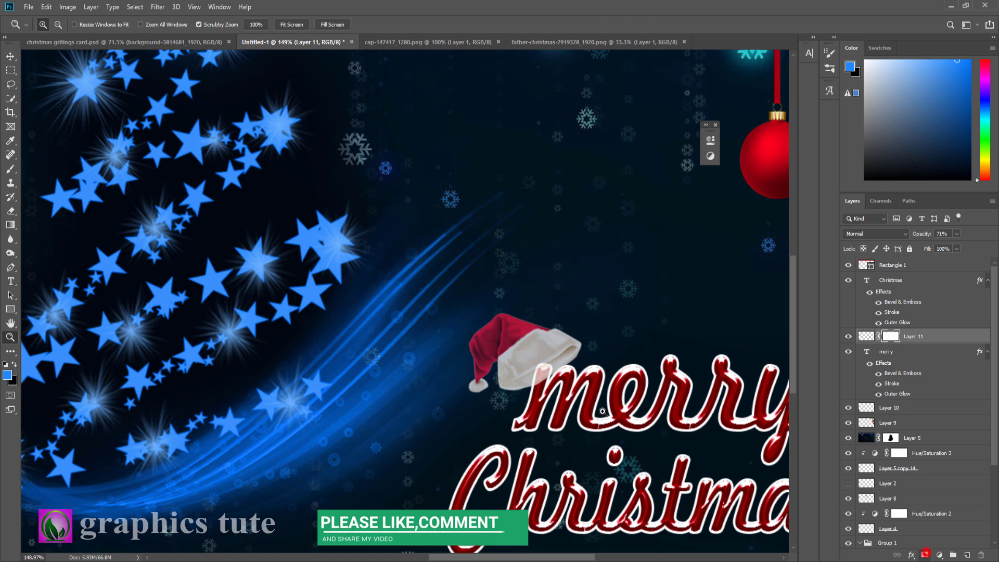
Paint black on the hat's mask with a very small brush where the hat overlaps the top of the "m"
key("d")
left_click(10, 169)
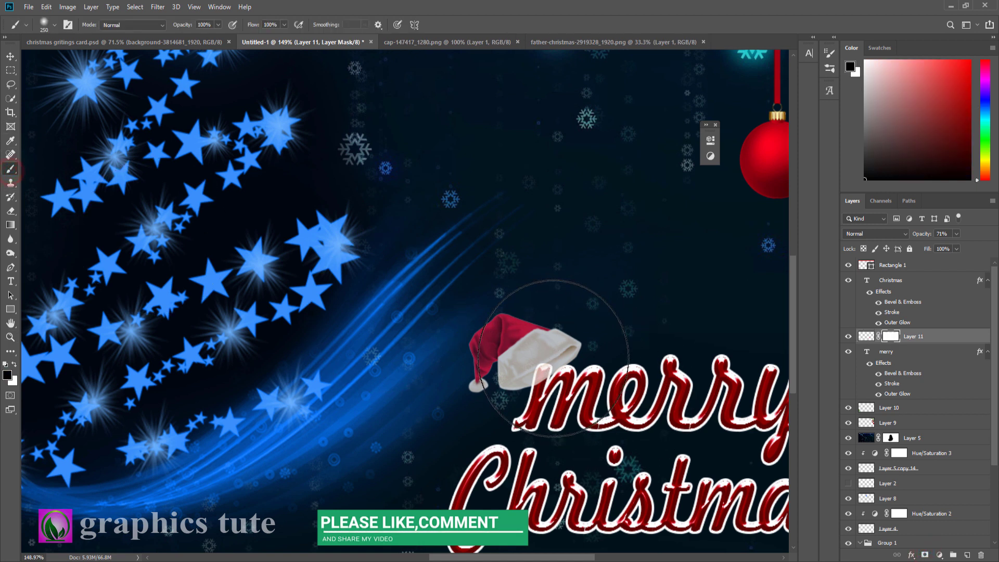
key("[")
key("[")
key("[")
key("[")
key("[")
key("[")
key("[")
key("[")
key("[")
key("[")
key("[")
key("[")
key("[")
key("[")
key("[")
key("[")
key("[")
key("[")
key("[")
key("[")
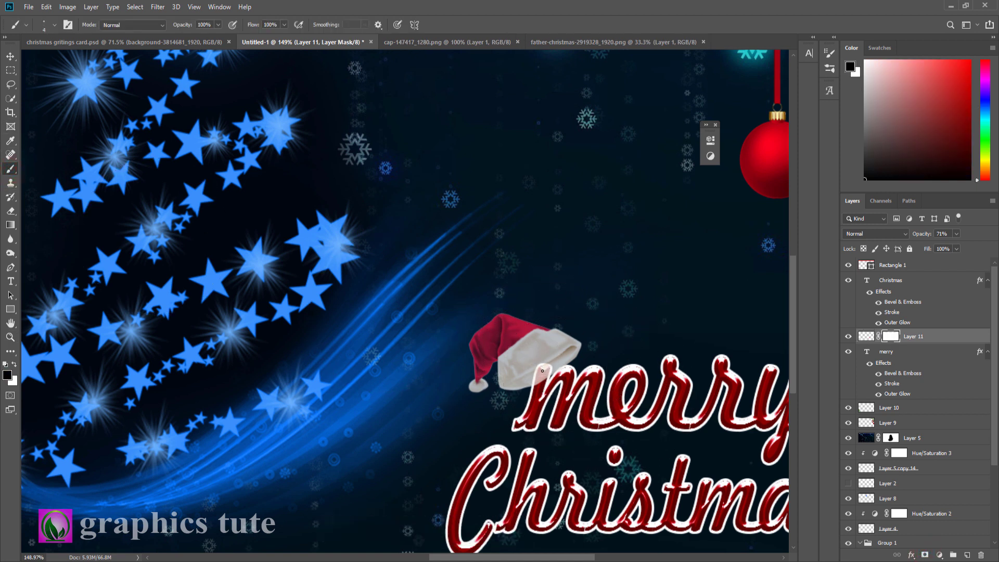
mouse_move(540, 371)
left_mouse_down()
mouse_move(544, 362)
mouse_move(536, 383)
left_mouse_up()
key("]")
key("]")
key("]")
Restore the hat layer's opacity to 100%, touch up its mask and nudge the hat slightly down onto the "m"
left_click_drag(915, 235, 996, 253)
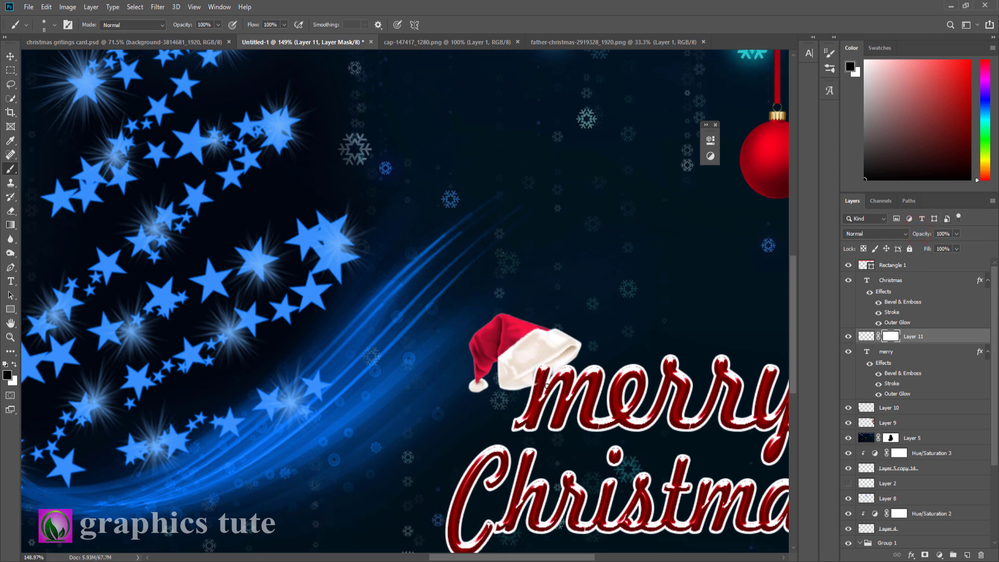
left_click(545, 373)
left_click(8, 57)
left_click_drag(554, 360, 557, 360)
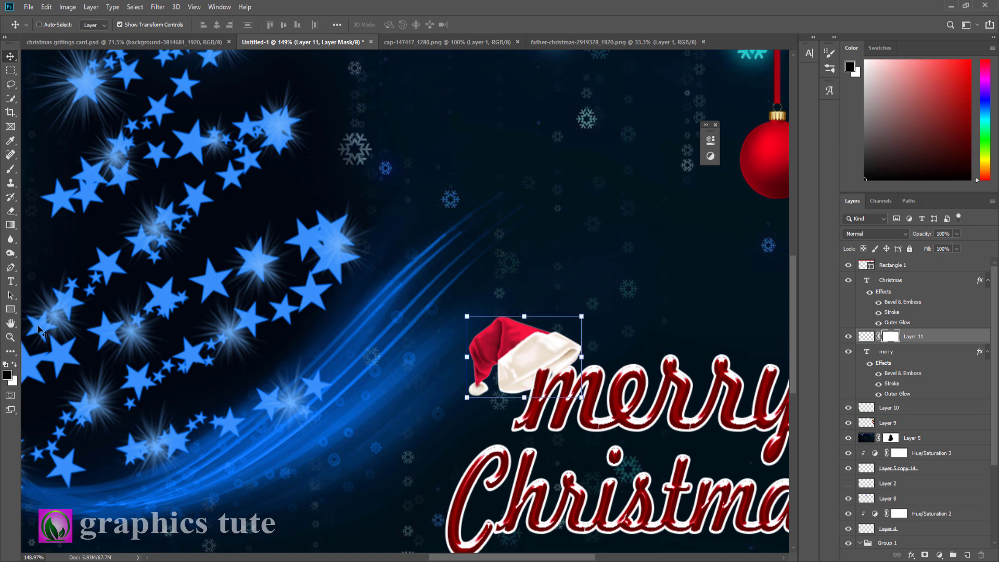
Copy the Santa figure from father-christmas-2919328_1920.png into the Untitled-1 card document
left_click(10, 338)
left_click_drag(619, 402, 587, 350)
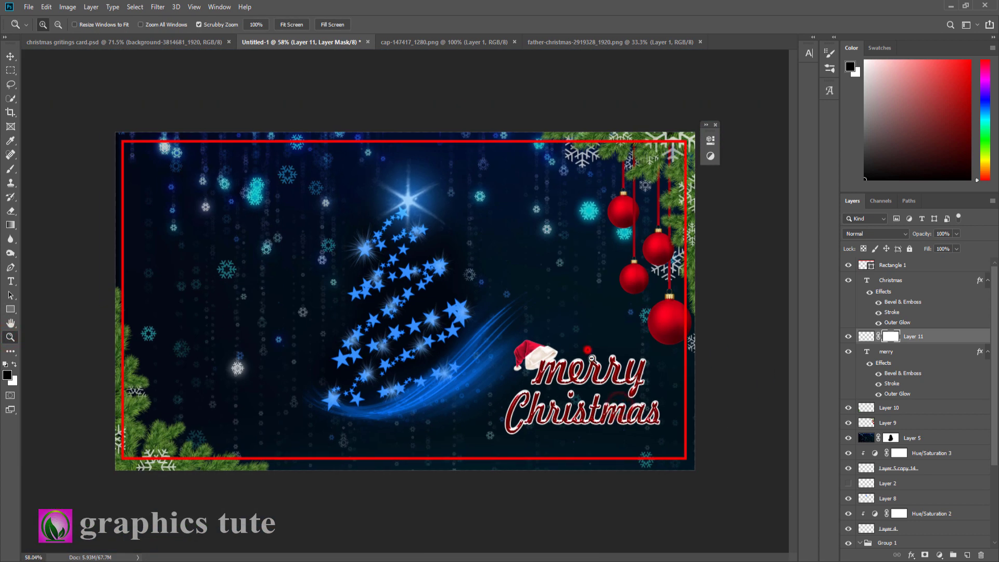
left_click(581, 43)
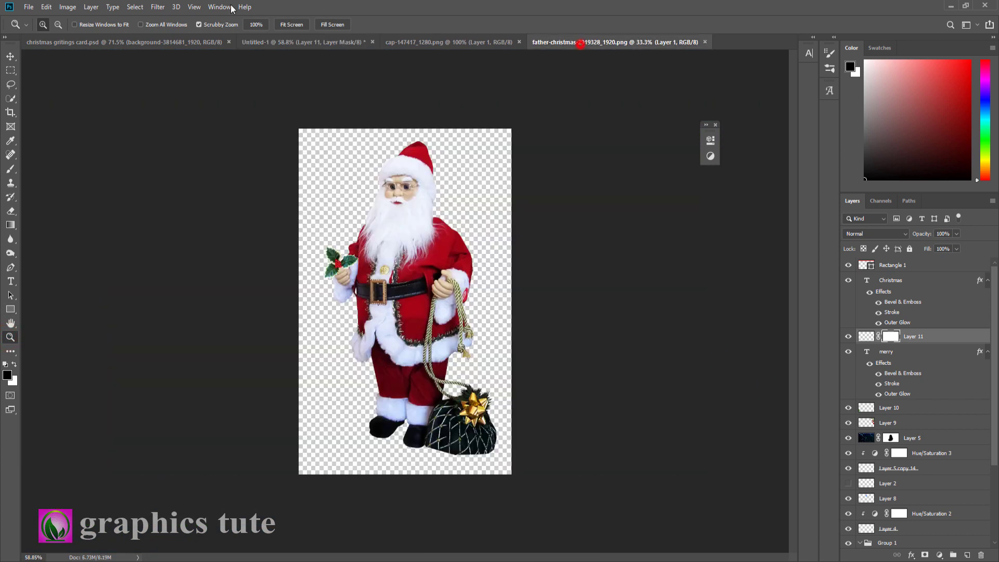
left_click(10, 56)
key("ctrl+a")
left_click_drag(411, 185, 675, 271)
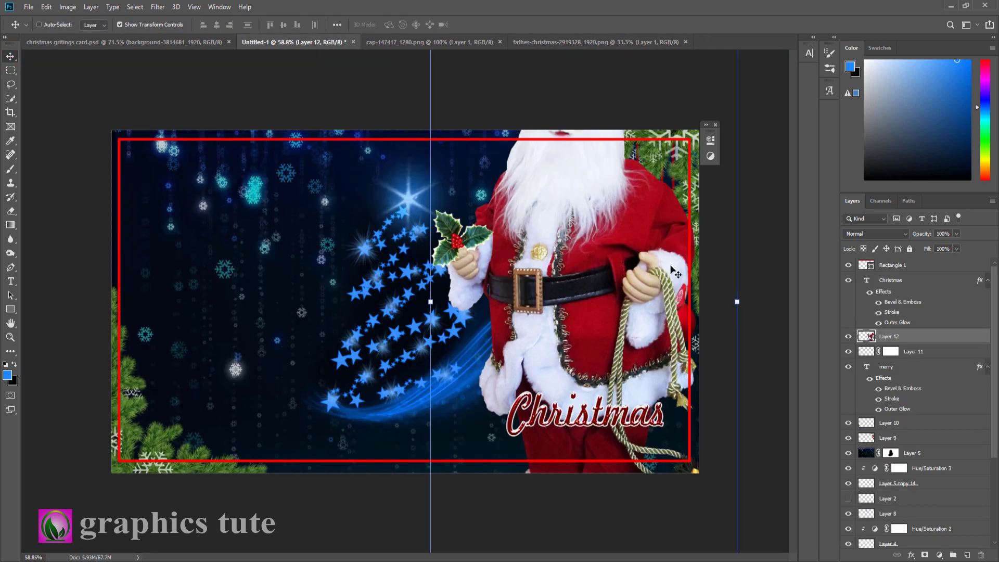
Scale the Santa figure down beside the end of "merry" and move its layer above the "Christmas" text layer
left_click_drag(516, 374, 507, 256)
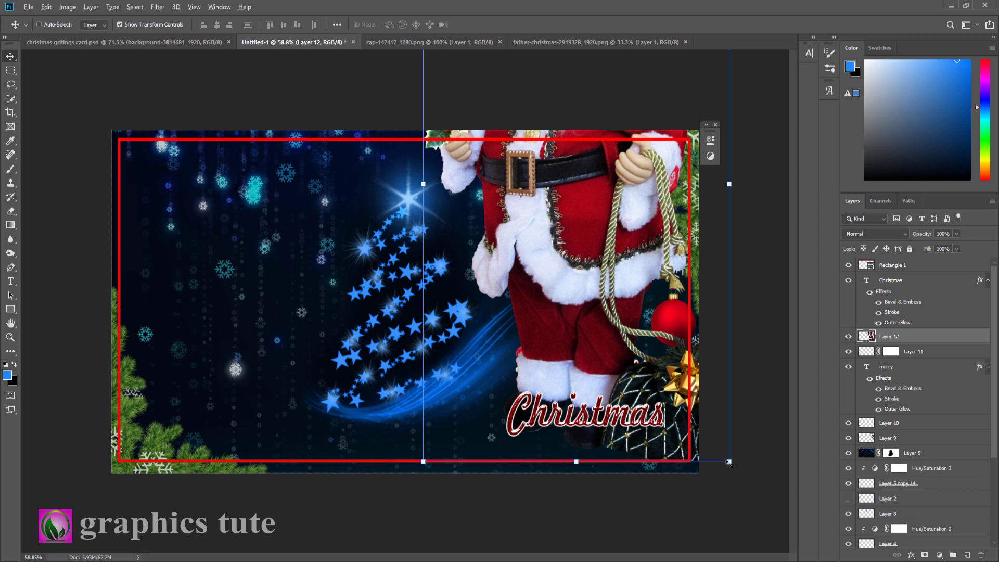
left_click(728, 463)
left_click_drag(728, 463, 664, 394)
left_click(477, 25)
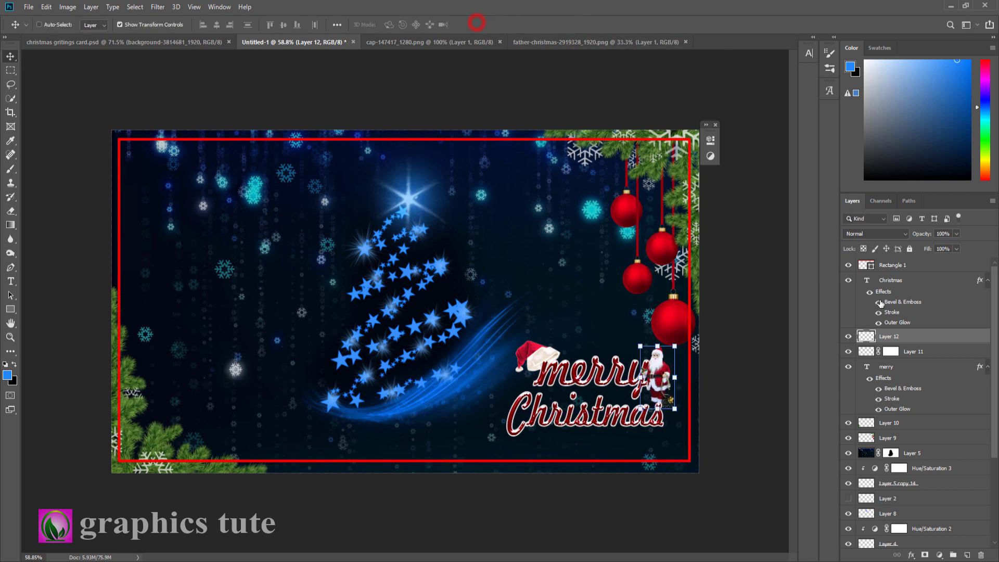
left_click_drag(914, 342, 914, 274)
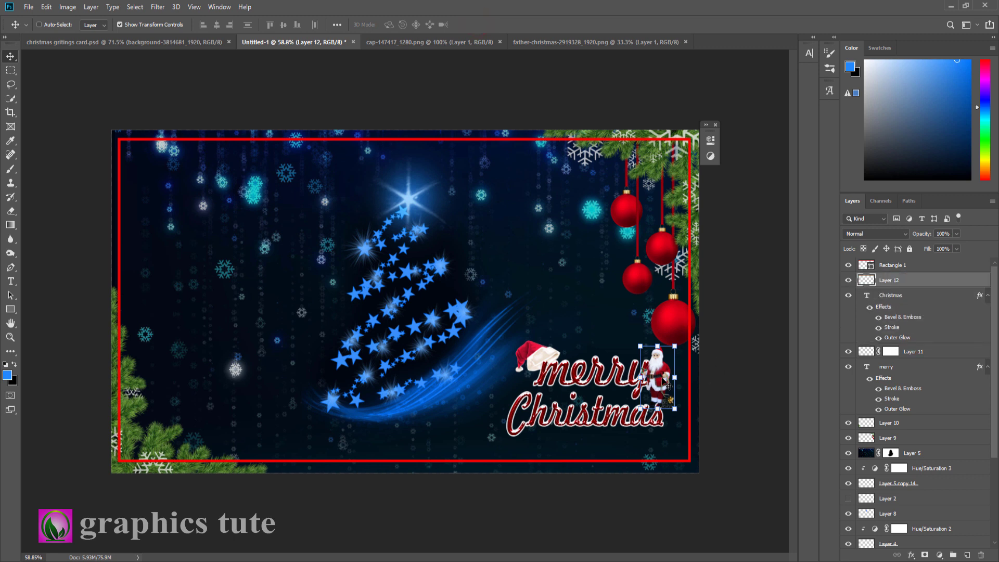
Nudge the Santa figure slightly right and down so it stands just beyond the "y" of "merry"
mouse_move(668, 384)
left_mouse_down()
mouse_move(669, 374)
mouse_move(670, 385)
left_mouse_up()
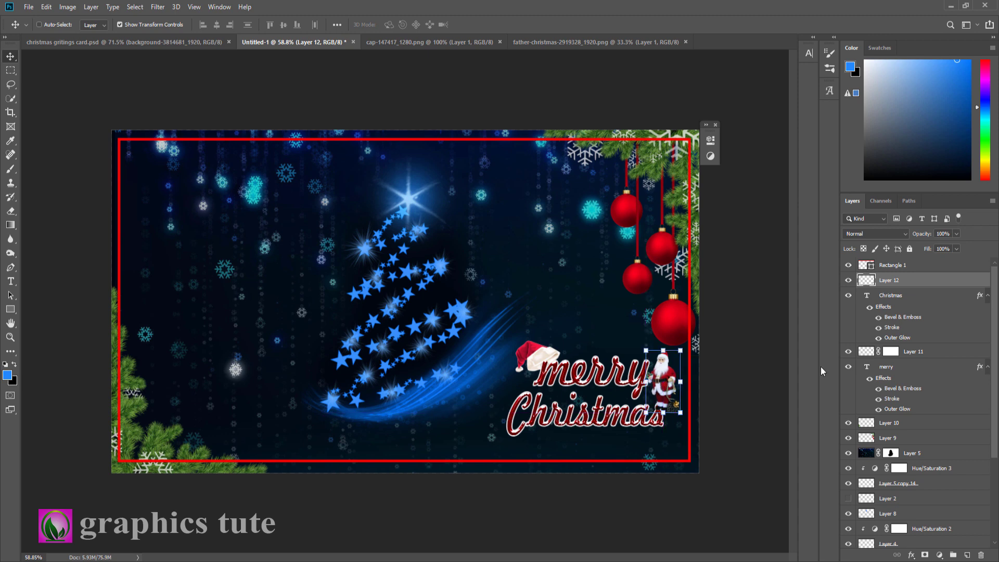
left_click(10, 337)
left_click_drag(453, 371, 503, 370)
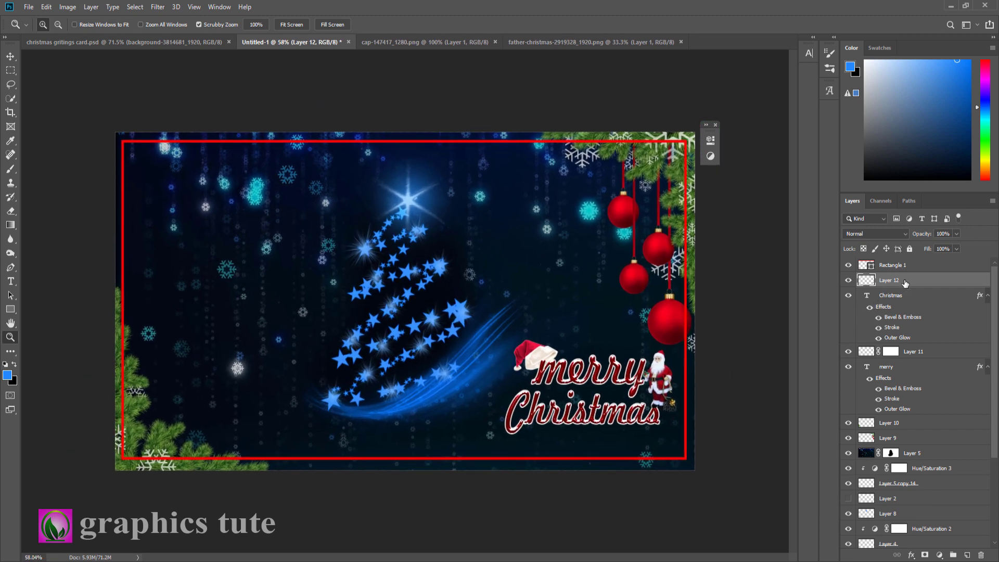
Add a Color Balance adjustment layer above Rectangle 1 with midtones at Magenta–Green +7 and Yellow–Blue -3
left_click(908, 264)
left_click(939, 555)
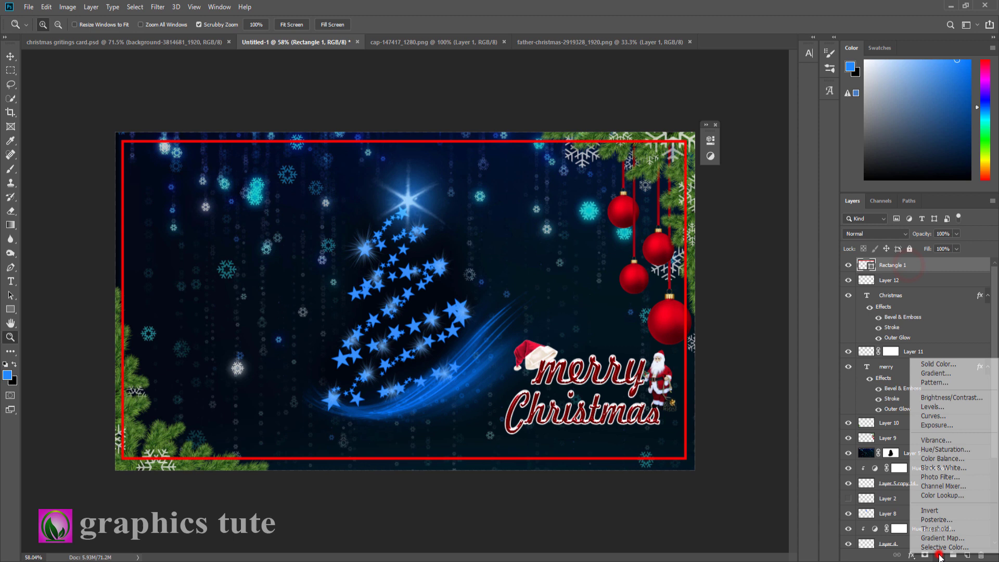
left_click(943, 459)
left_click_drag(610, 231, 601, 233)
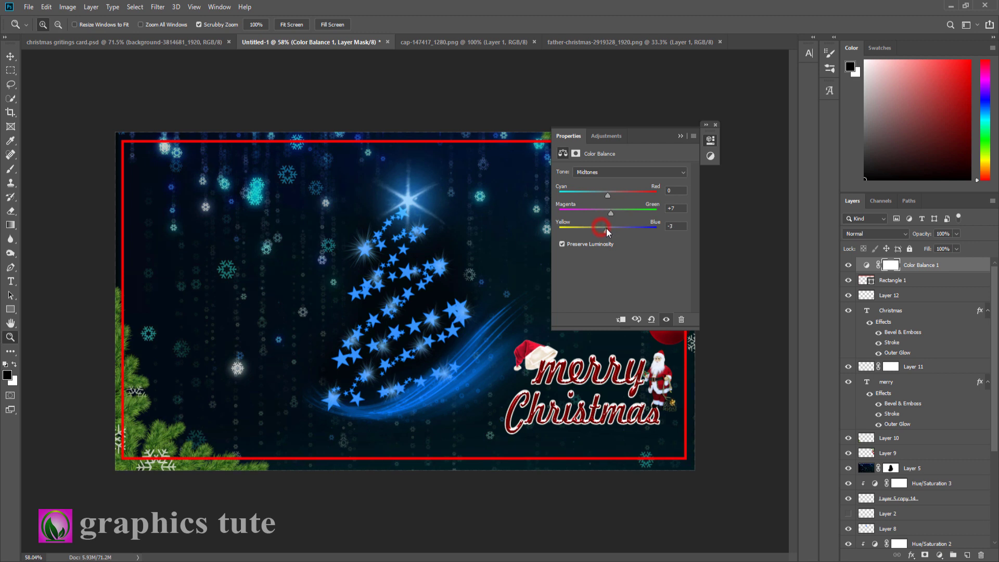
left_click(608, 196)
left_click(681, 136)
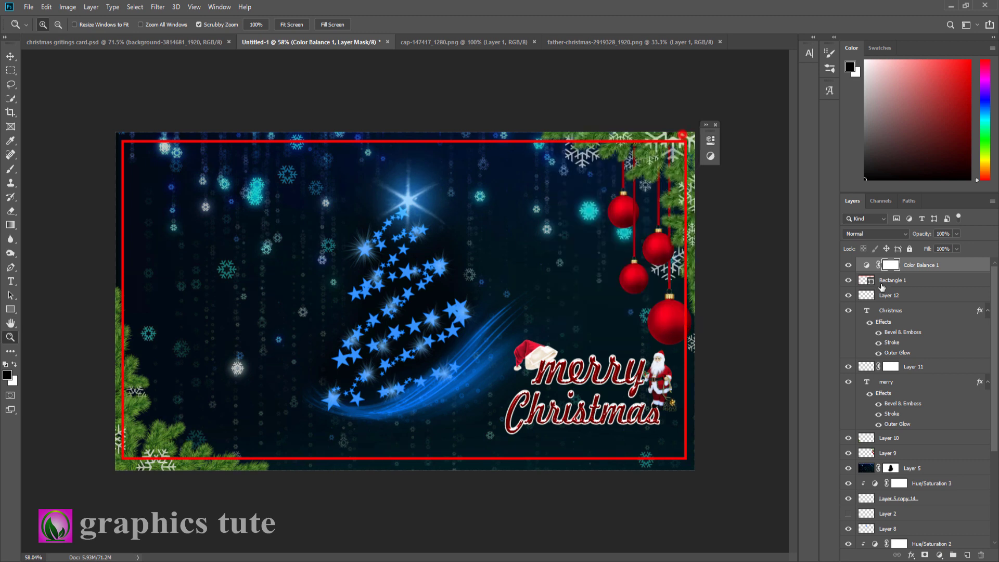
Stamp all visible layers onto a new top layer and sharpen it with Unsharp Mask at 53% amount, 2.1 pixels radius and threshold 0
left_click(967, 555)
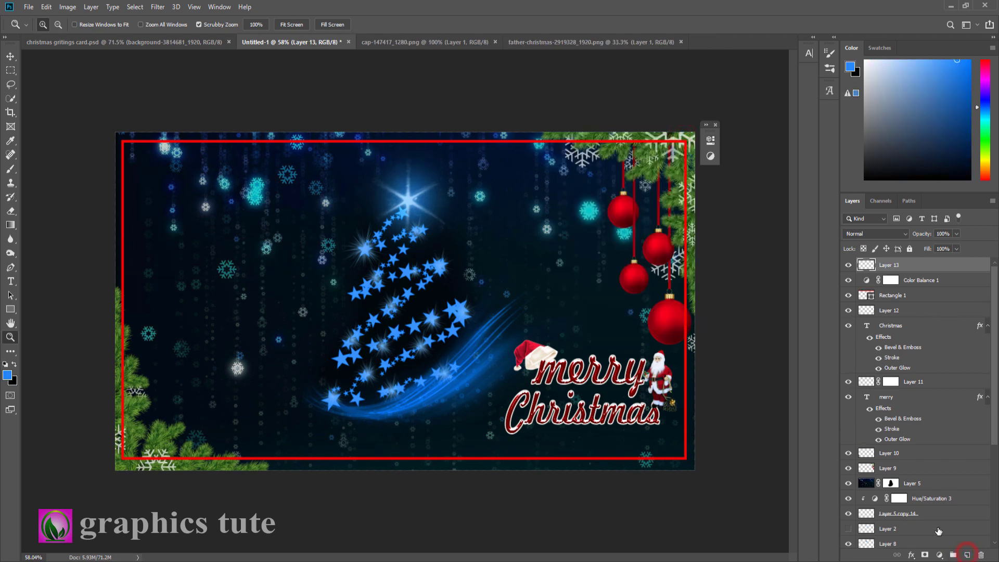
key("ctrl+shift+alt+e")
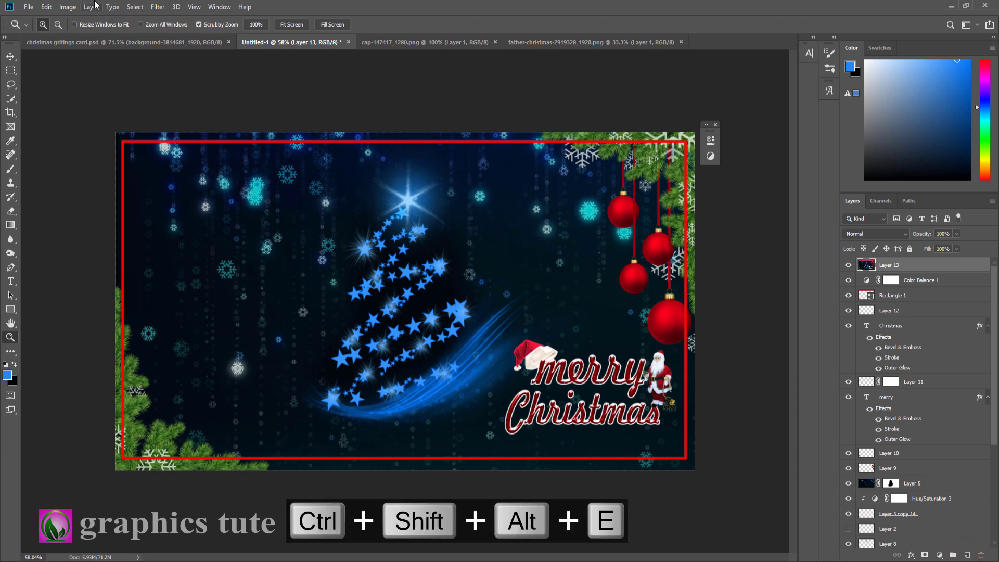
left_click(156, 8)
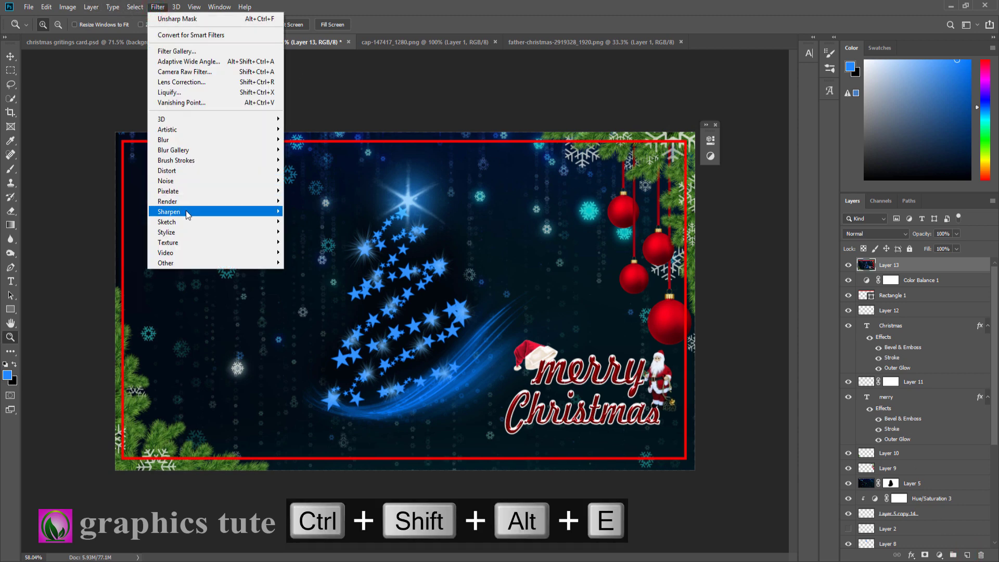
mouse_move(233, 215)
left_click(311, 263)
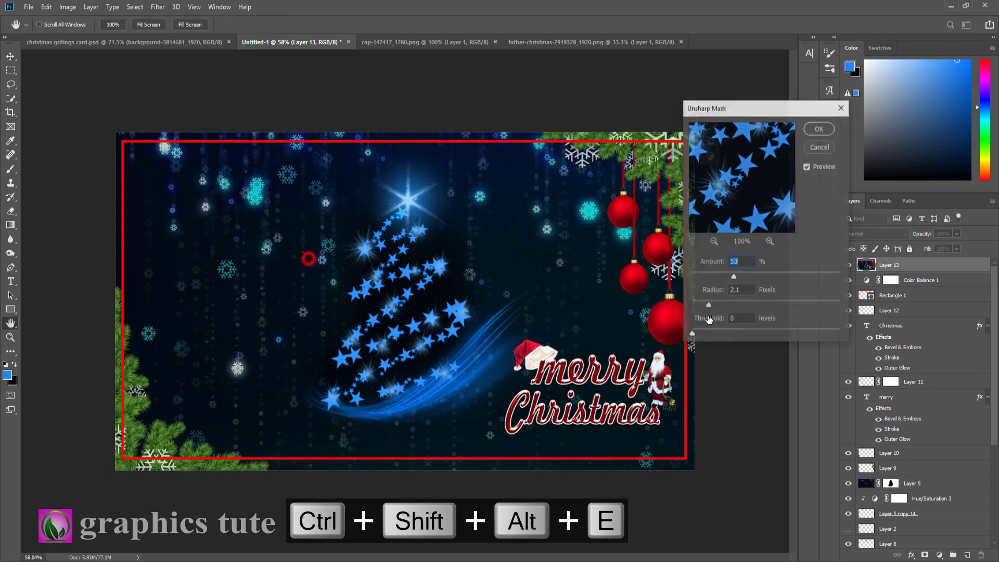
left_click(819, 133)
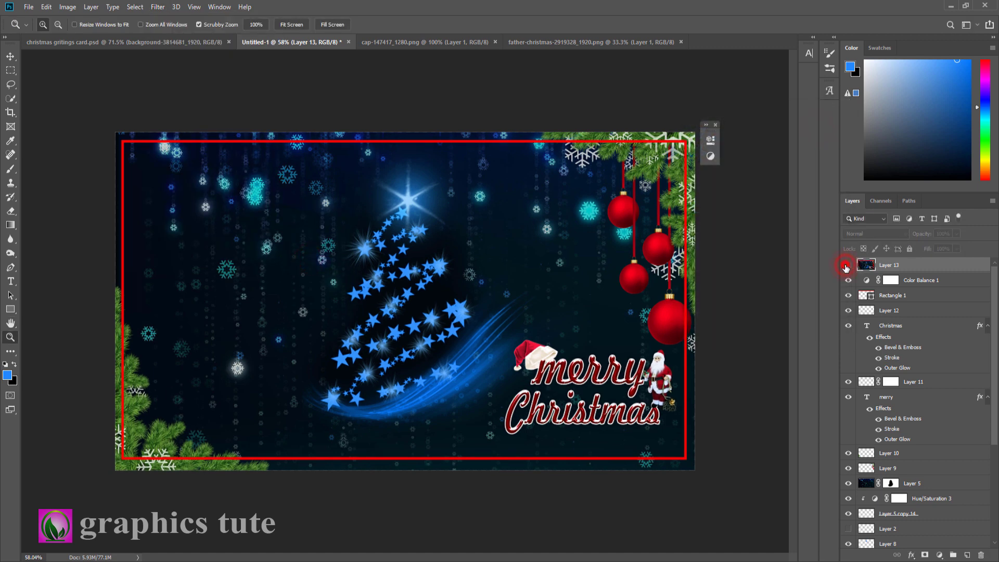
mouse_move(641, 283)
left_mouse_down()
mouse_move(593, 284)
mouse_move(643, 296)
left_mouse_up()
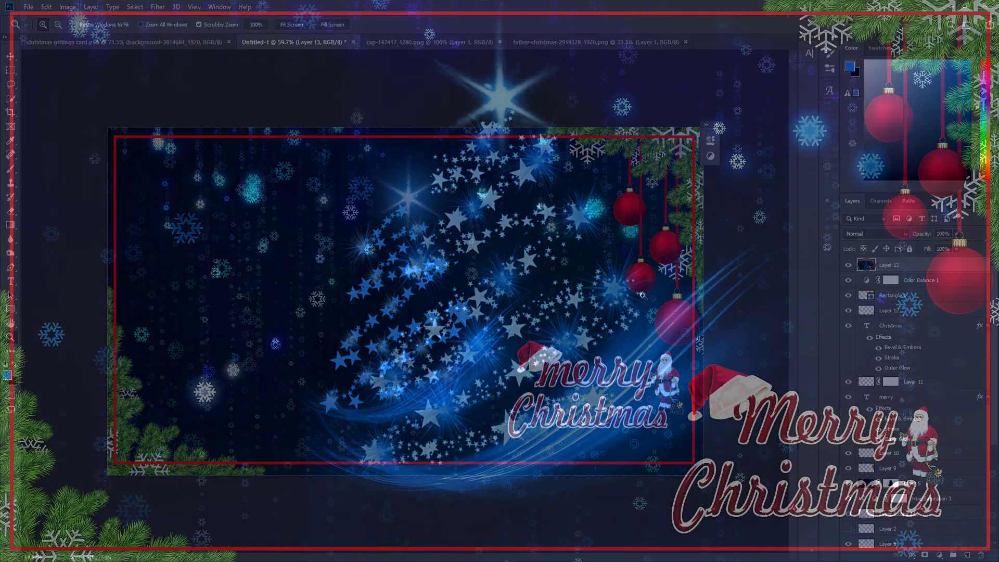